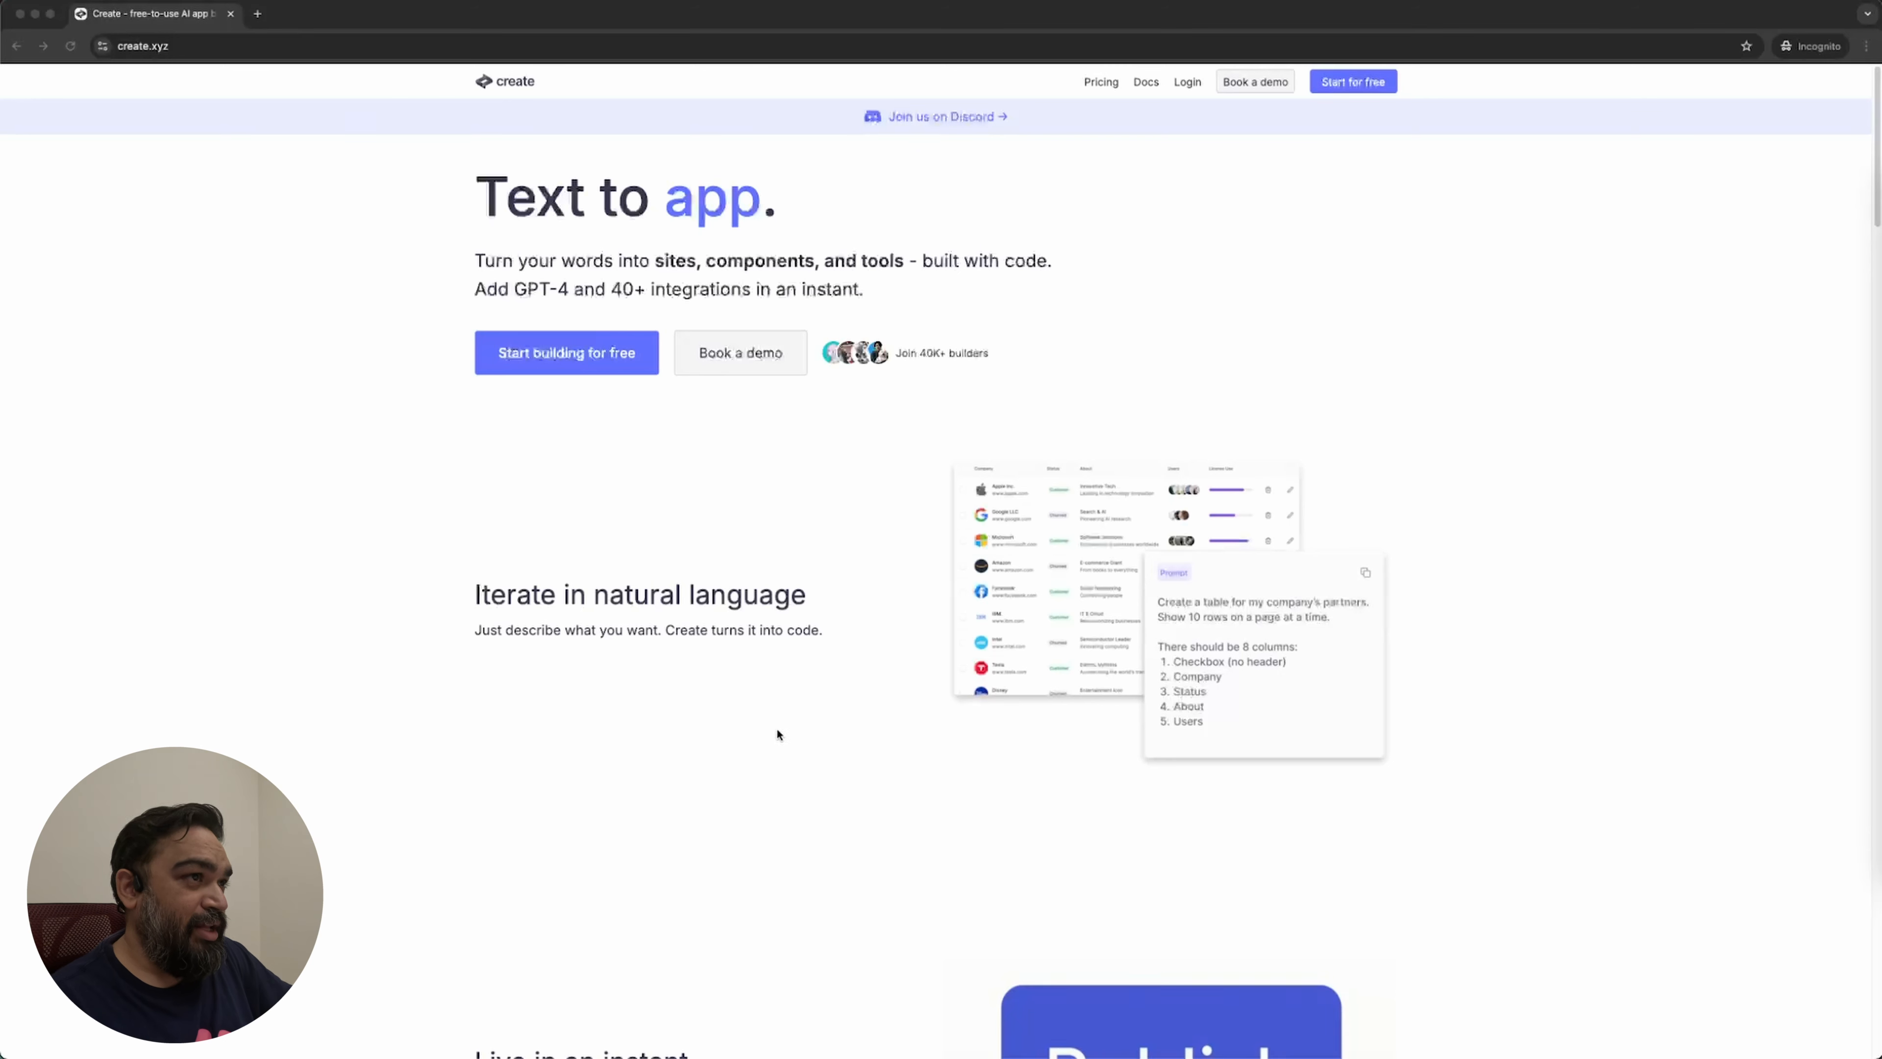
Step: Review the Create site's pricing plans and the feature sections on its home page, and close the private browsing window
click(1100, 86)
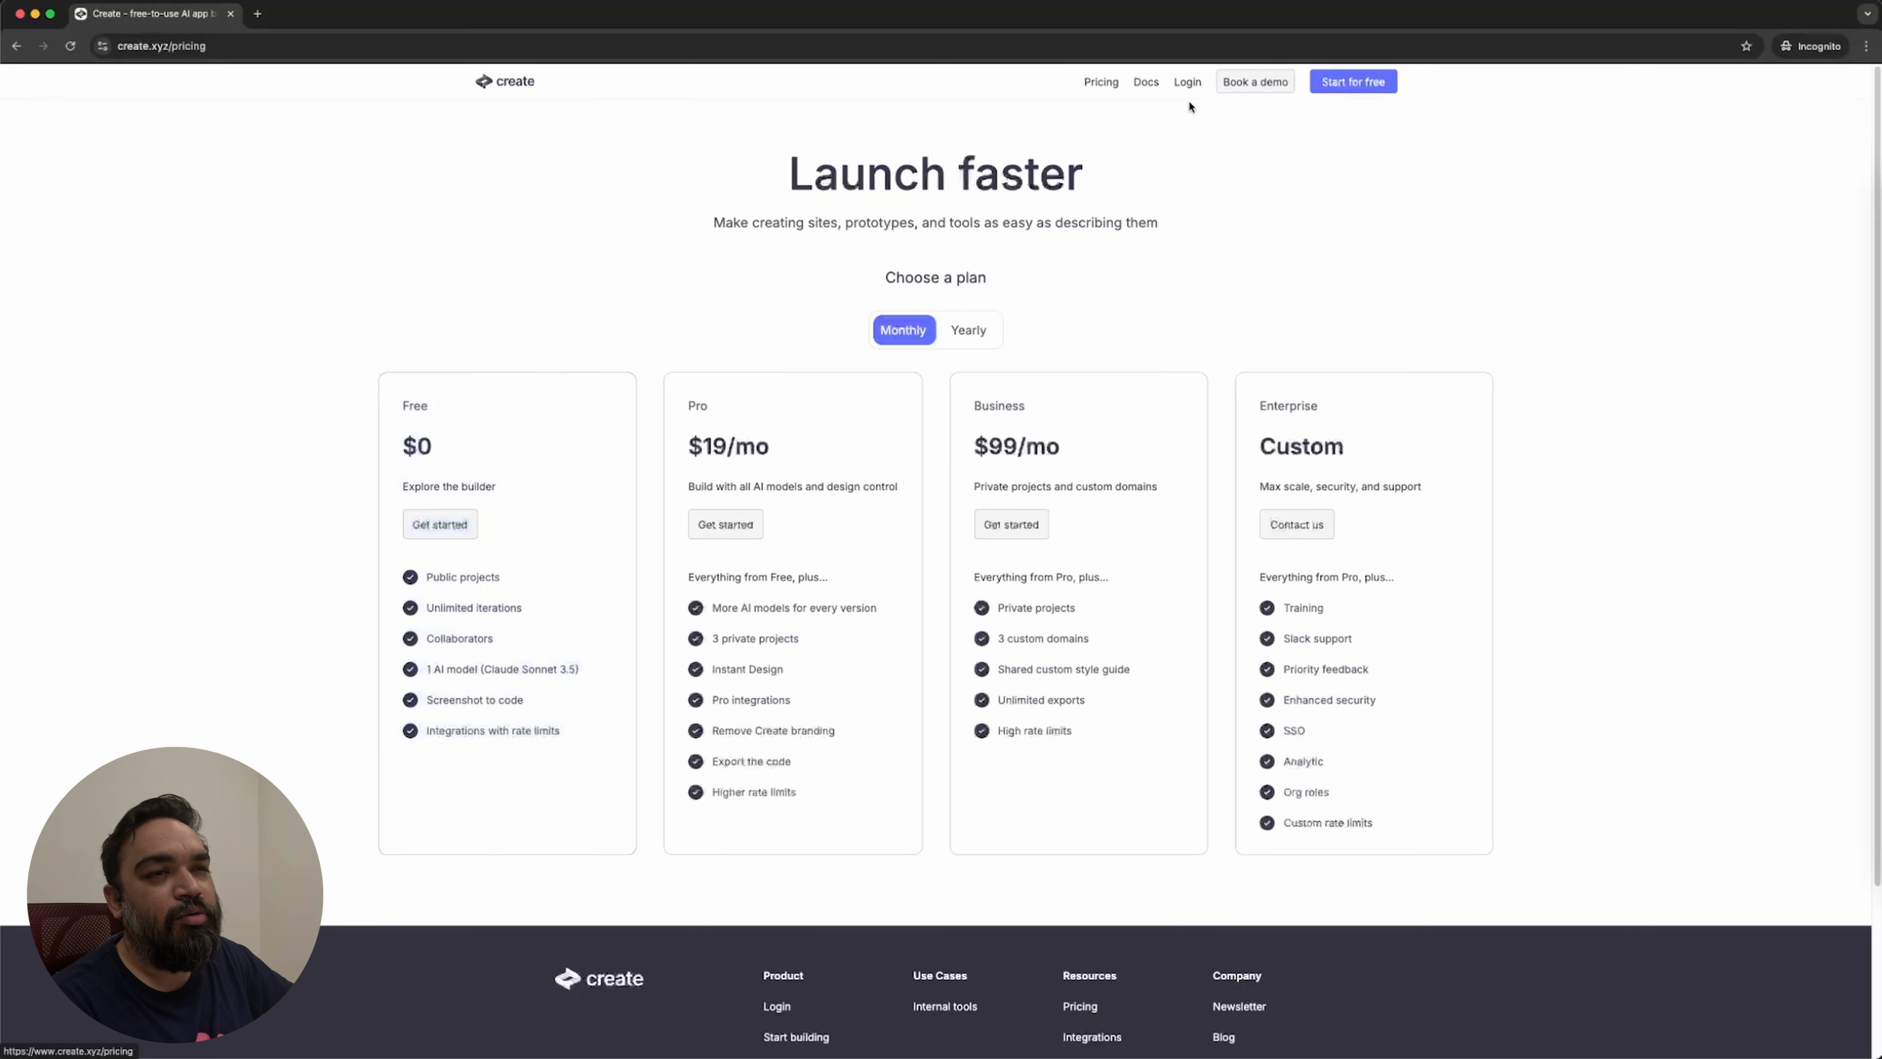
click(535, 81)
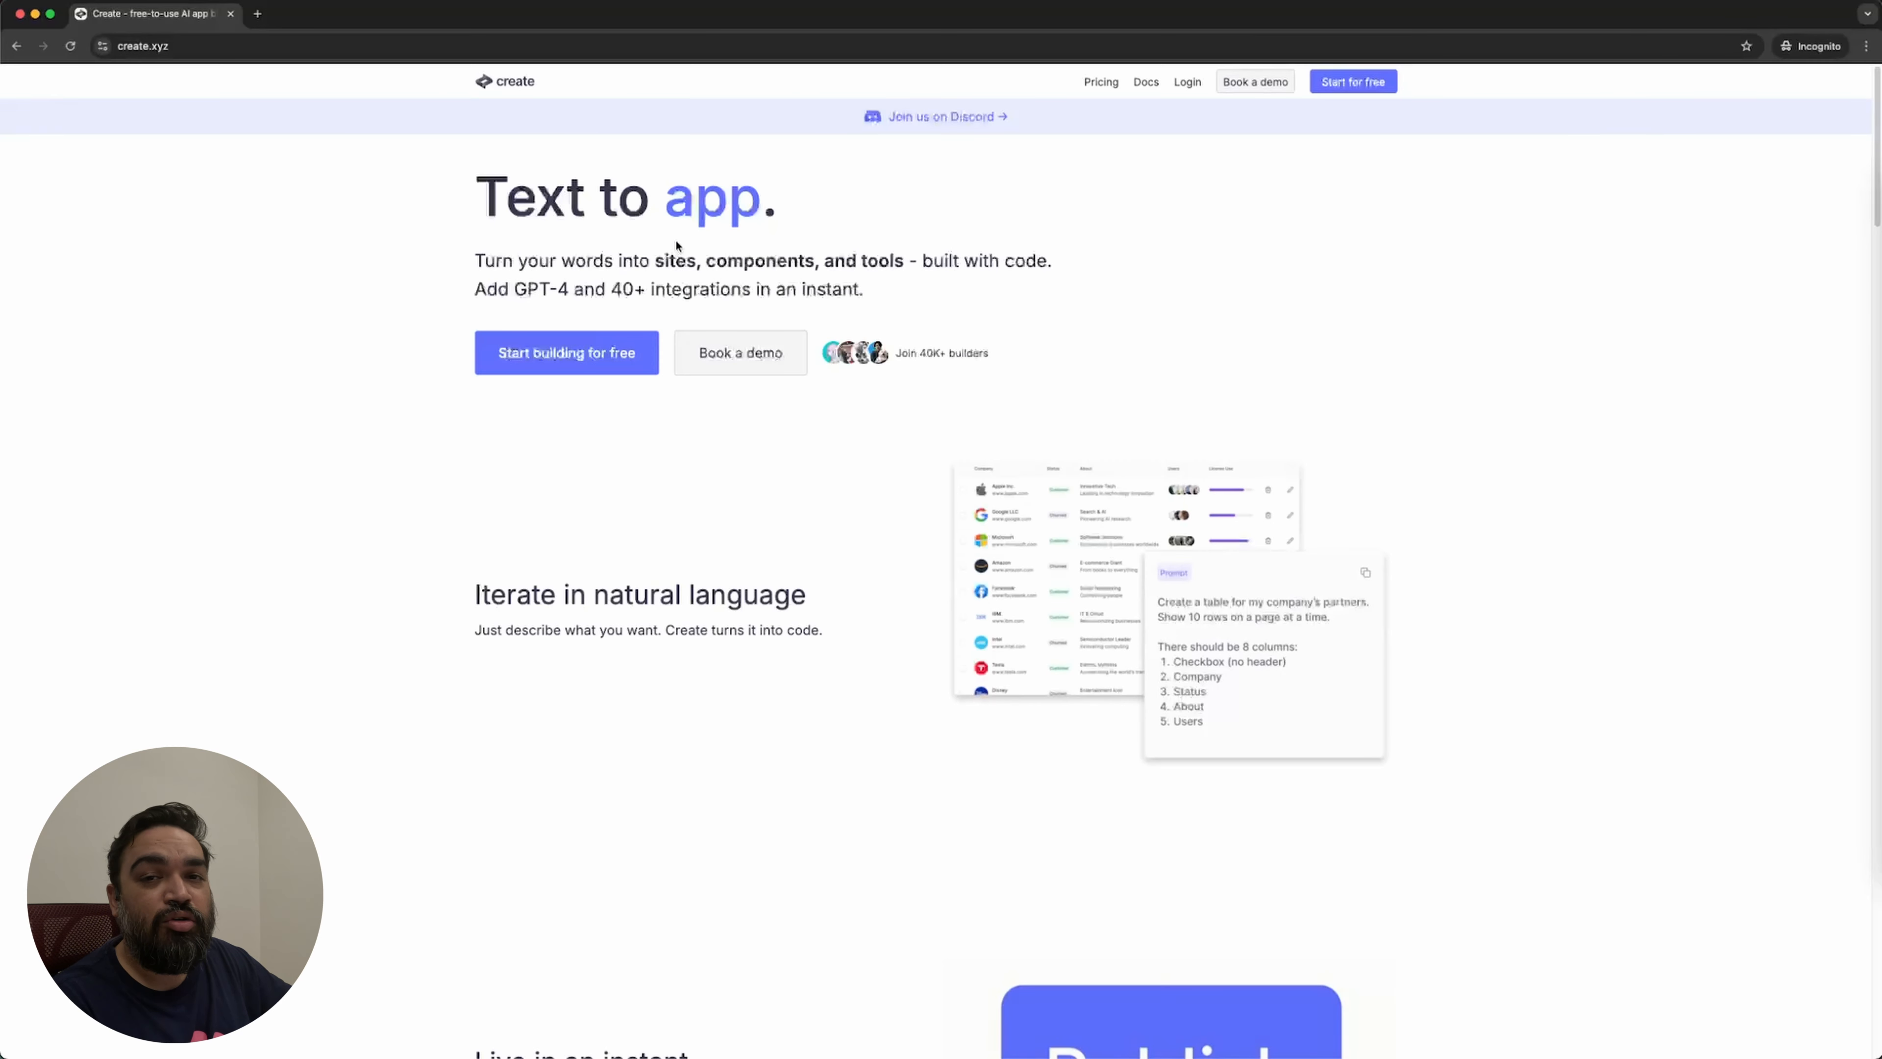
scroll(759, 406, down, 10)
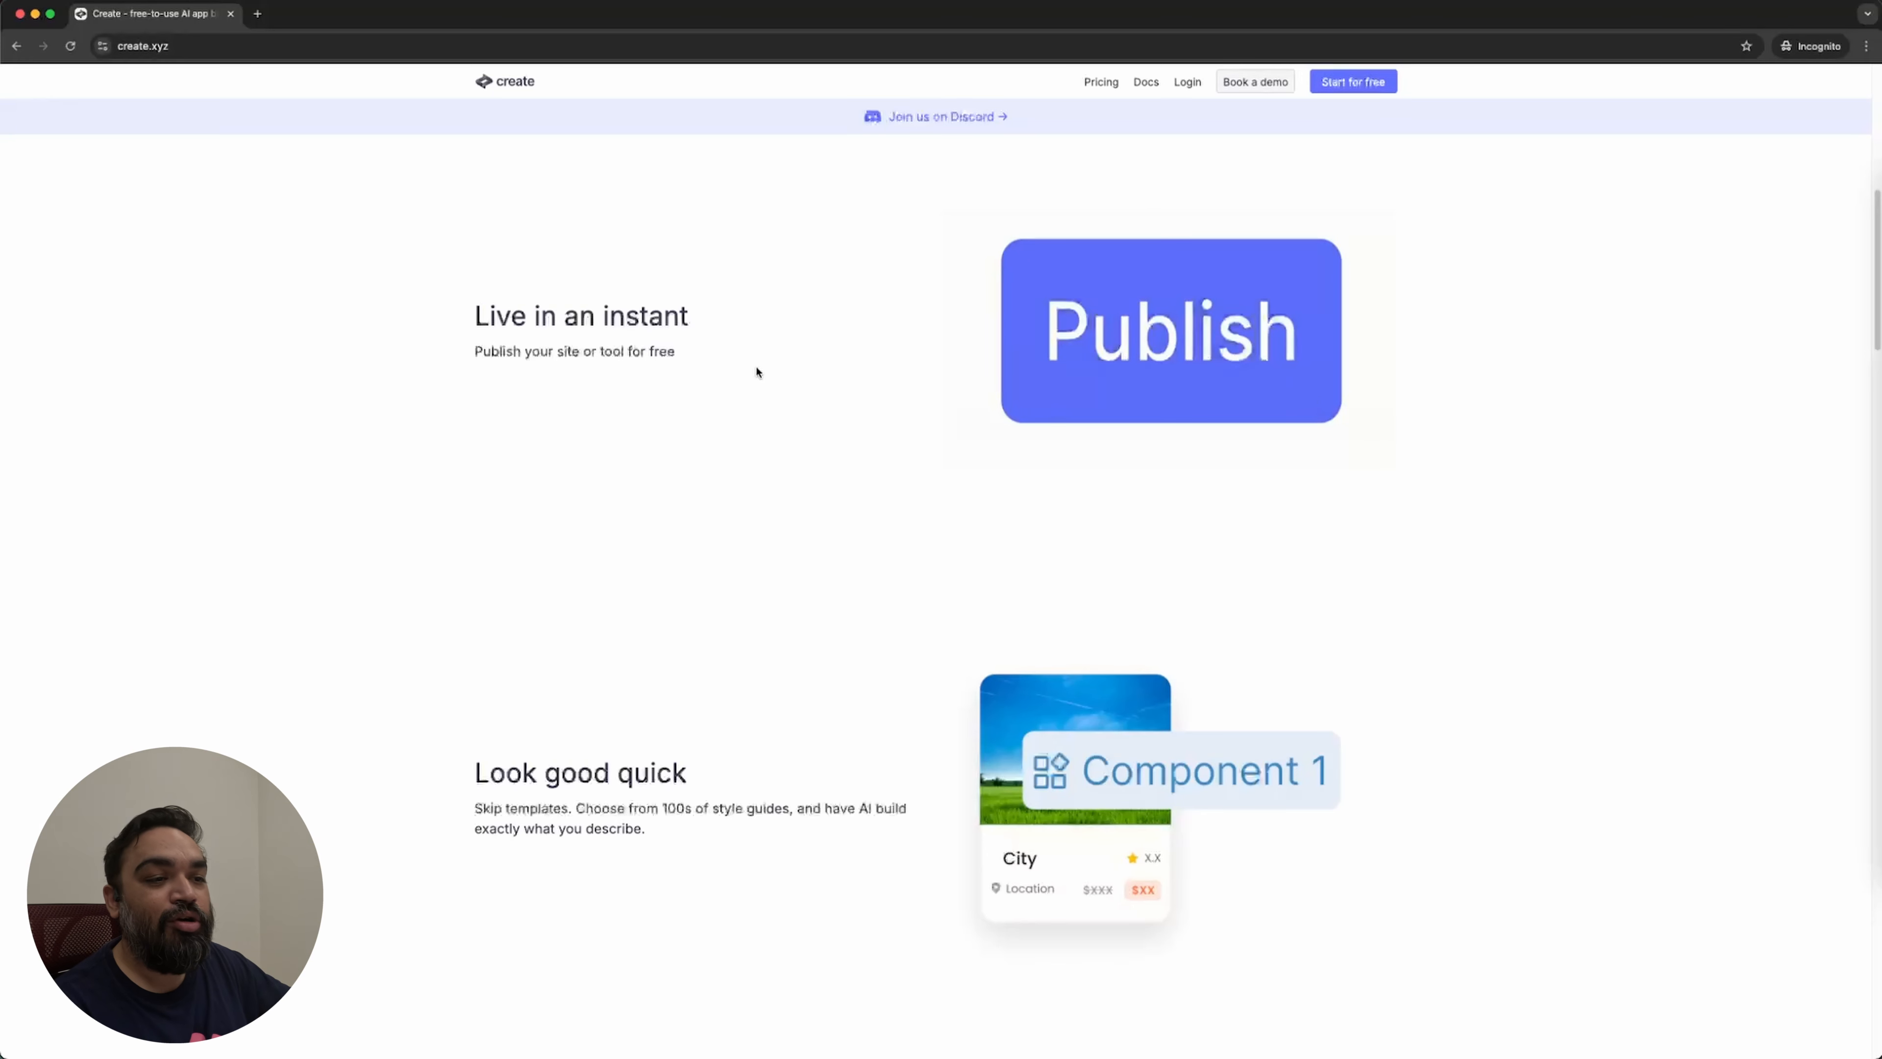
scroll(756, 372, down, 4)
scroll(757, 372, down, 5)
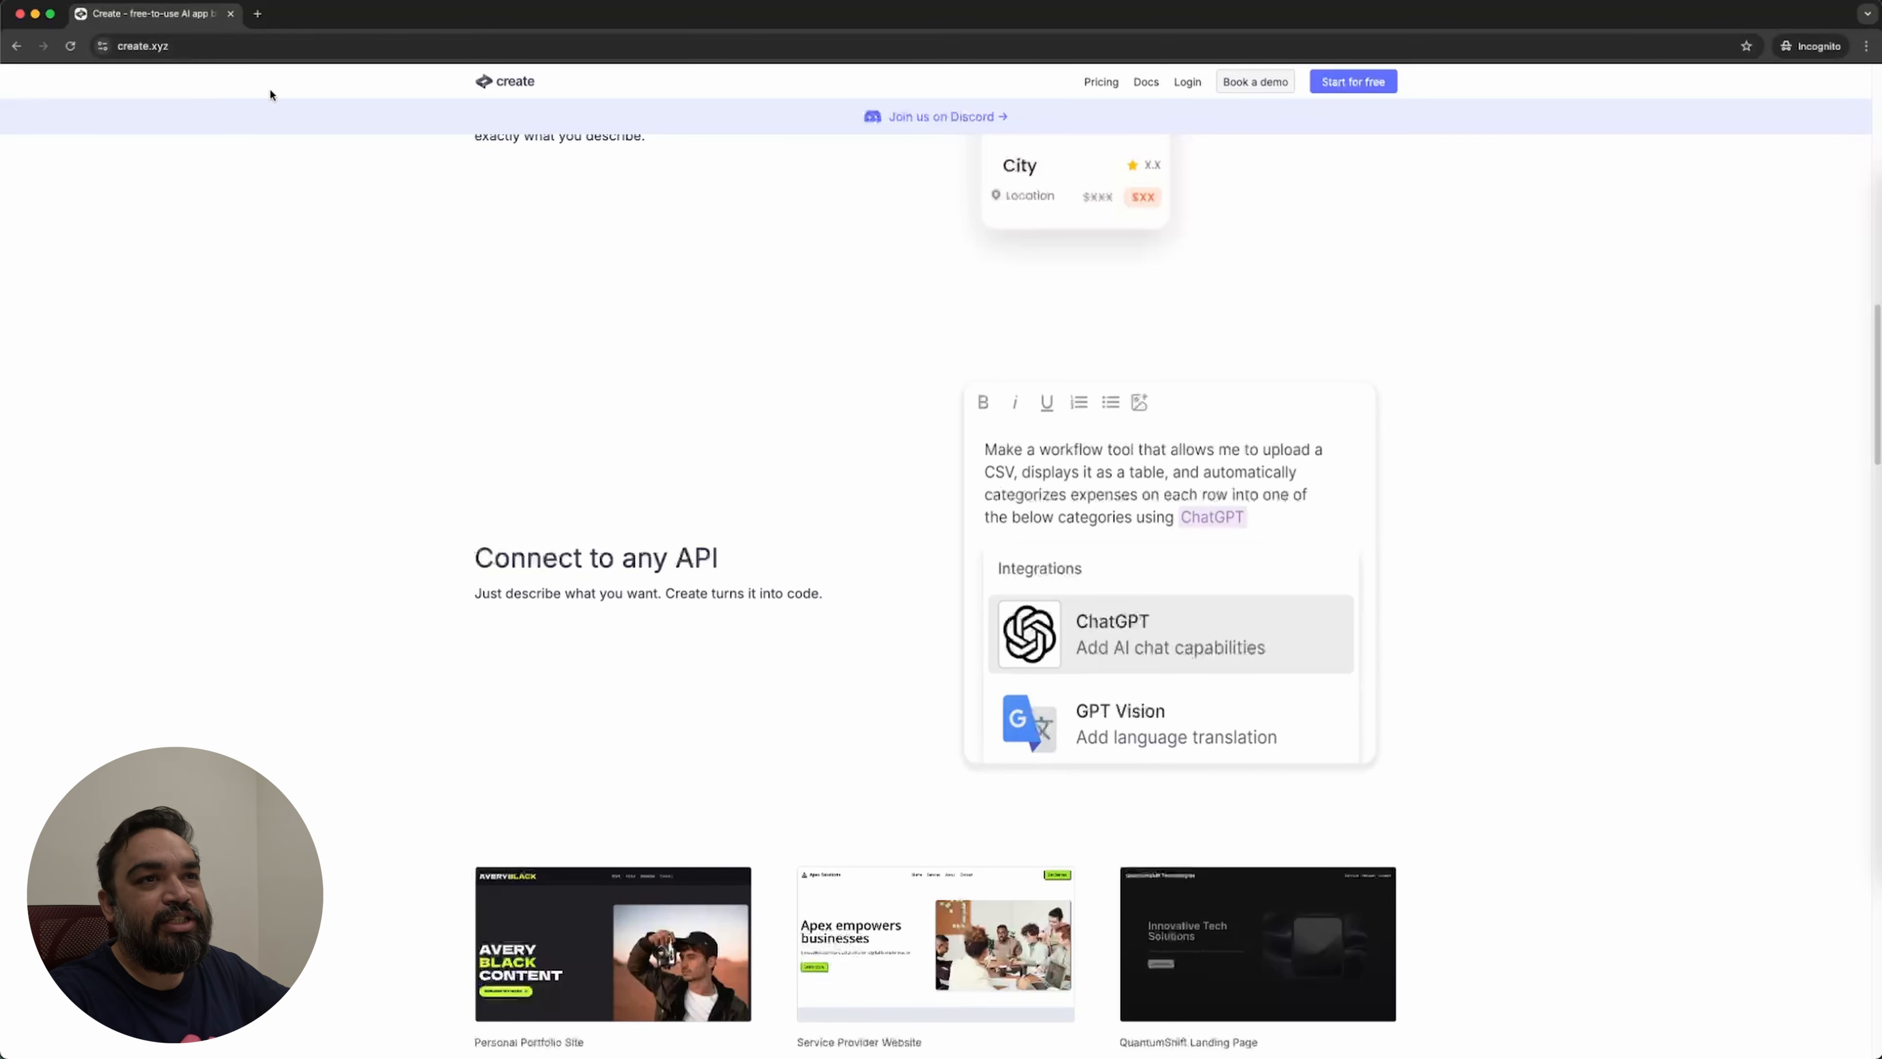
click(20, 13)
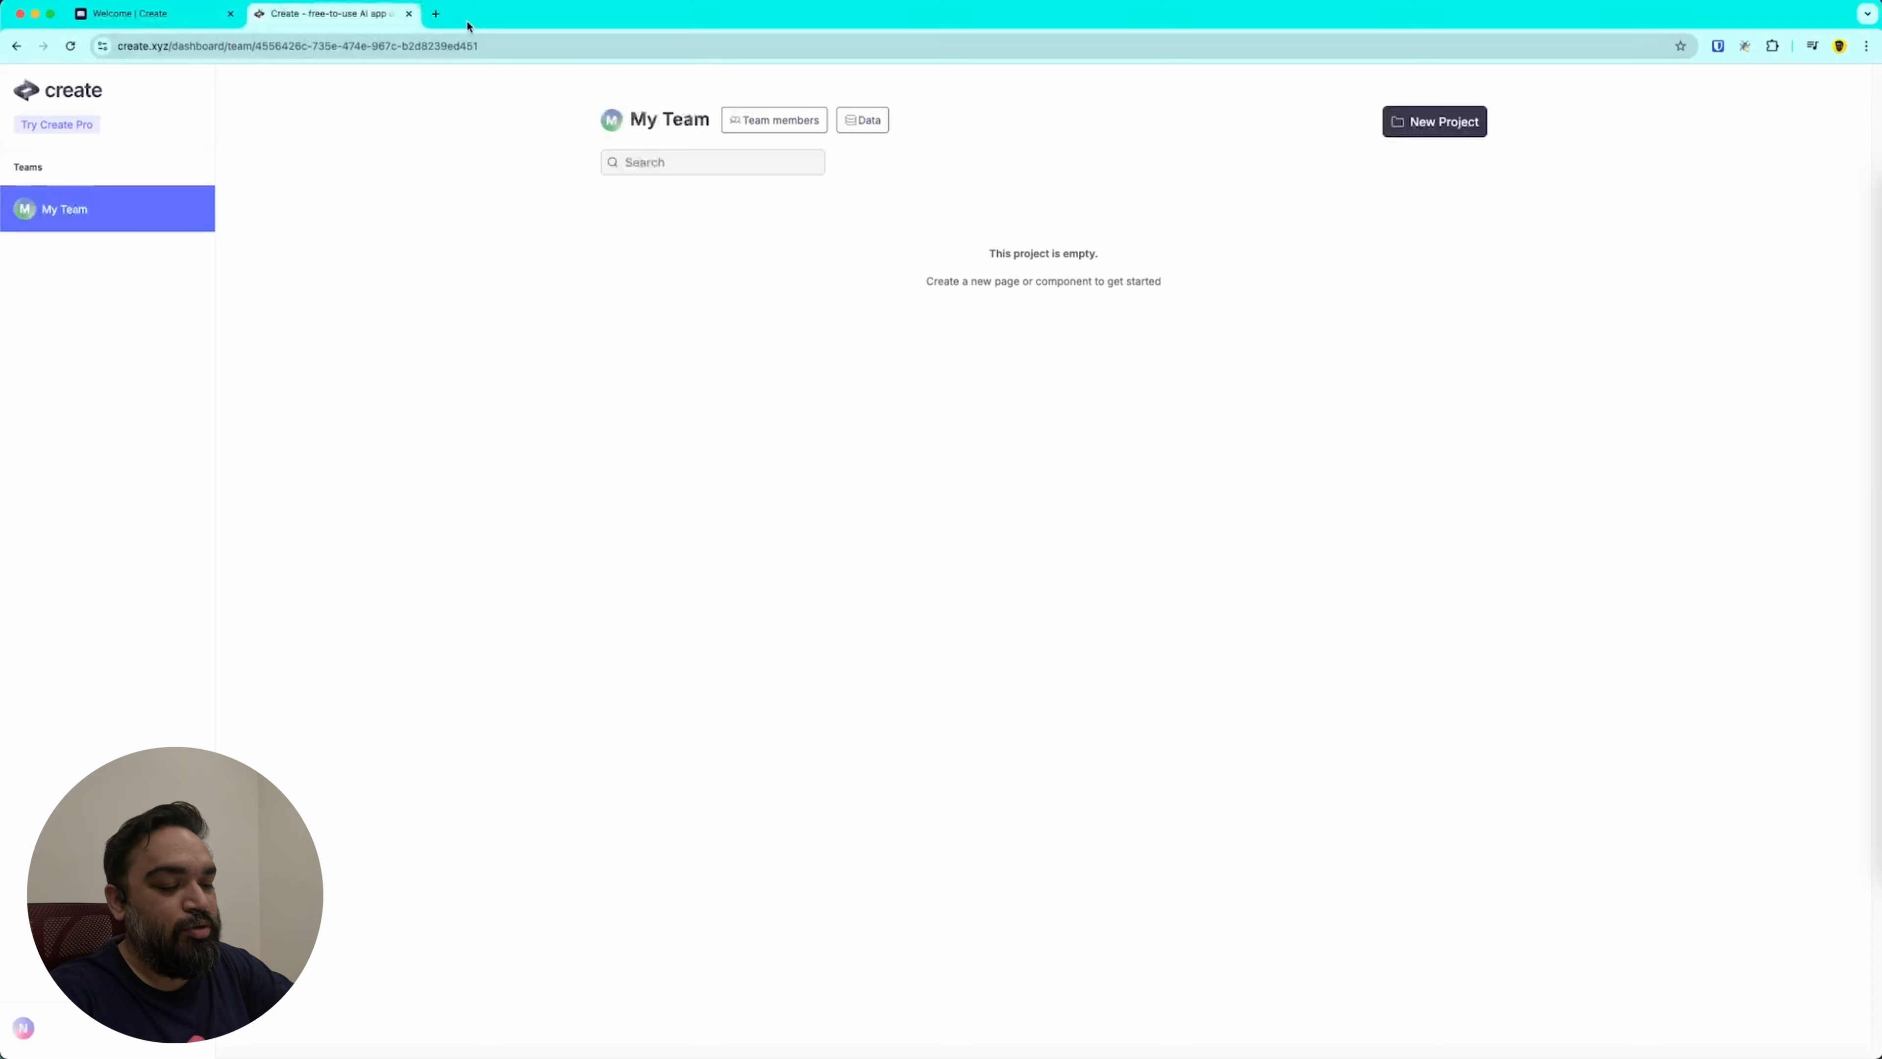
Step: Open wttr.in in a new tab, examine its weather report at a larger size, and close the tab
click(436, 13)
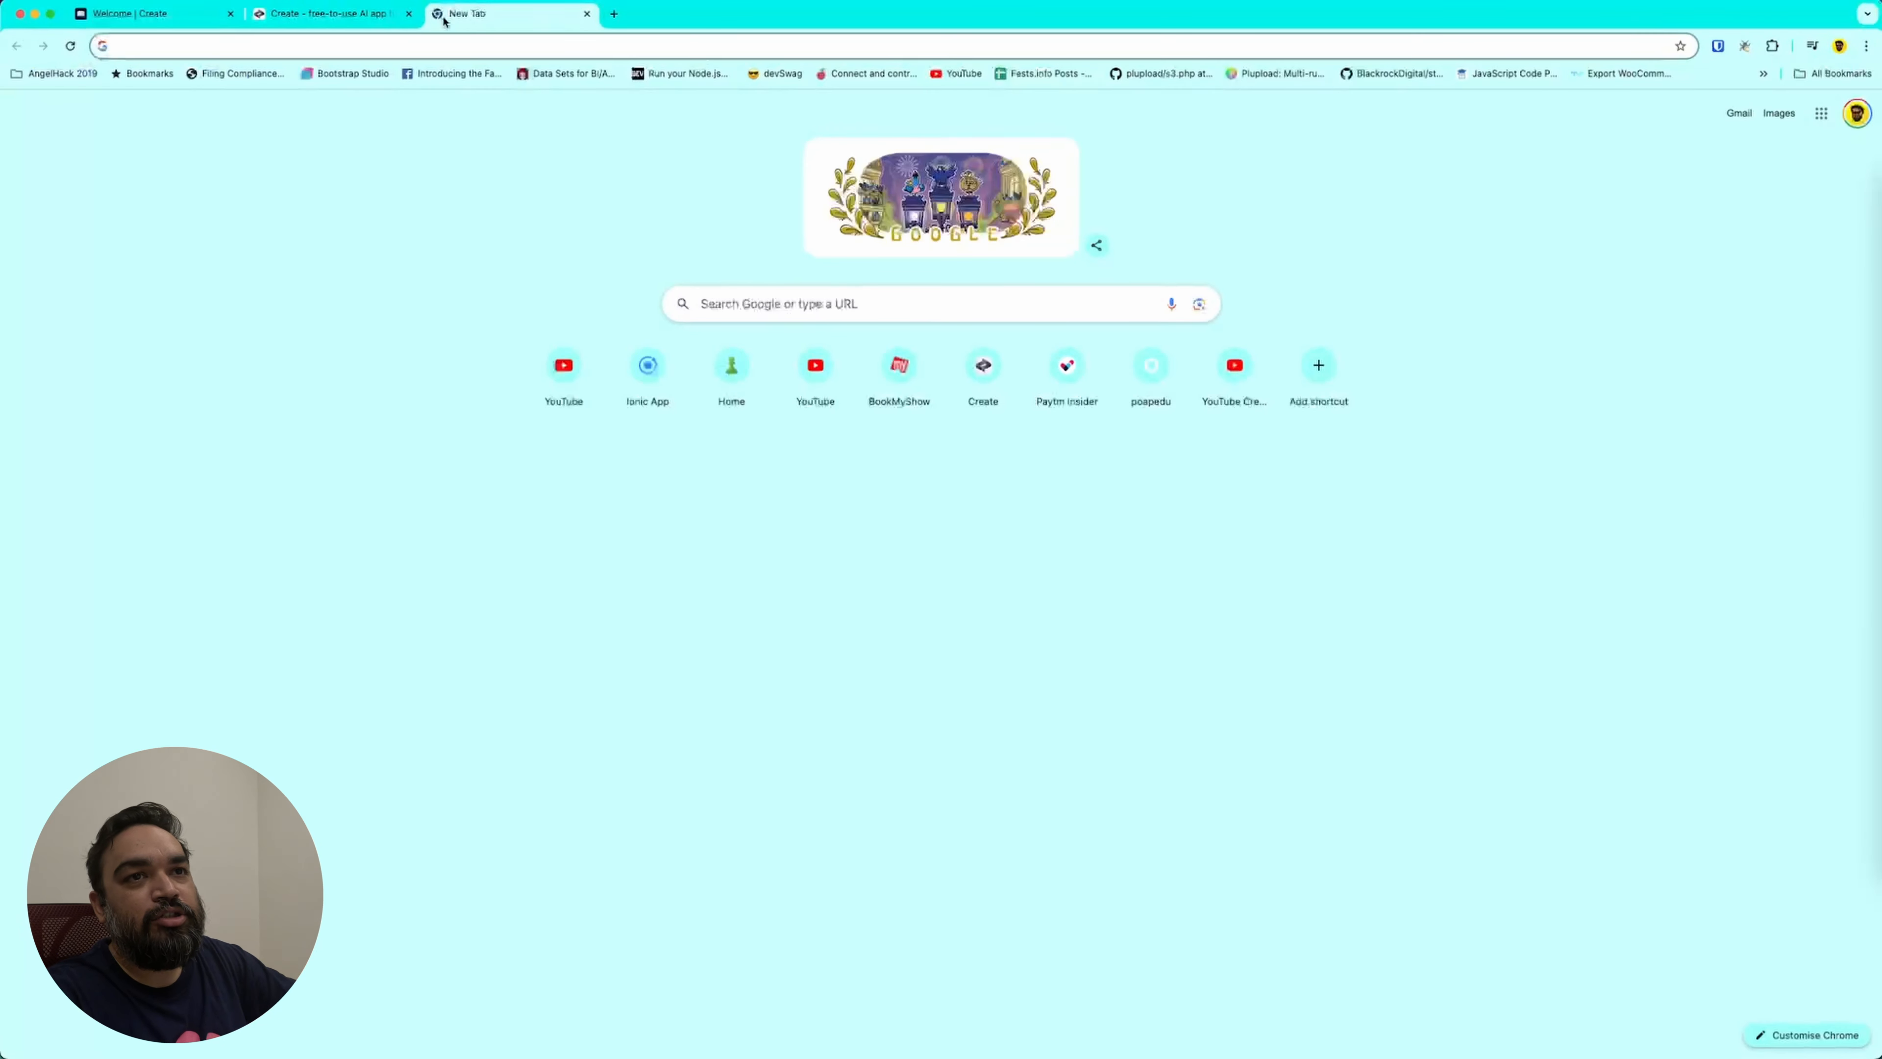
text(wttr.in)
key(Return)
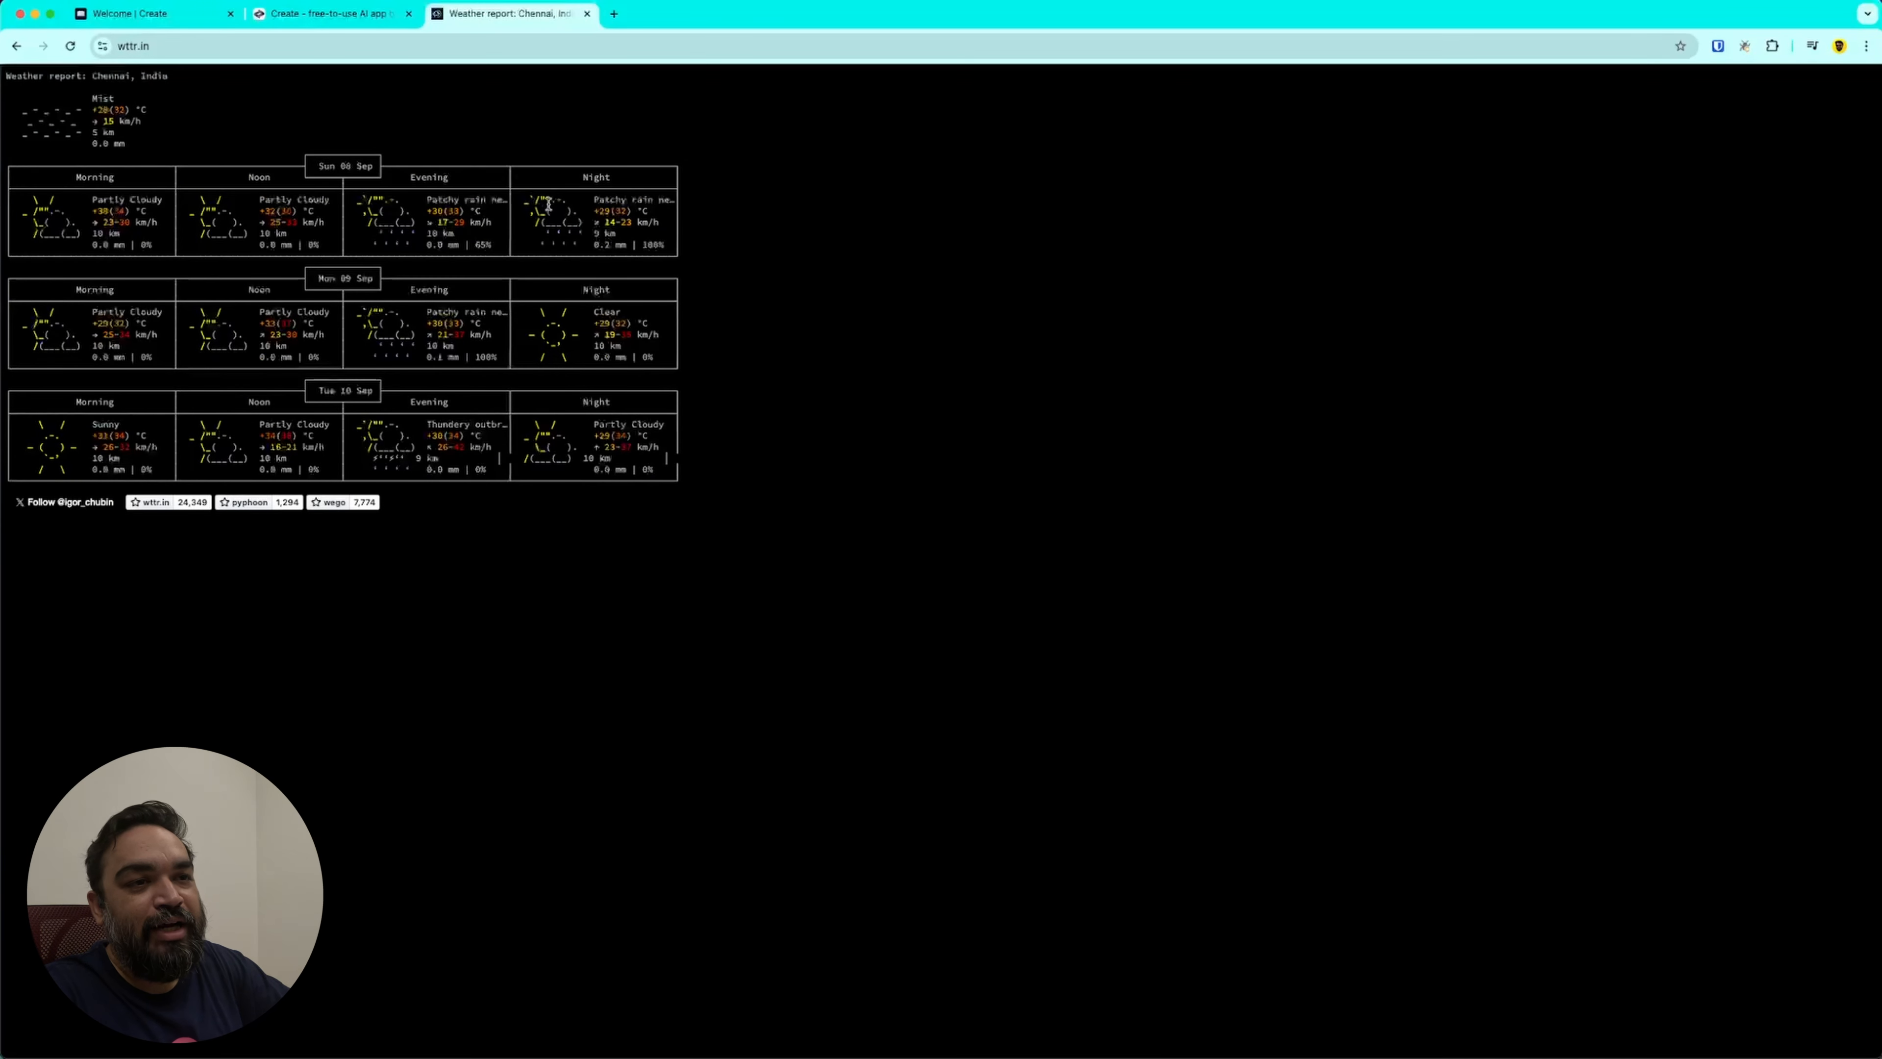
key(super+equal)
key(super+equal)
key(super+equal)
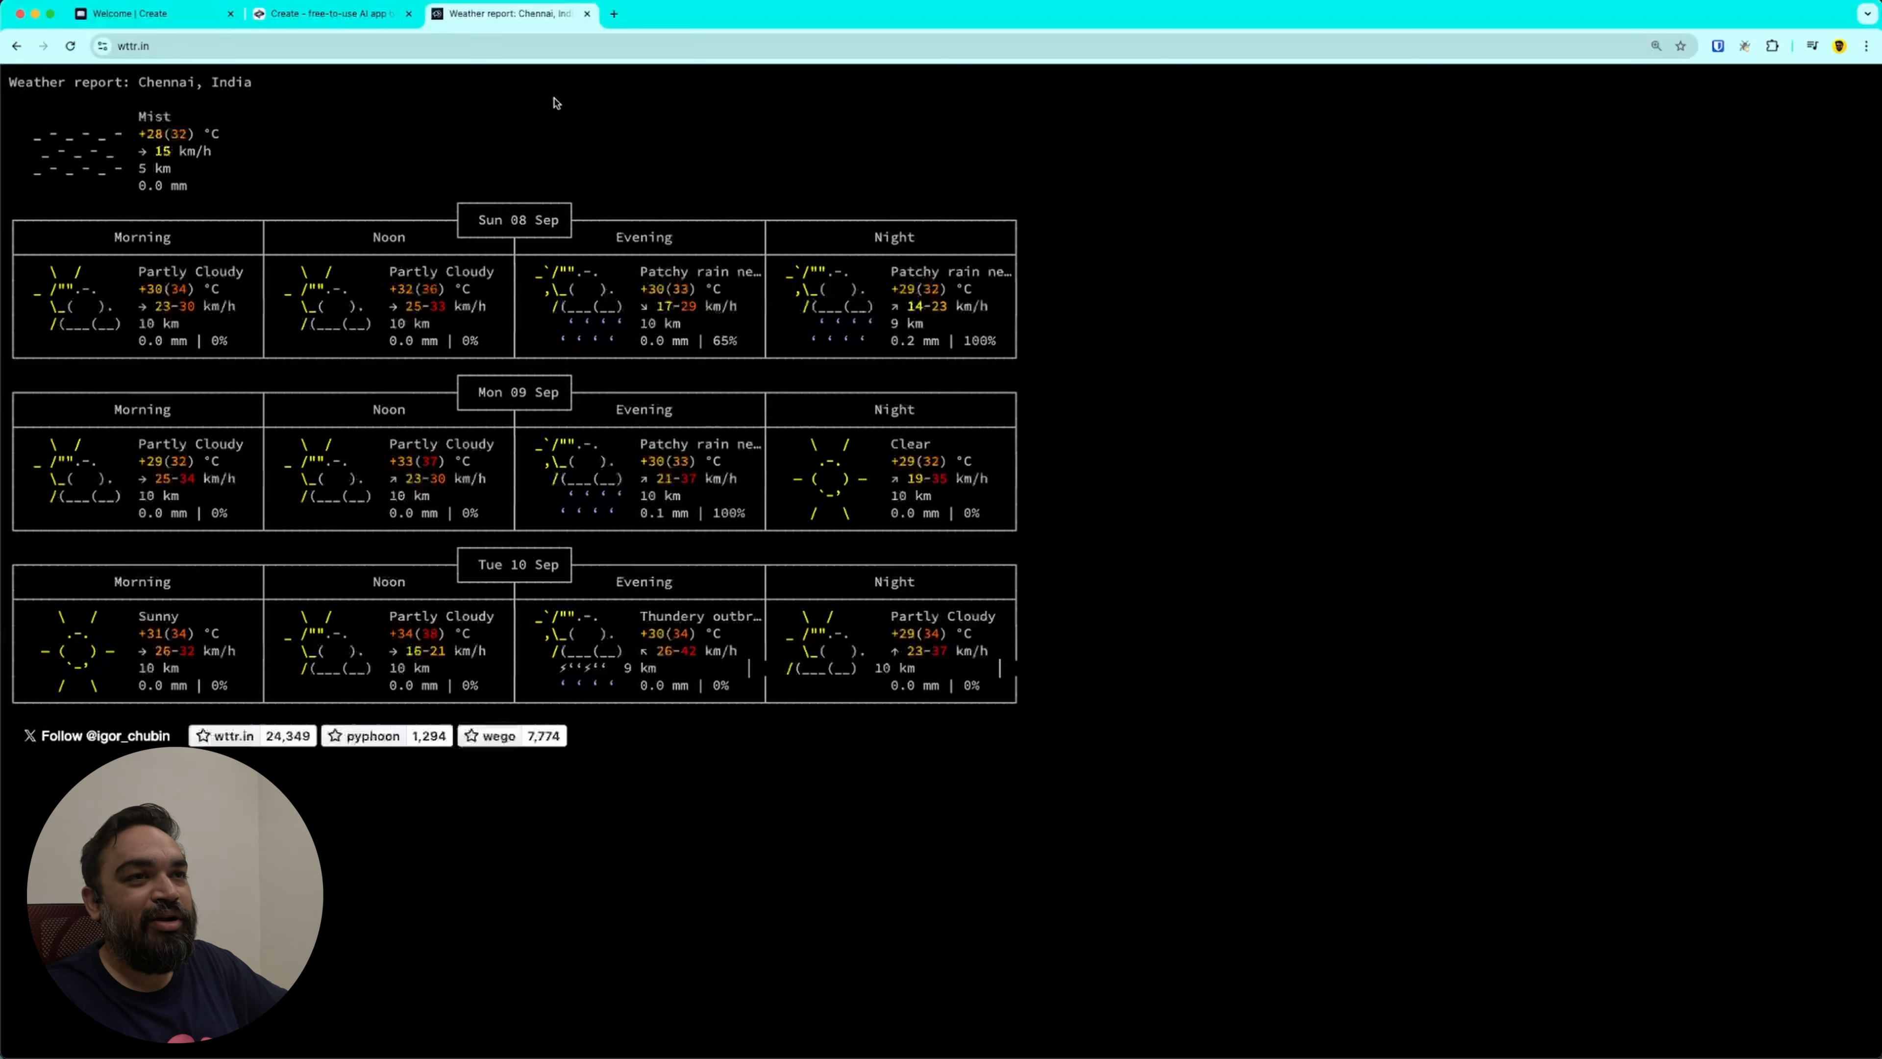
click(586, 14)
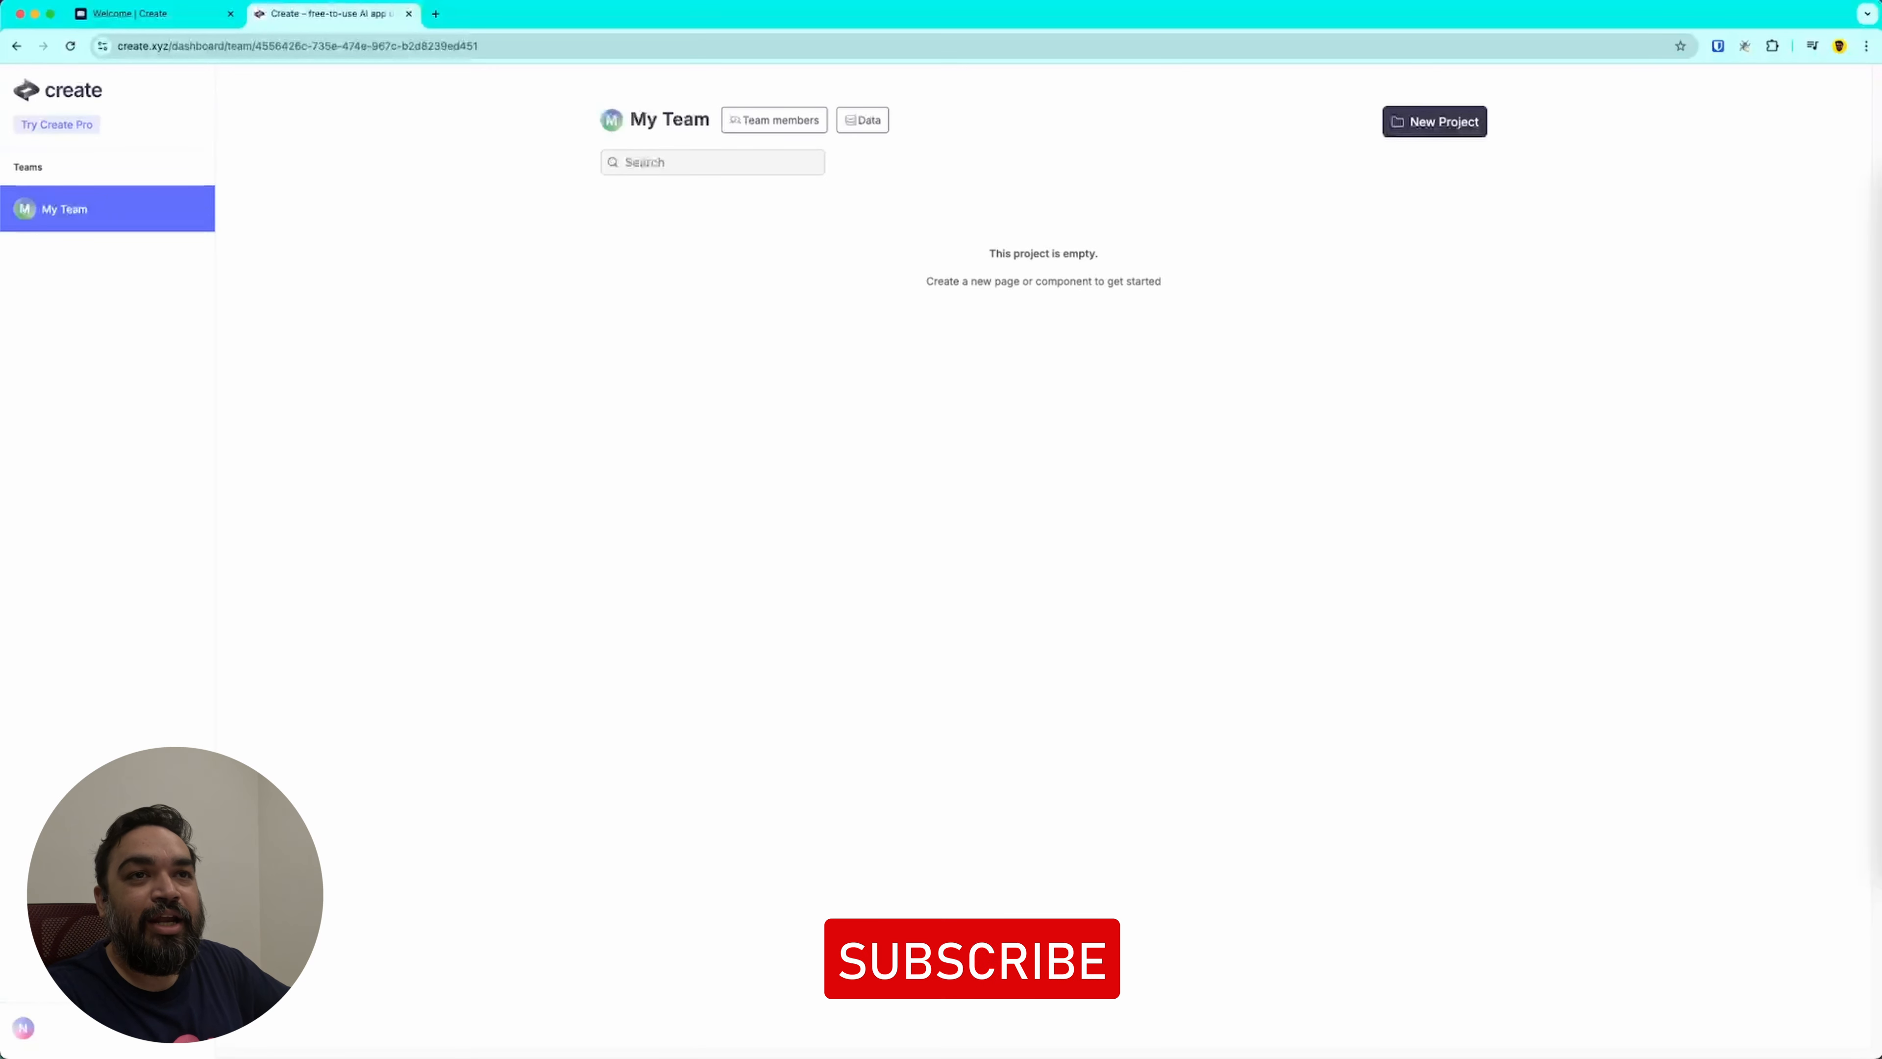
Step: Look over the welcome page of the Create documentation and return to the team dashboard
click(168, 14)
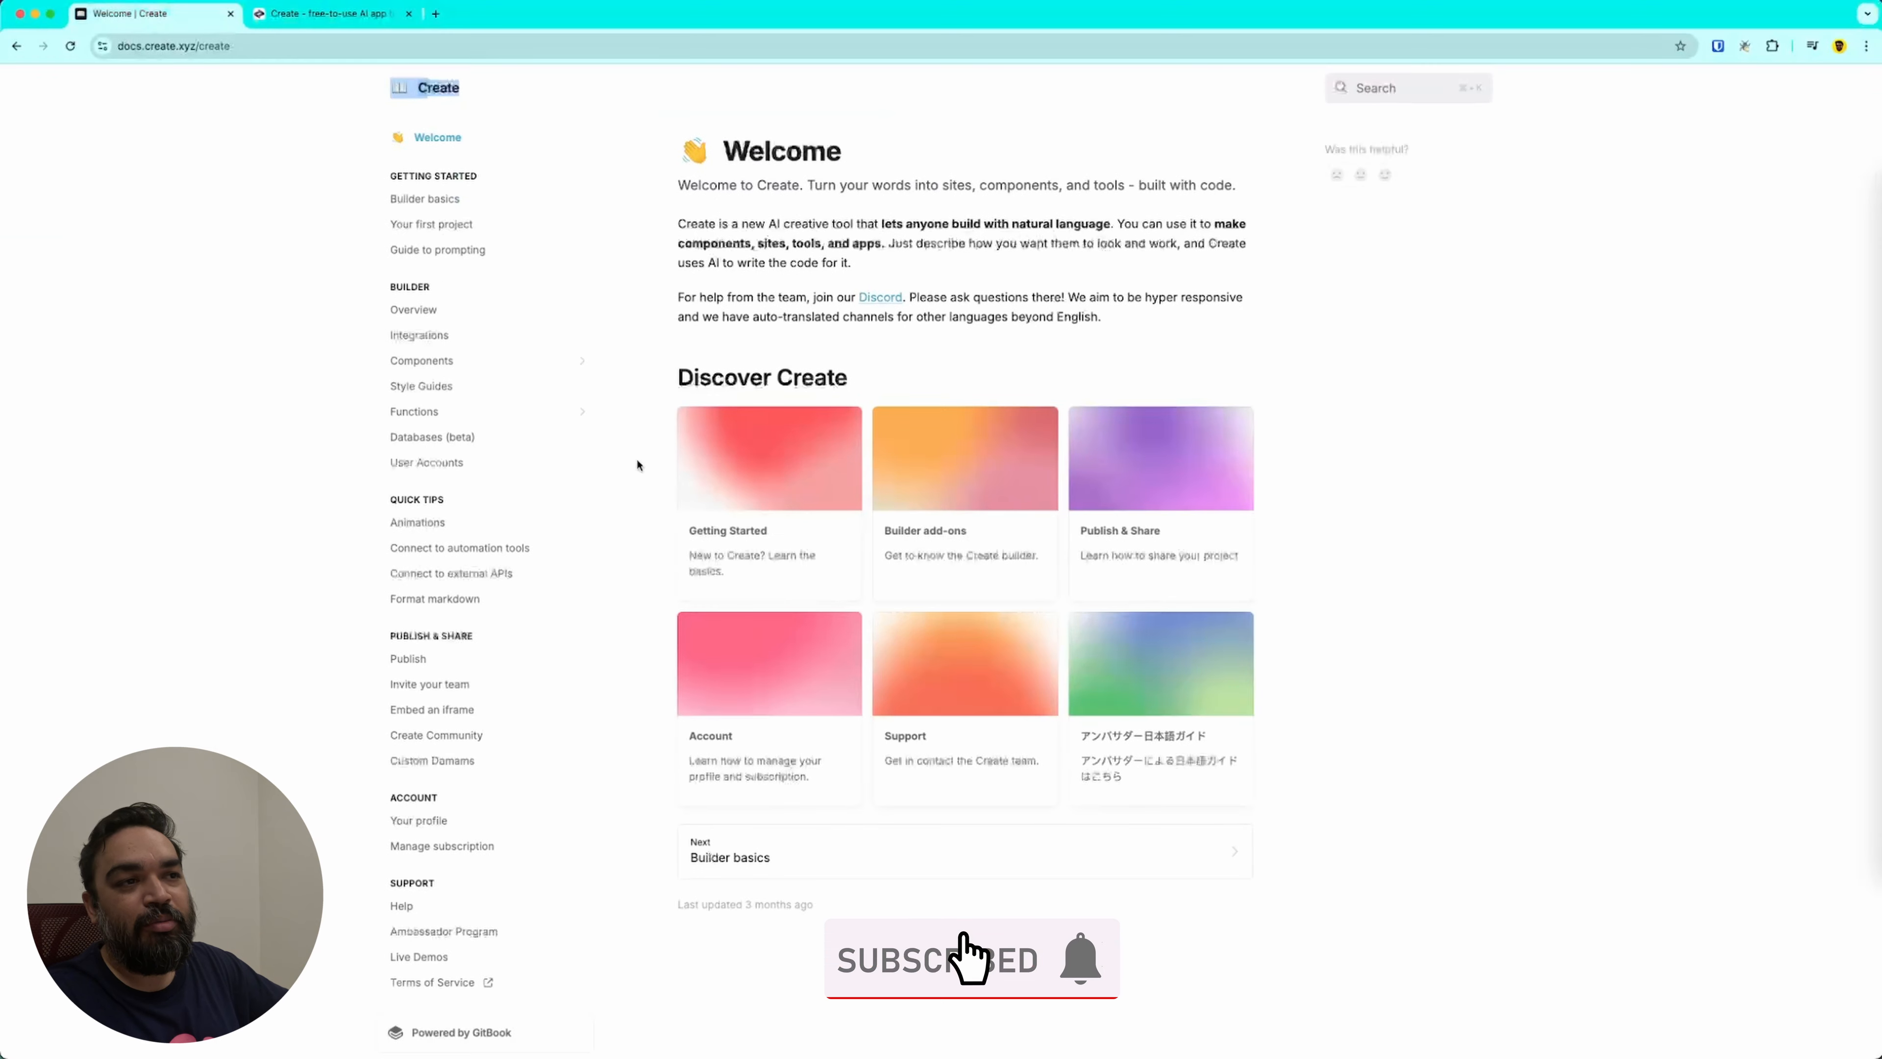
click(640, 361)
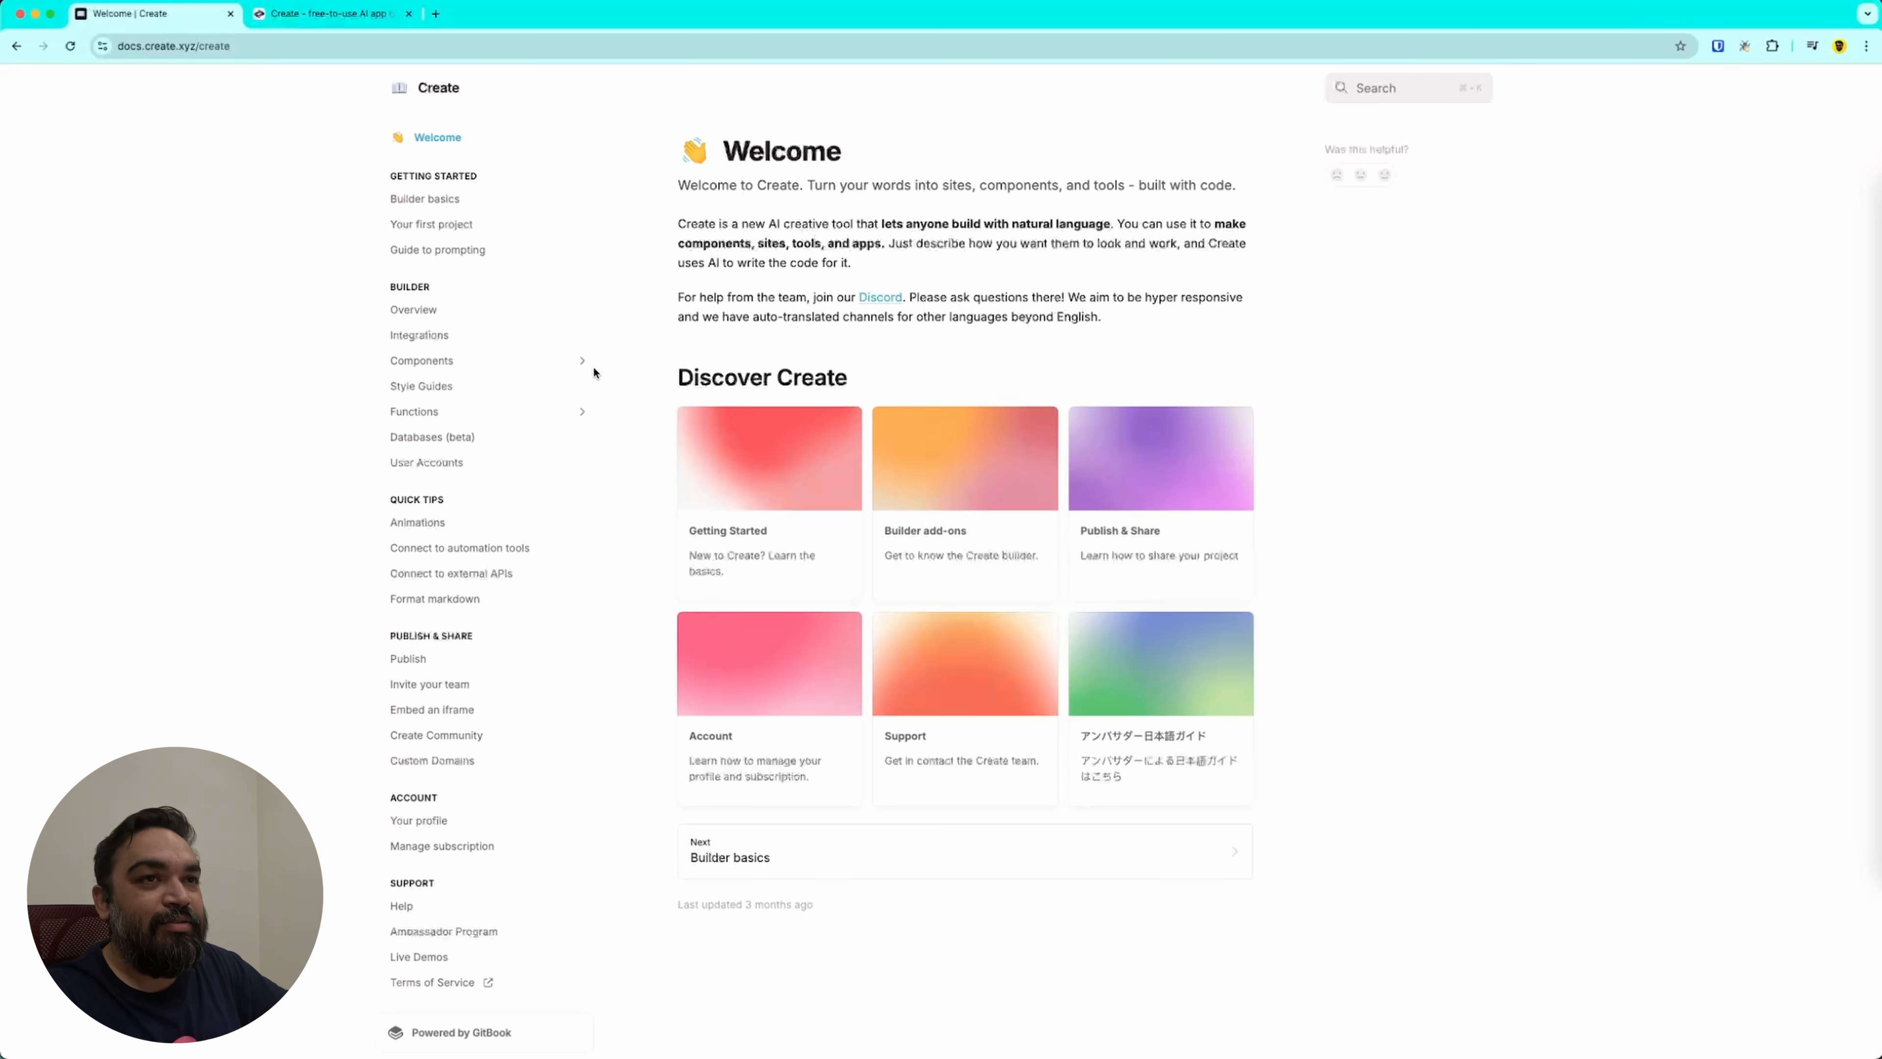
click(333, 13)
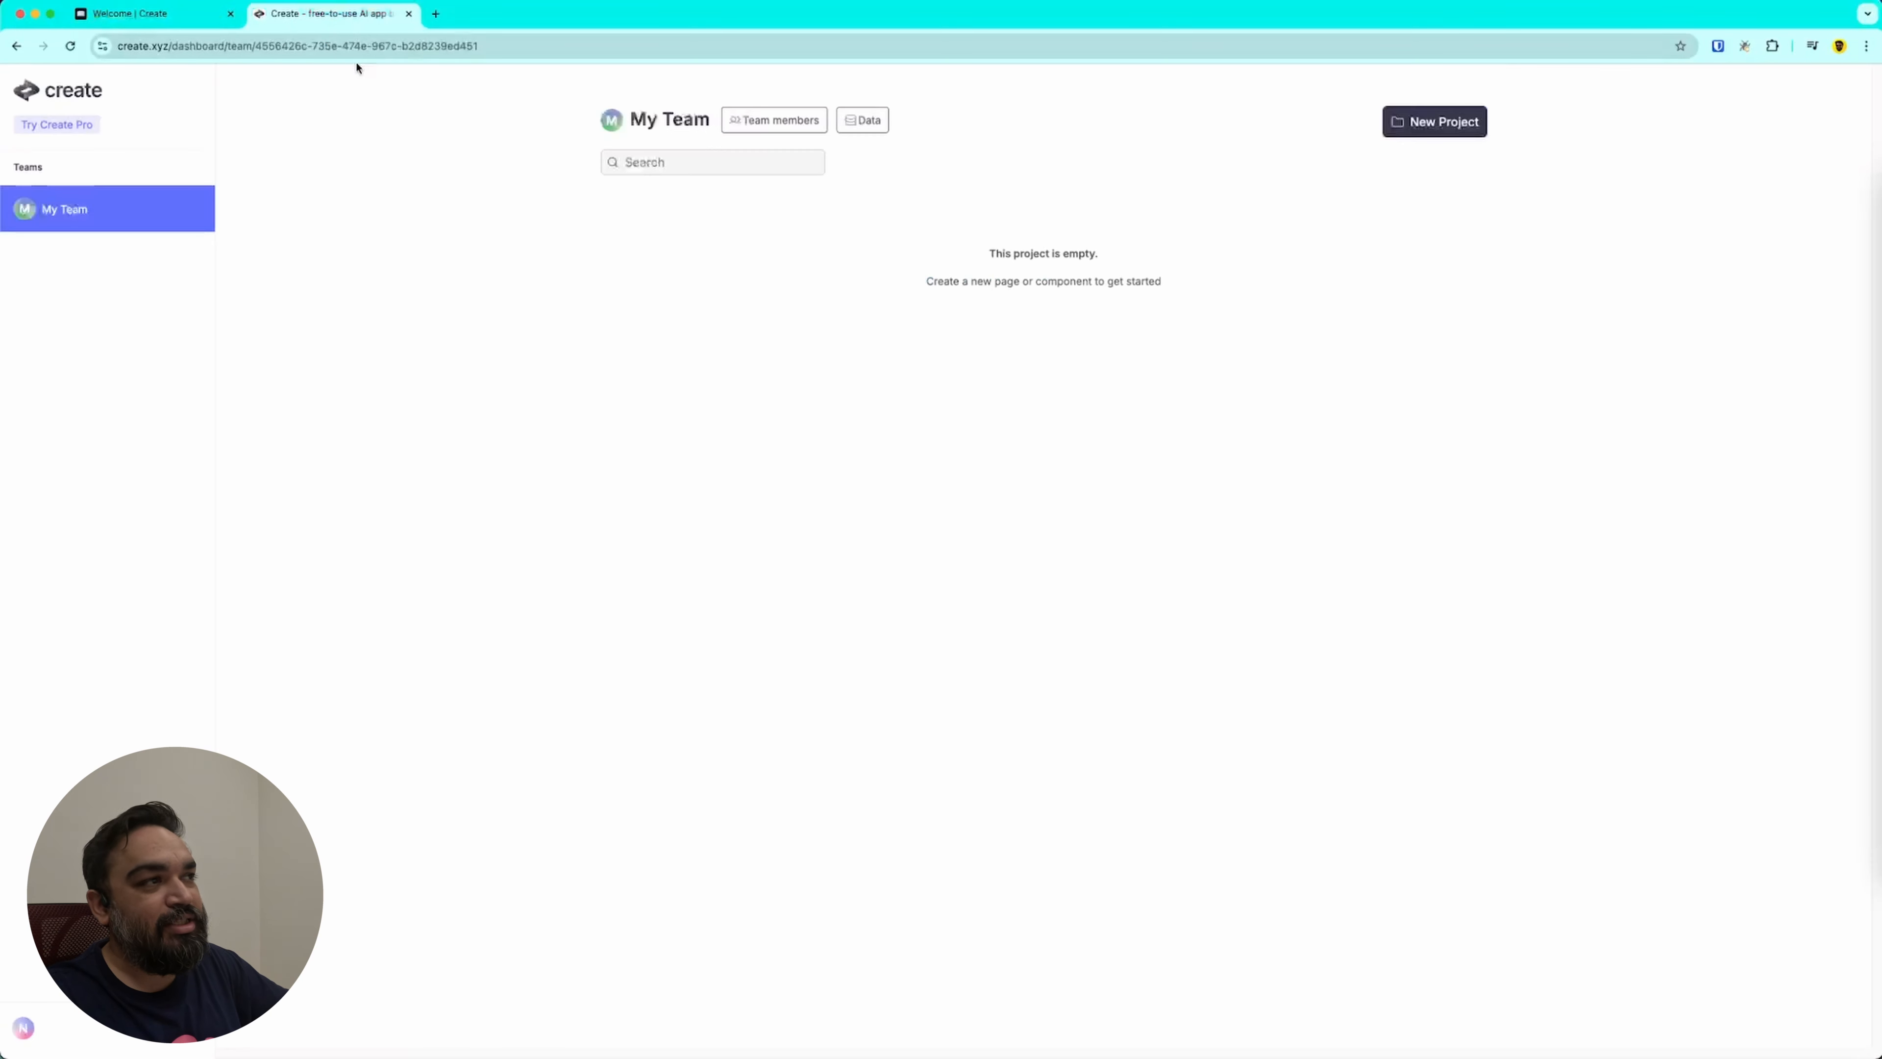
Step: Create a new project for My Team with its blank page ready for a prompt
click(1423, 127)
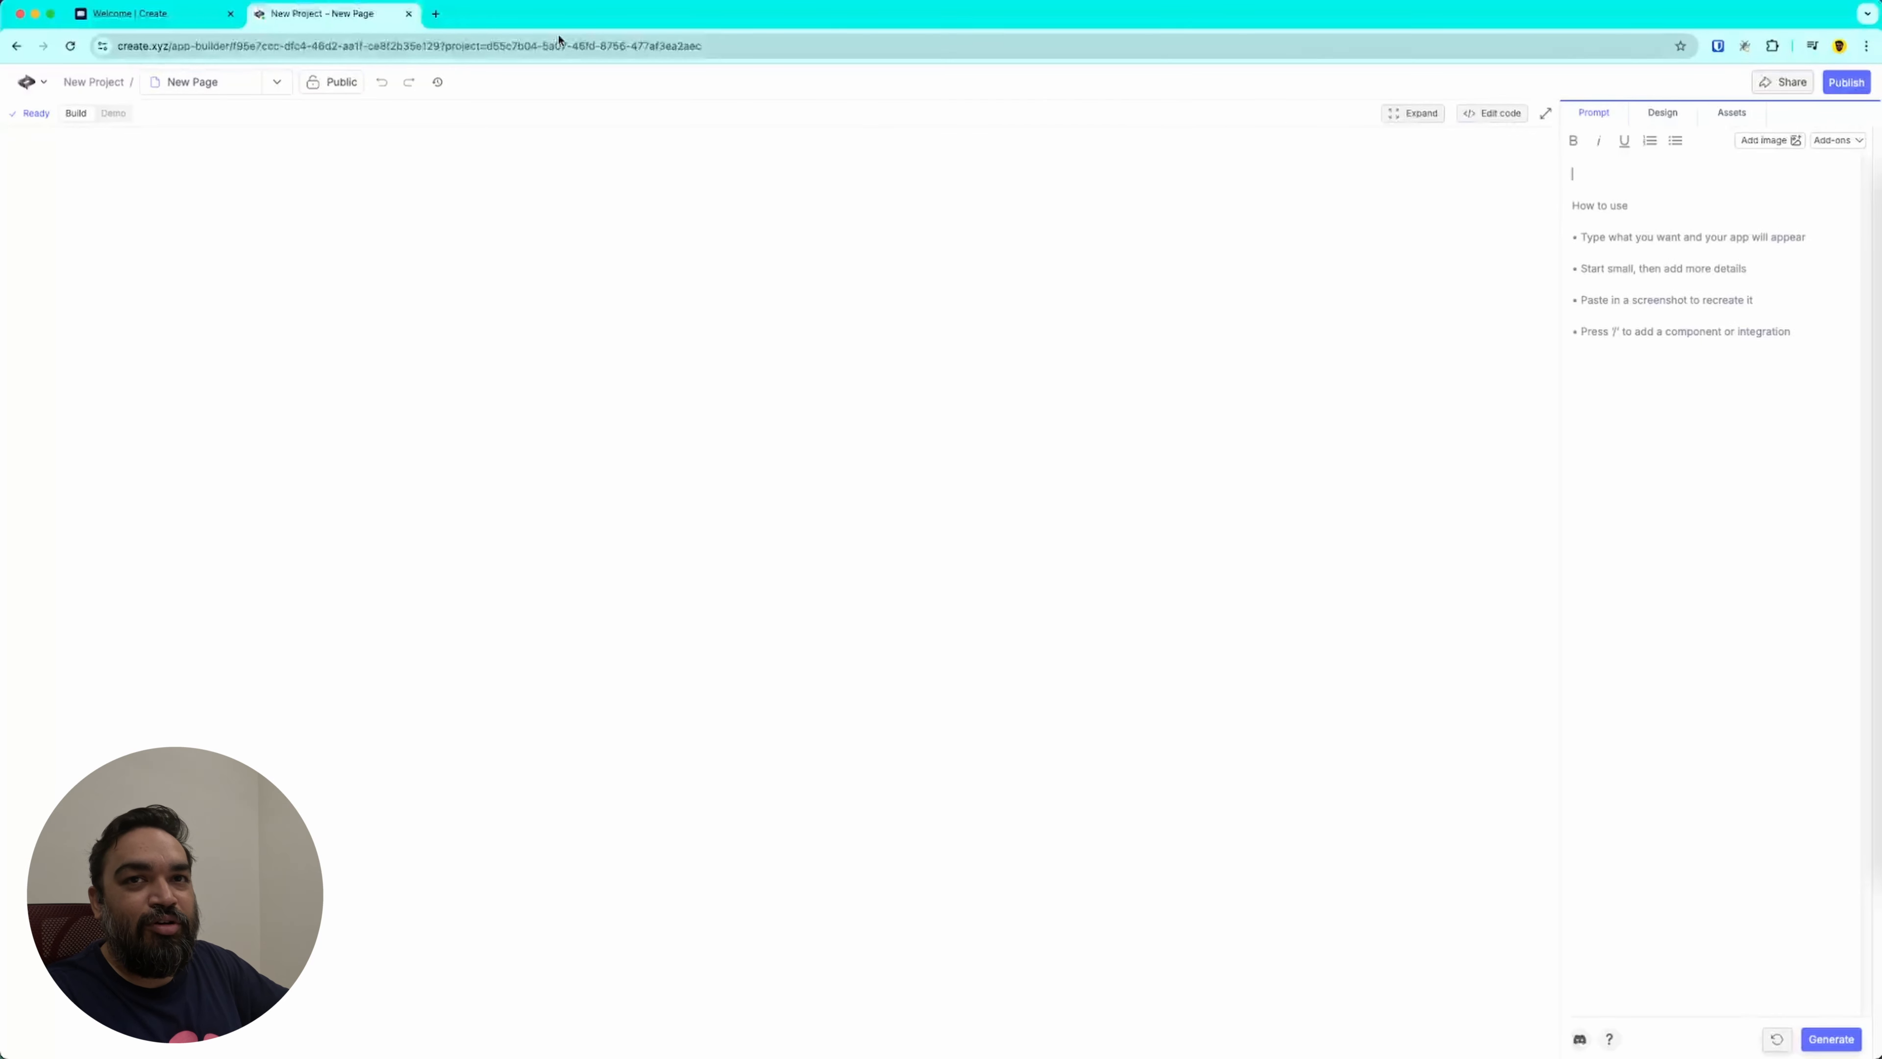
key(super+Tab)
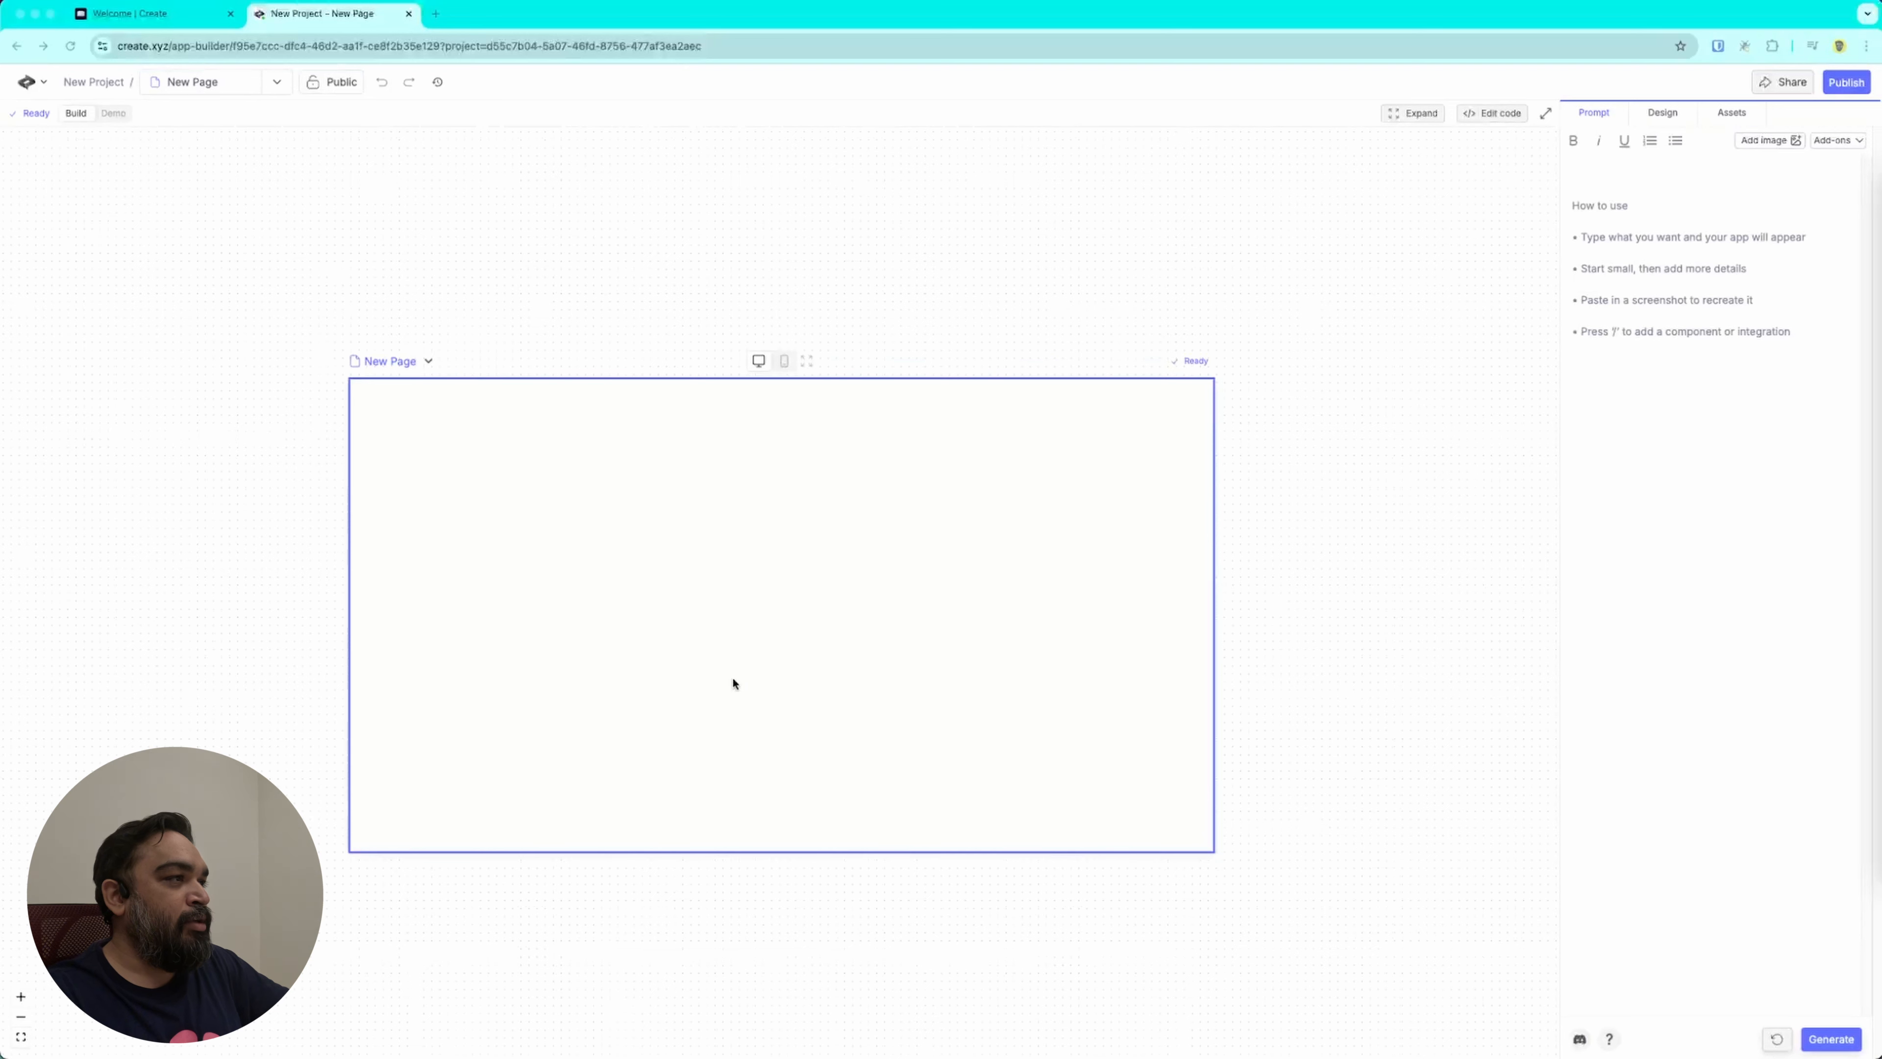
click(1755, 431)
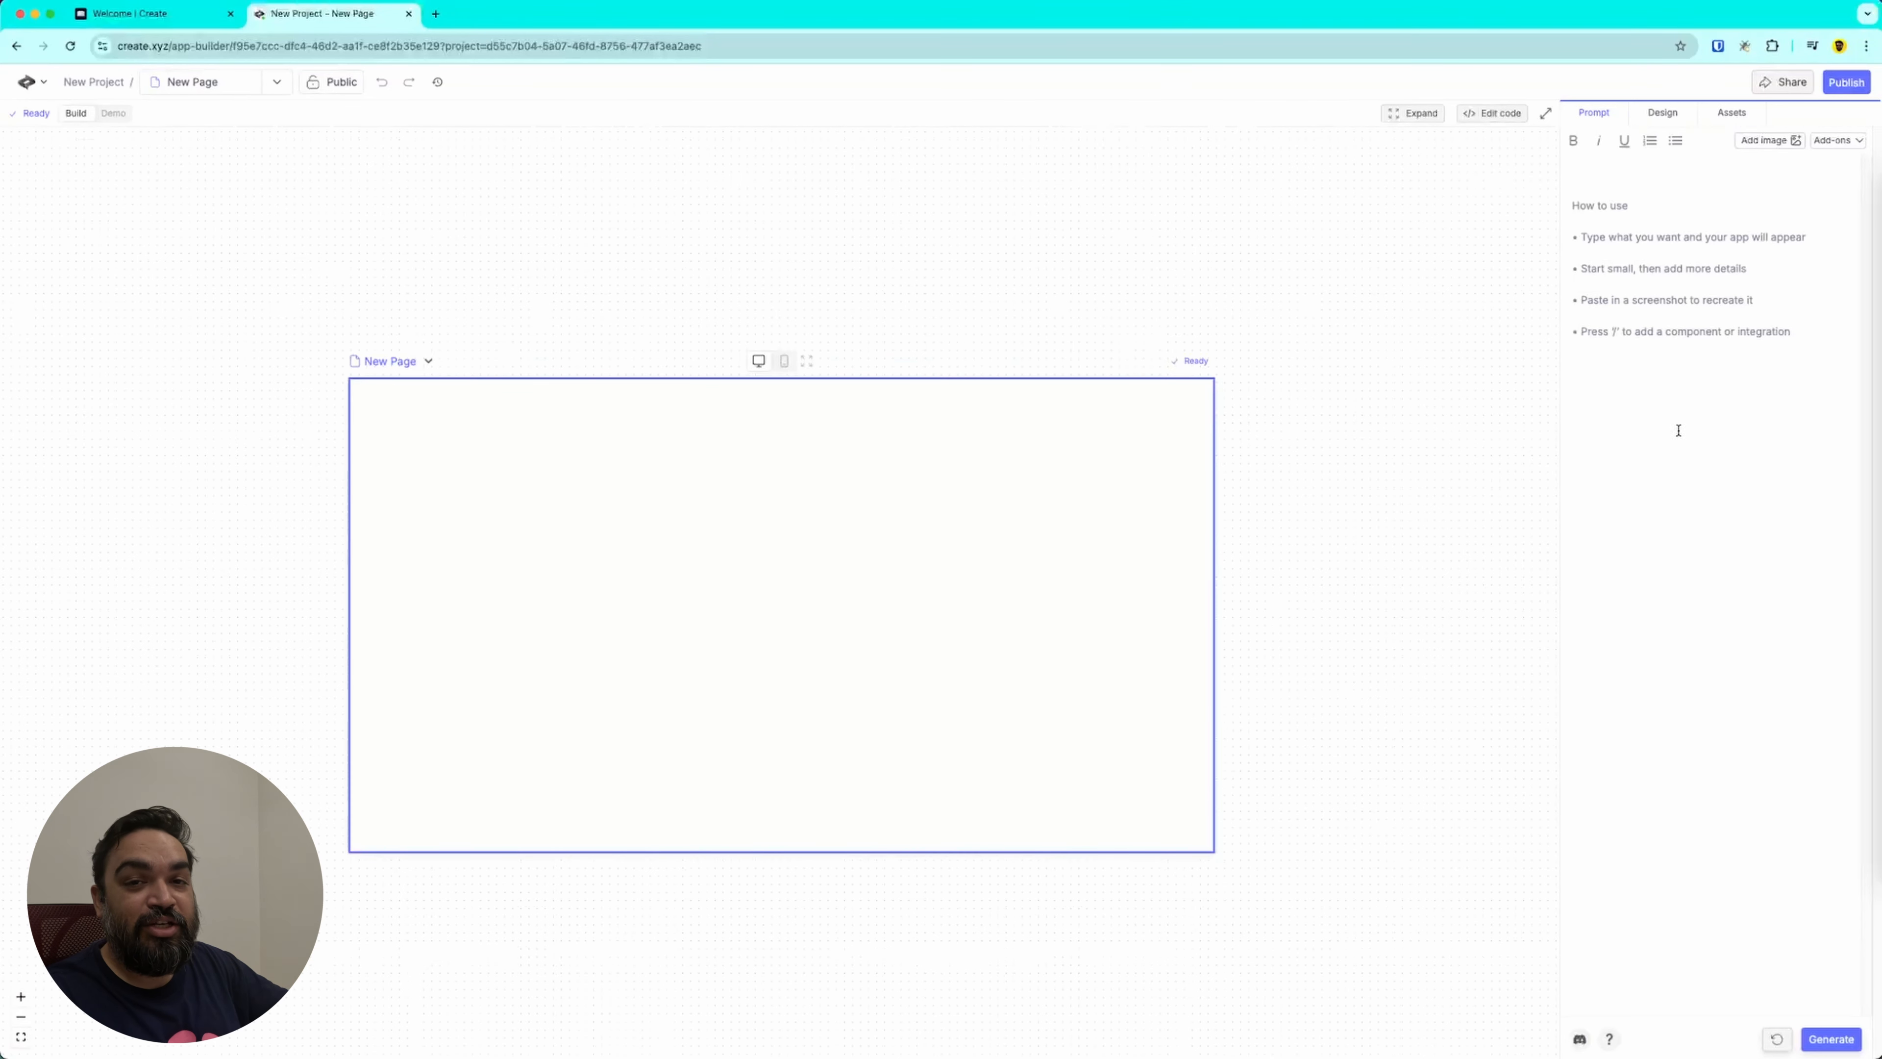
Step: Look at the blank page's design settings and project assets, and return to the prompt editor
click(1659, 115)
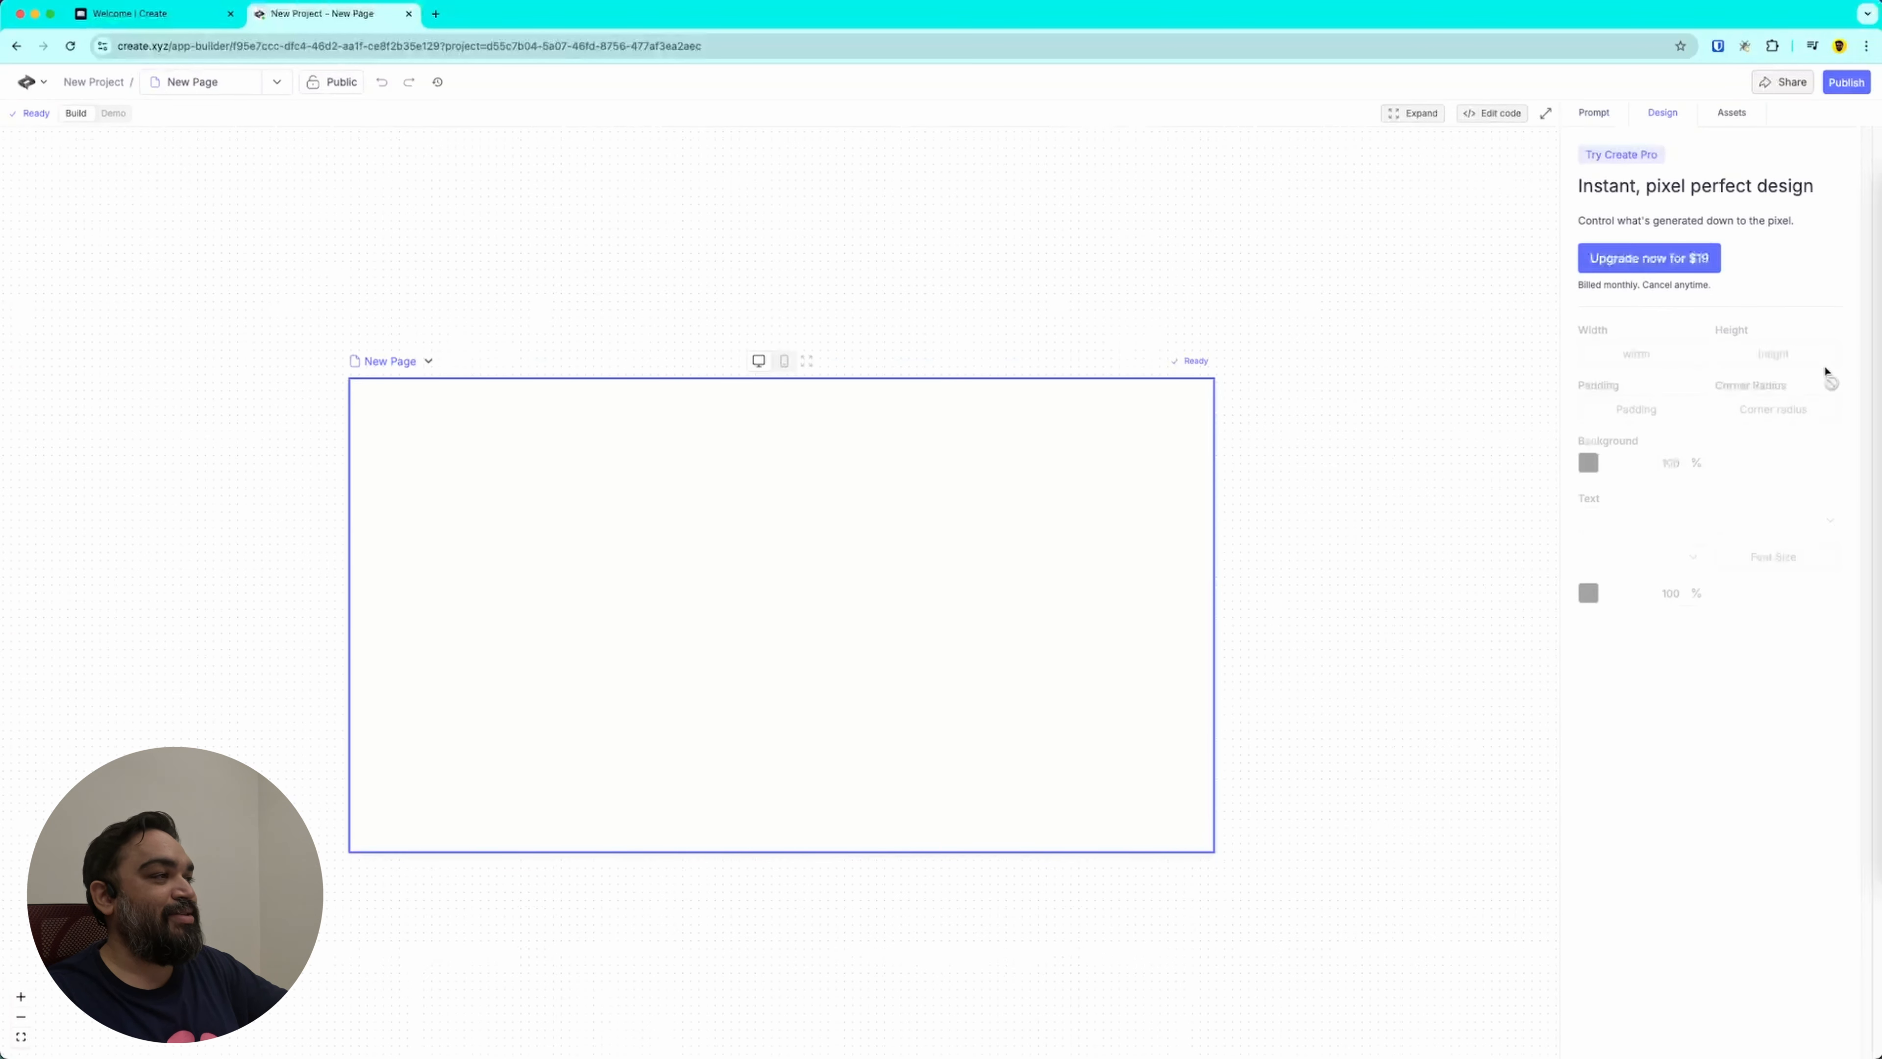
click(1743, 119)
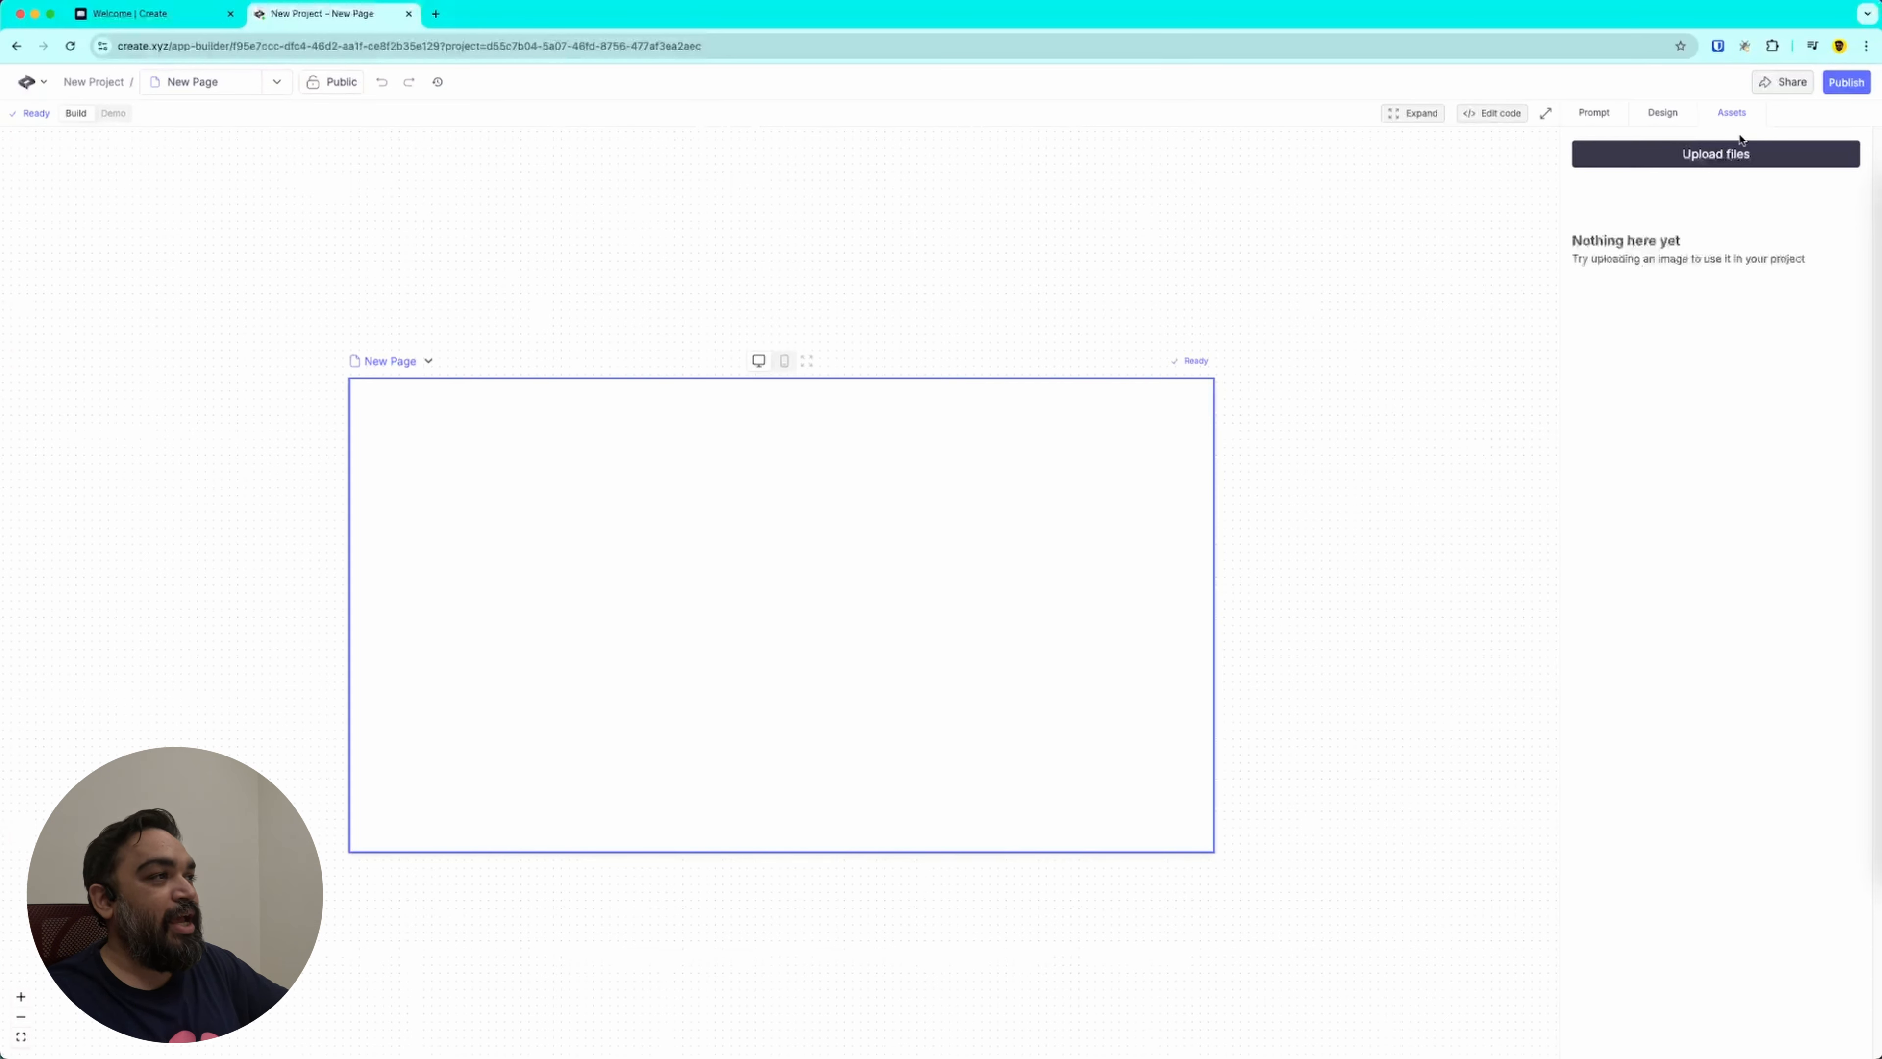
click(1596, 112)
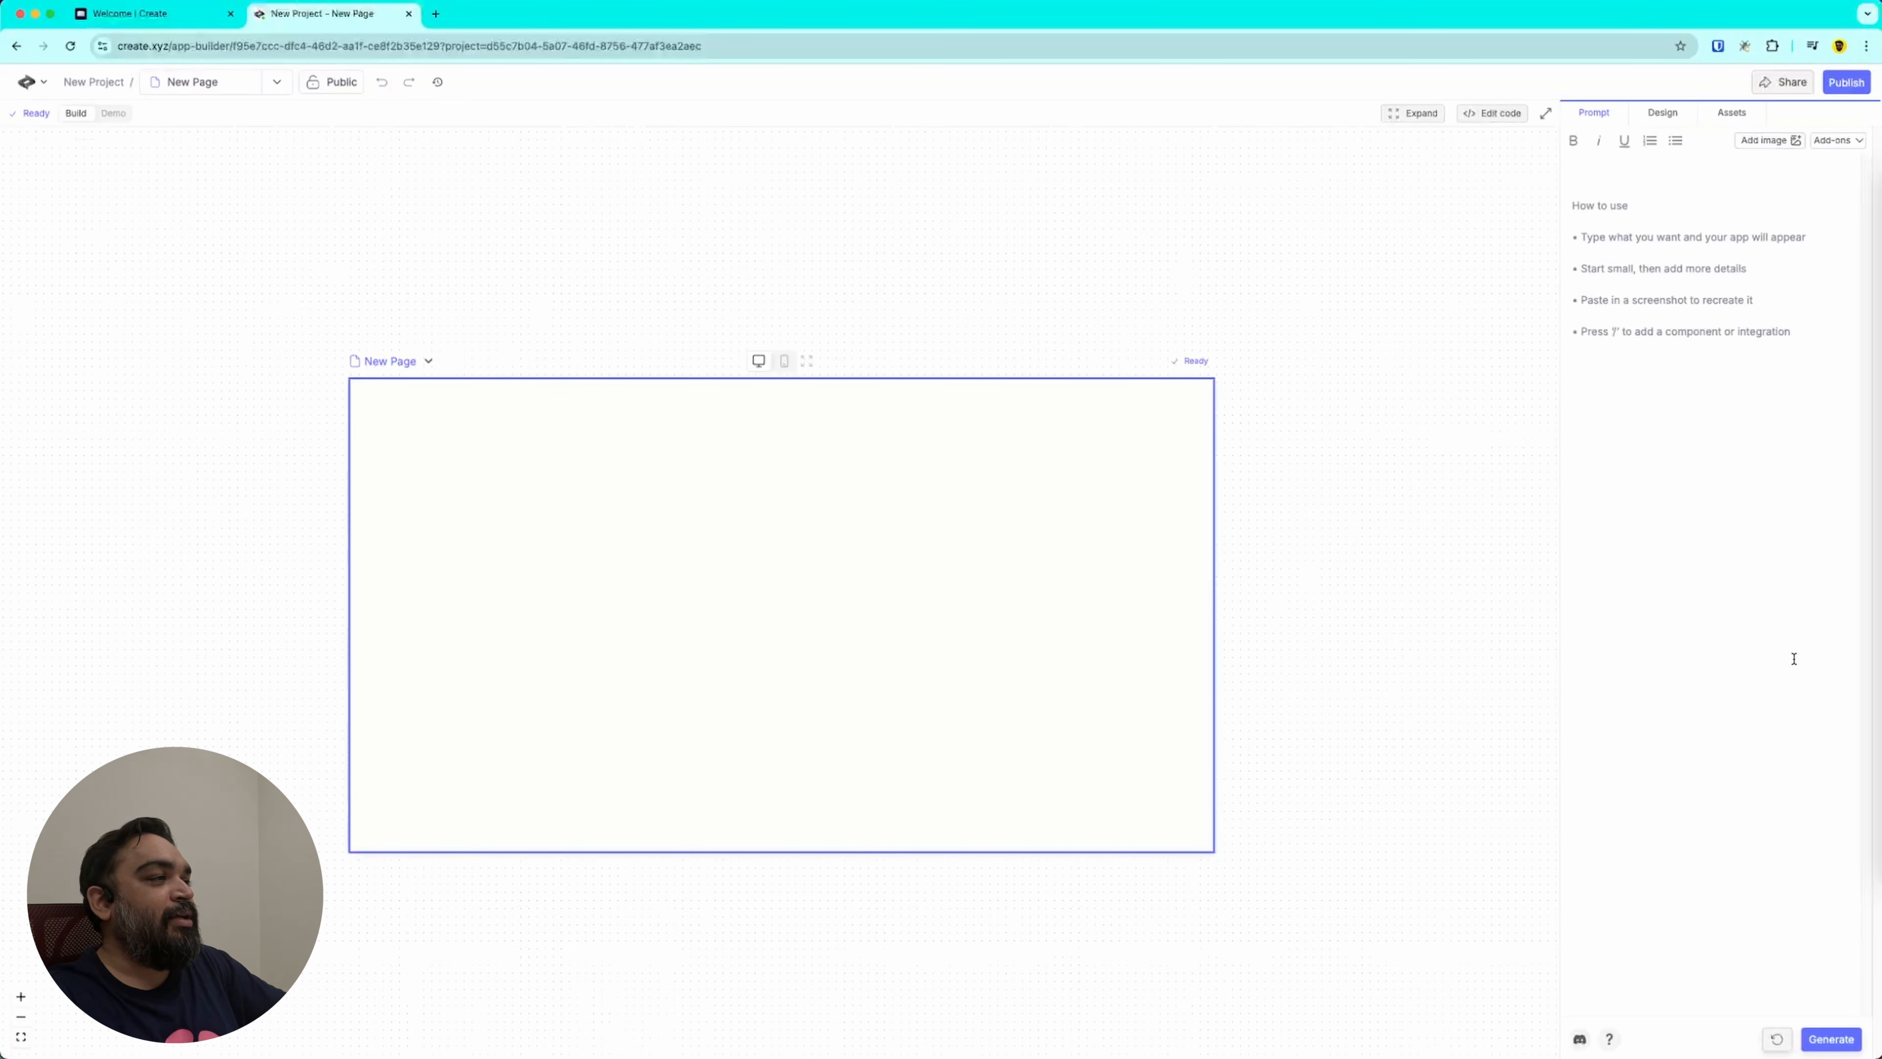
click(1785, 317)
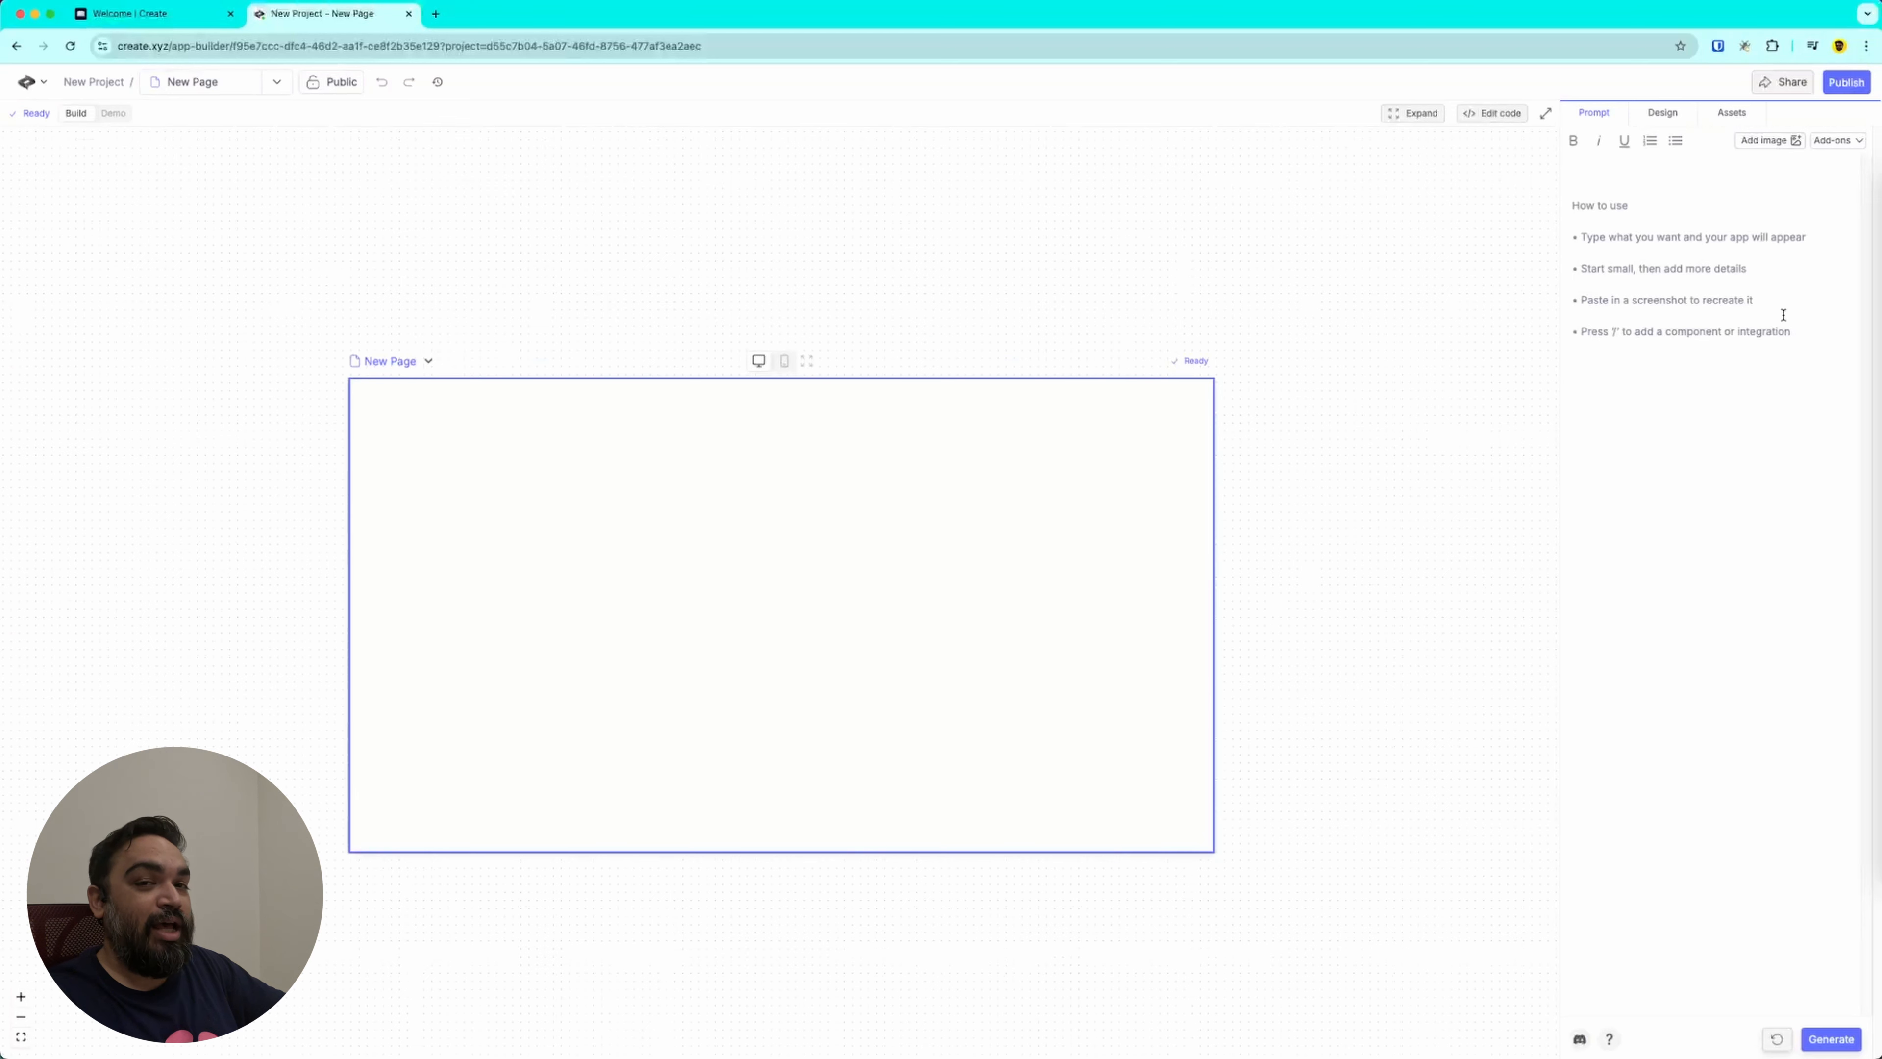
text(Build a beautiful weather application using this endpoint: https://wttr.in/)
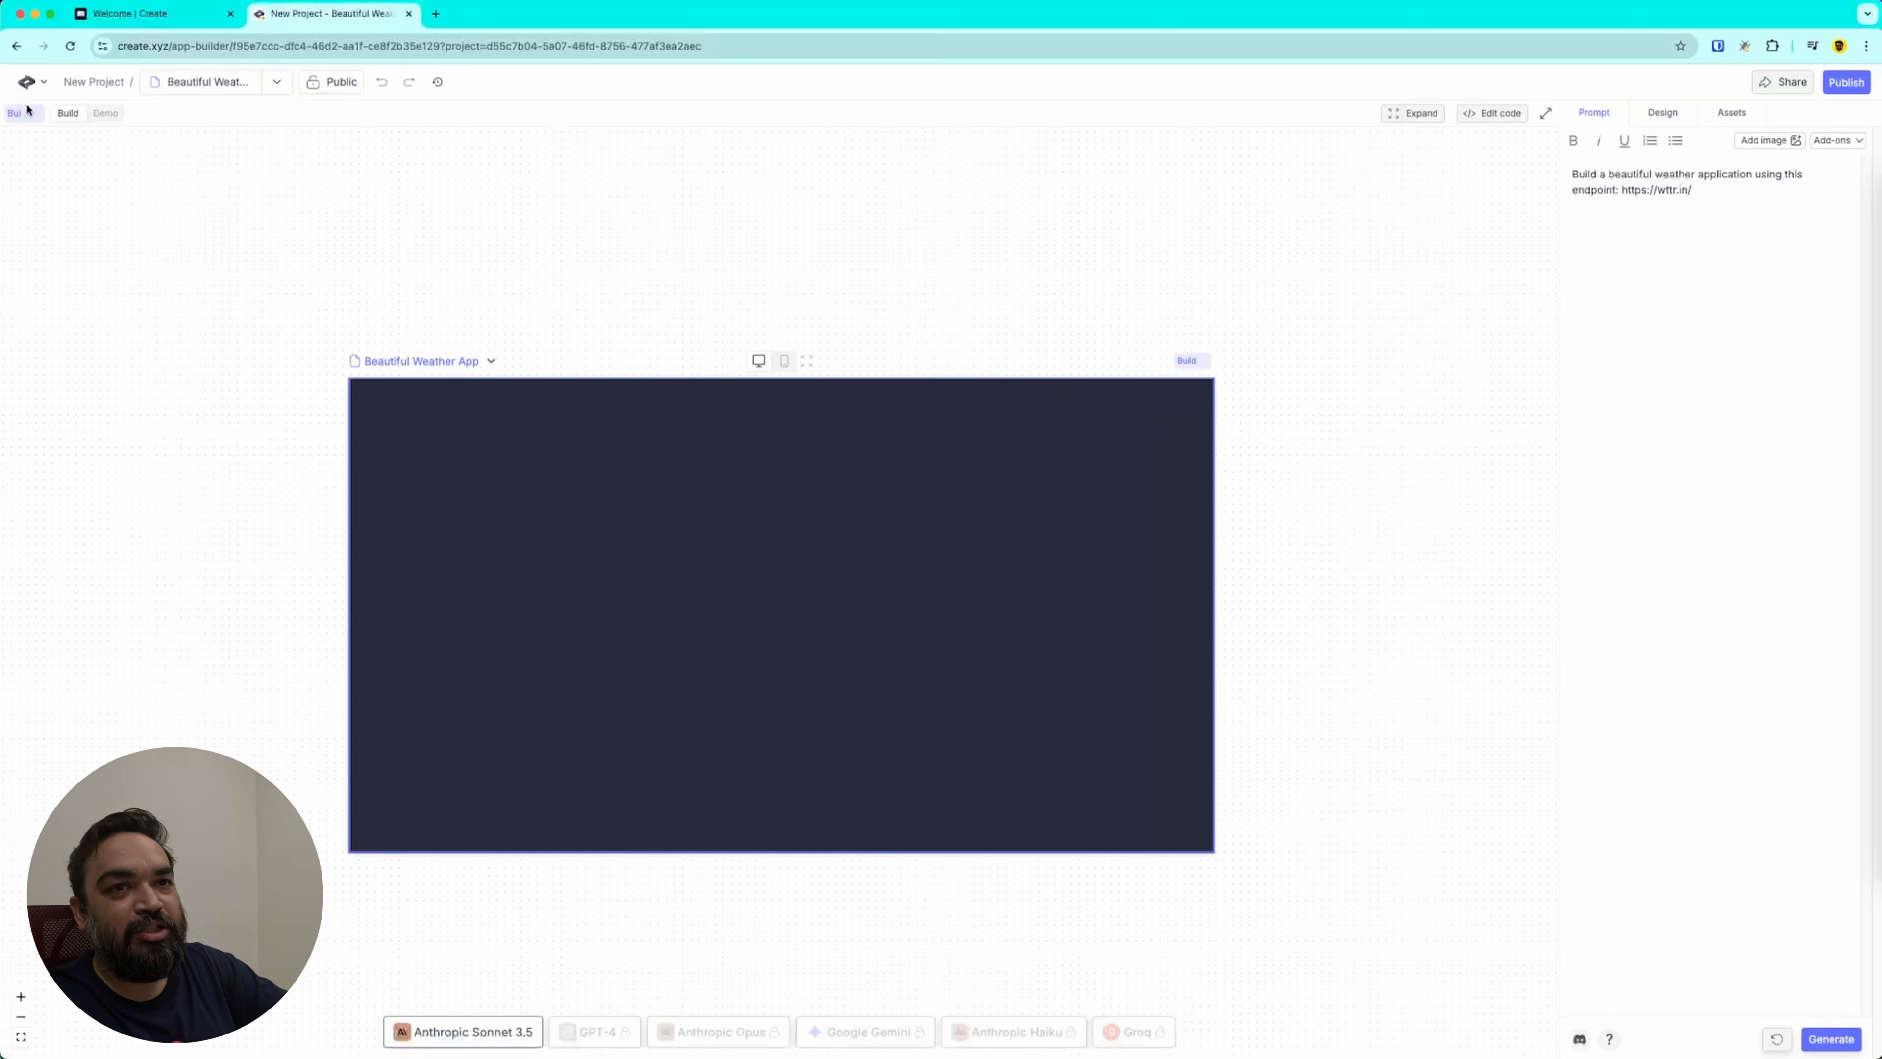
key(super+equal)
key(super+equal)
key(super+equal)
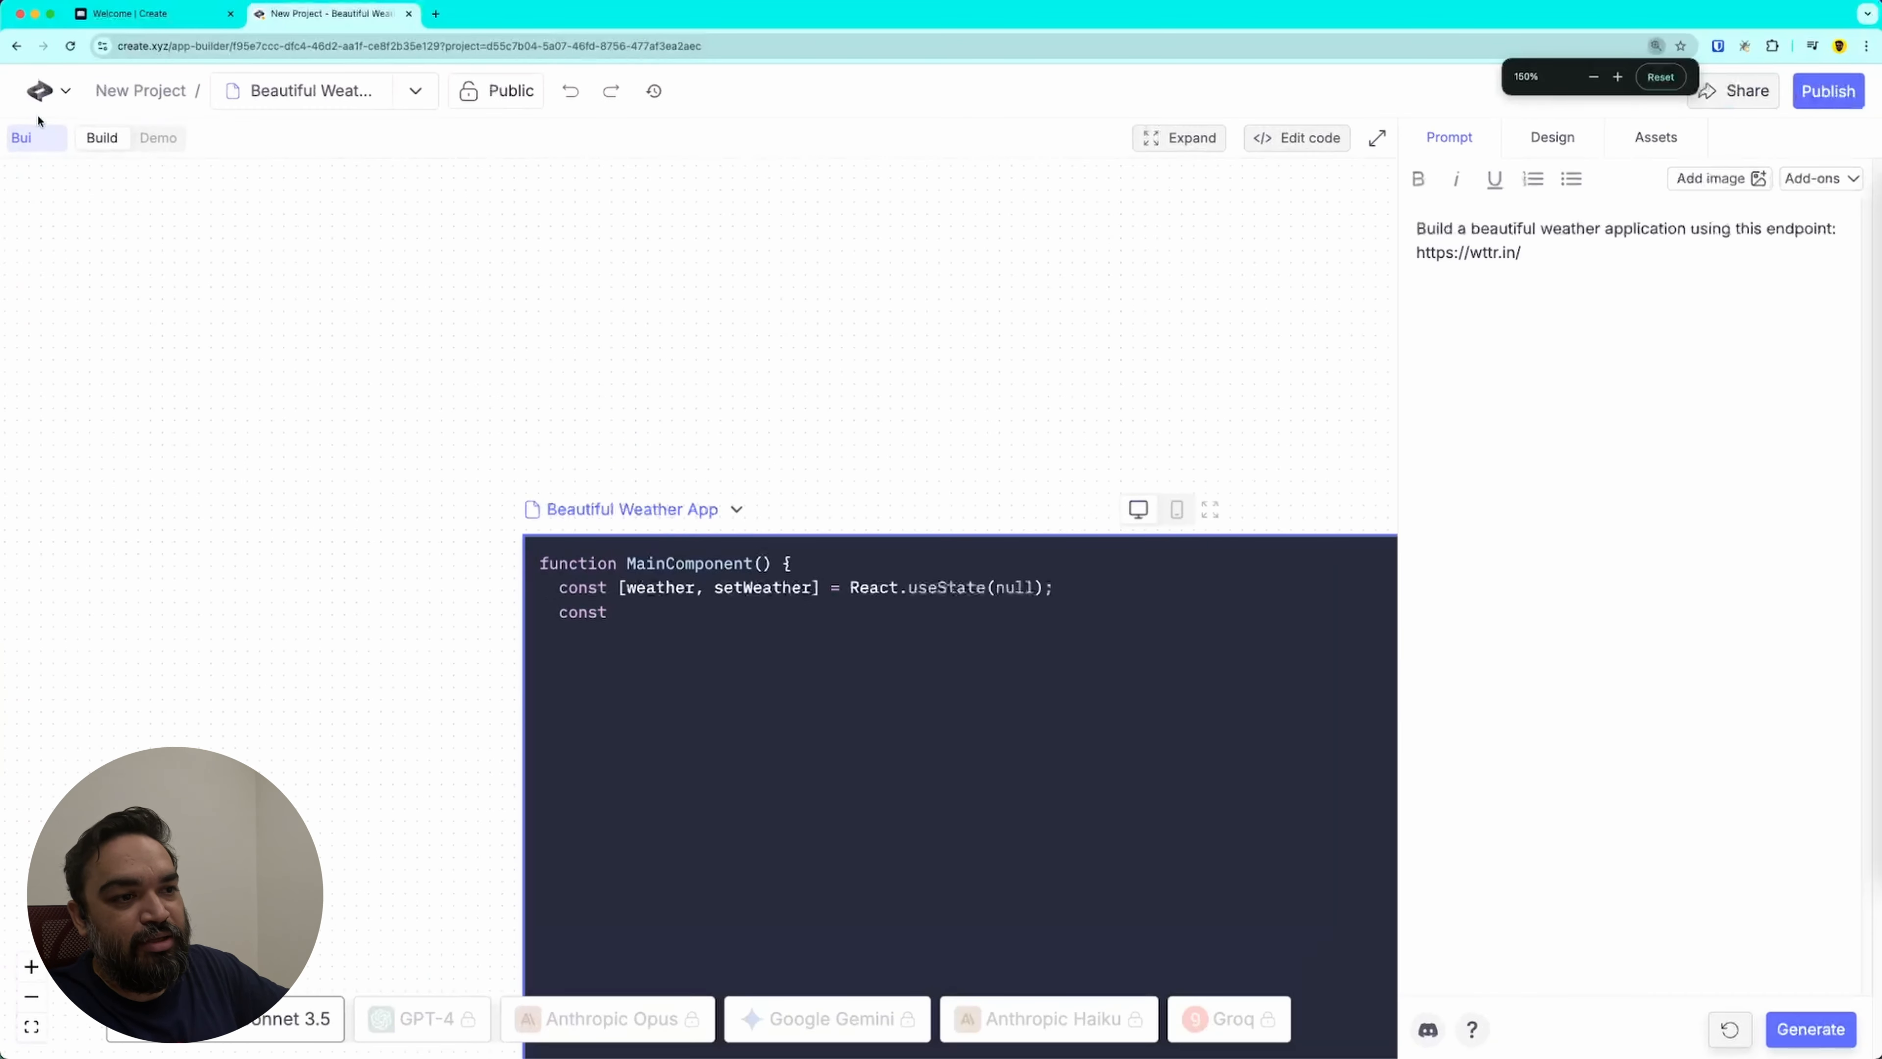
key(super+minus)
key(super+minus)
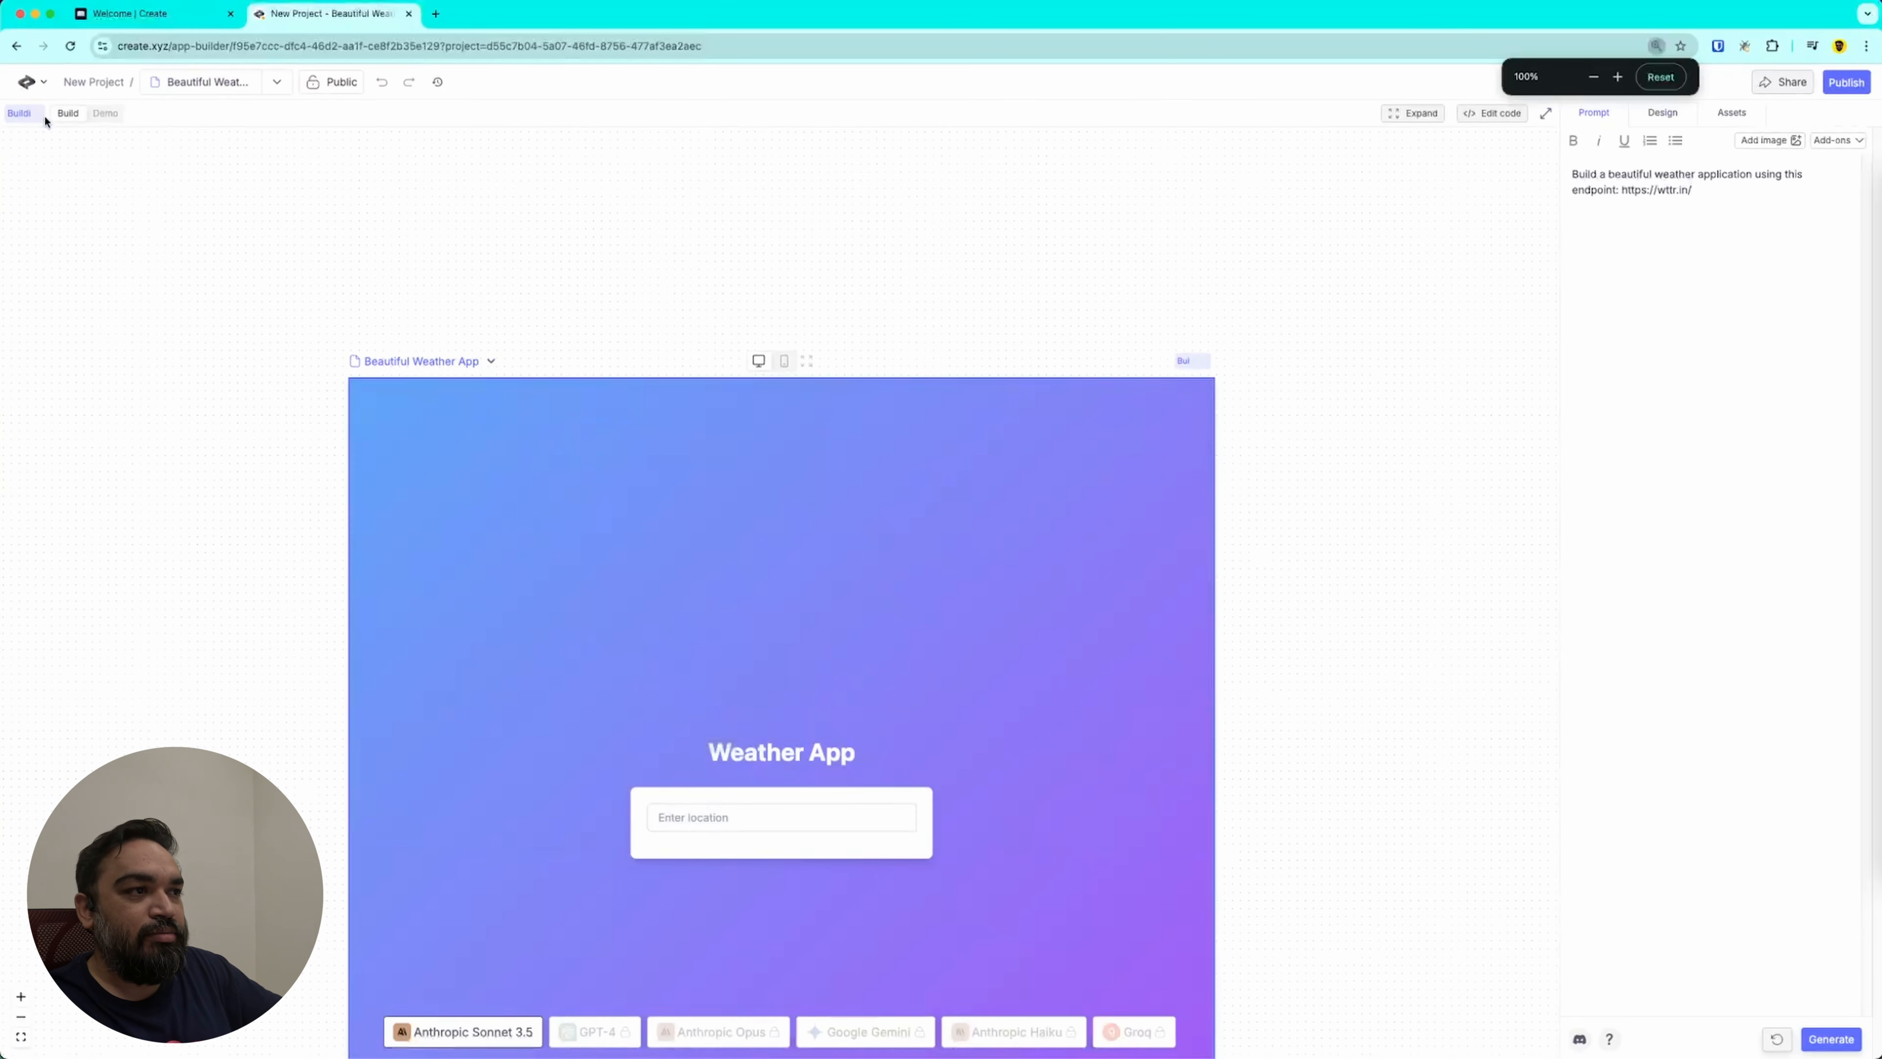
Step: Examine the full layout of the generated weather app page on the canvas
scroll(469, 463, down, 5)
scroll(468, 463, up, 5)
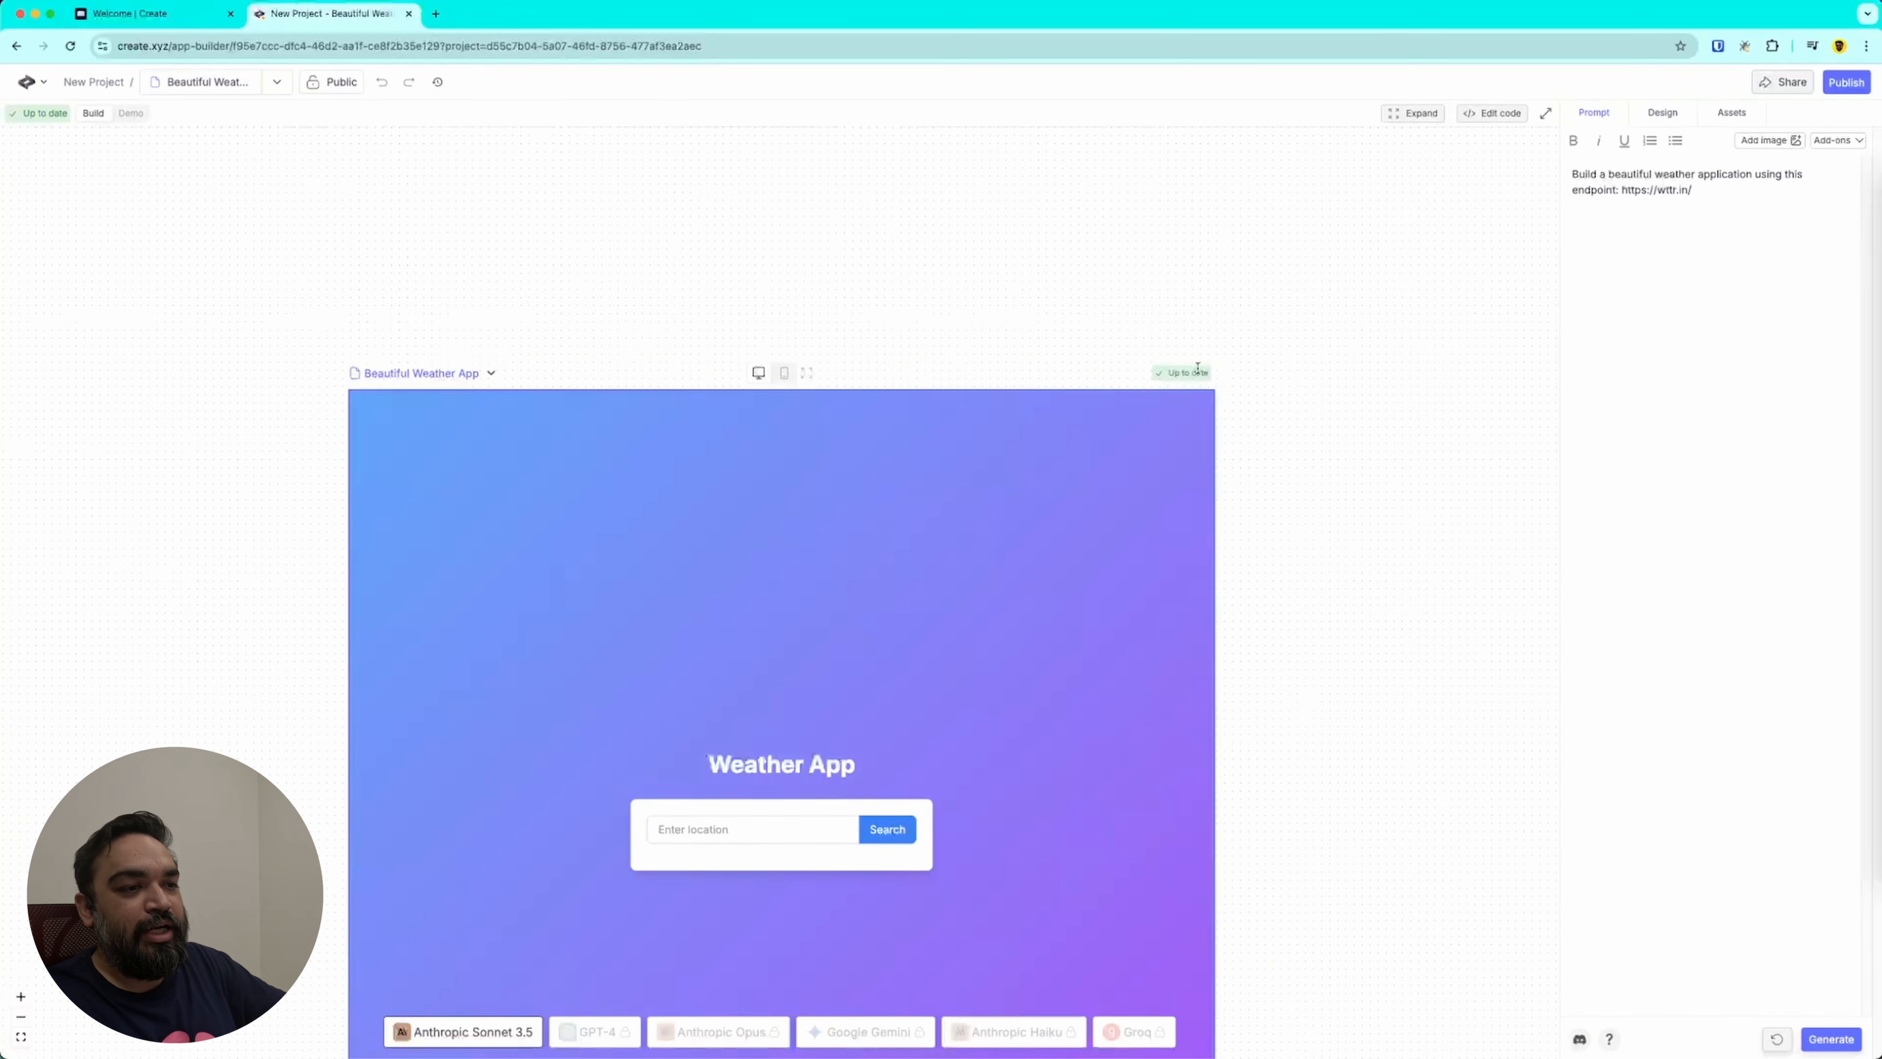
scroll(1199, 371, down, 4)
scroll(1192, 379, up, 1)
scroll(1189, 374, up, 4)
scroll(1193, 381, down, 3)
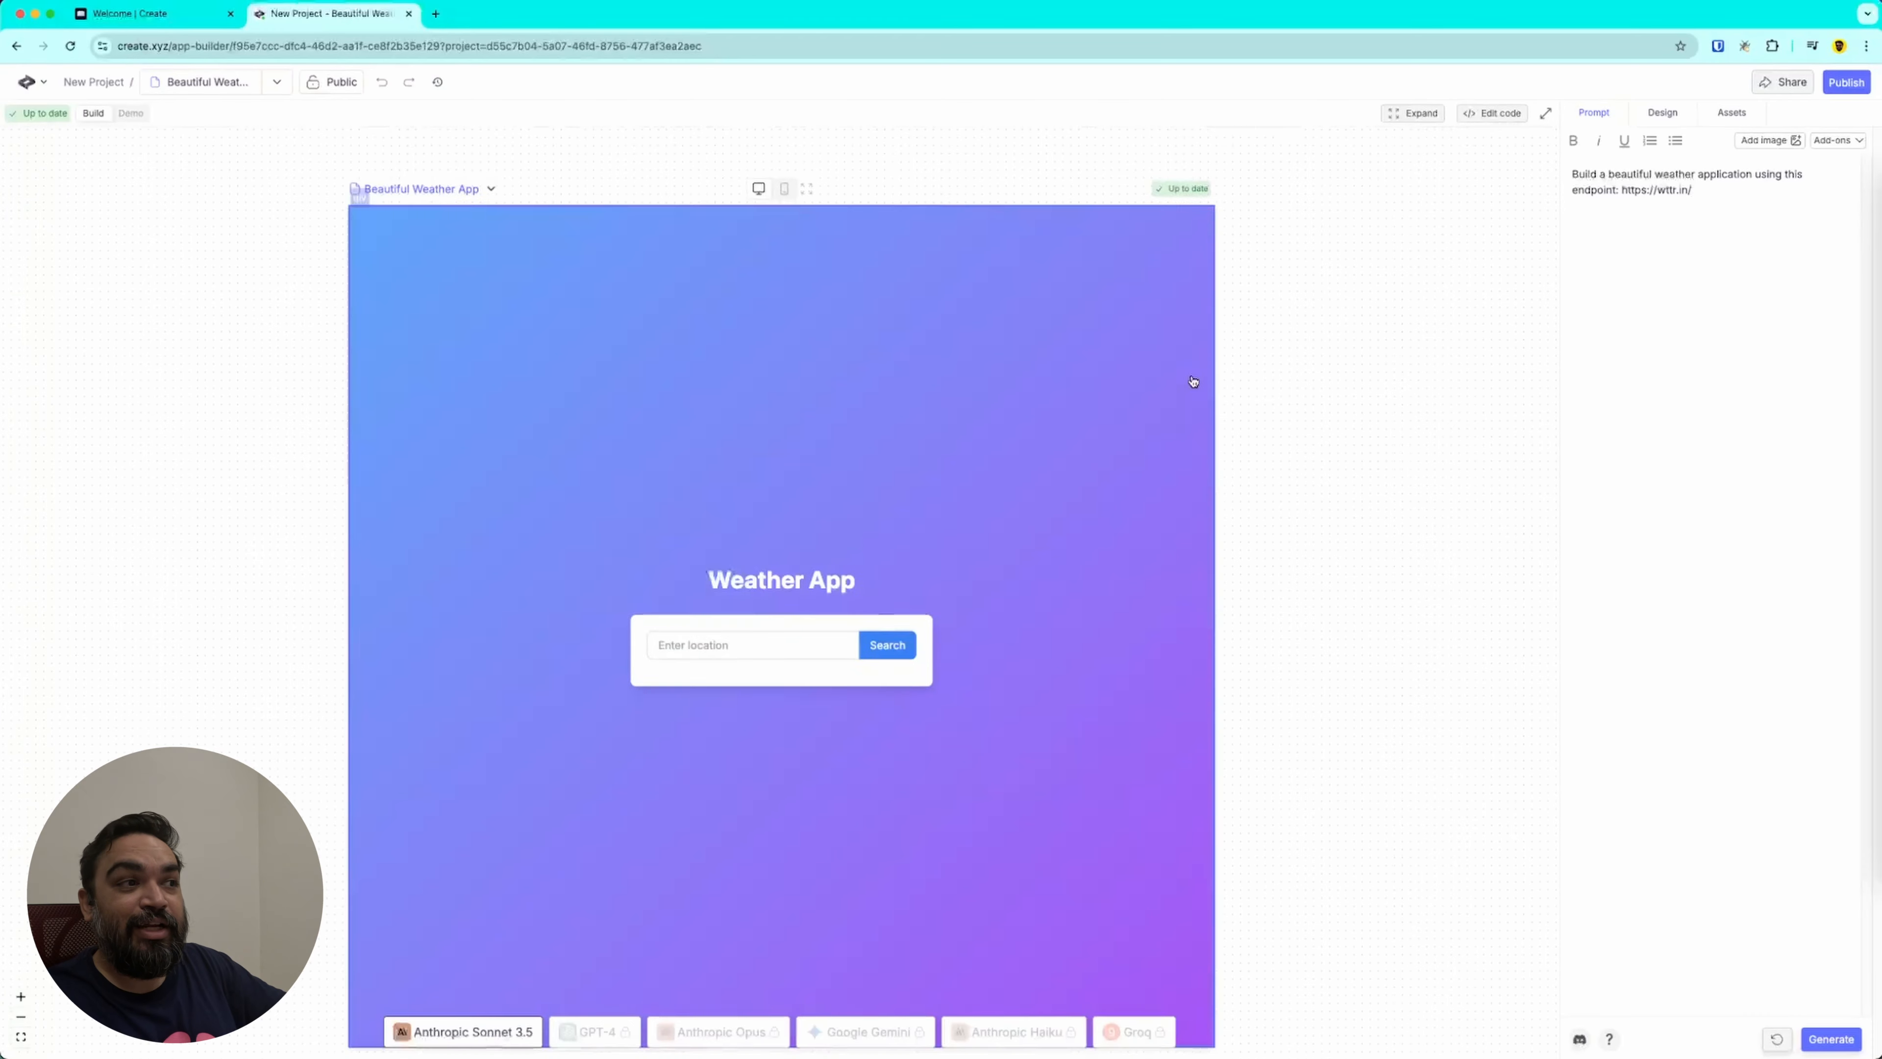
scroll(978, 660, up, 3)
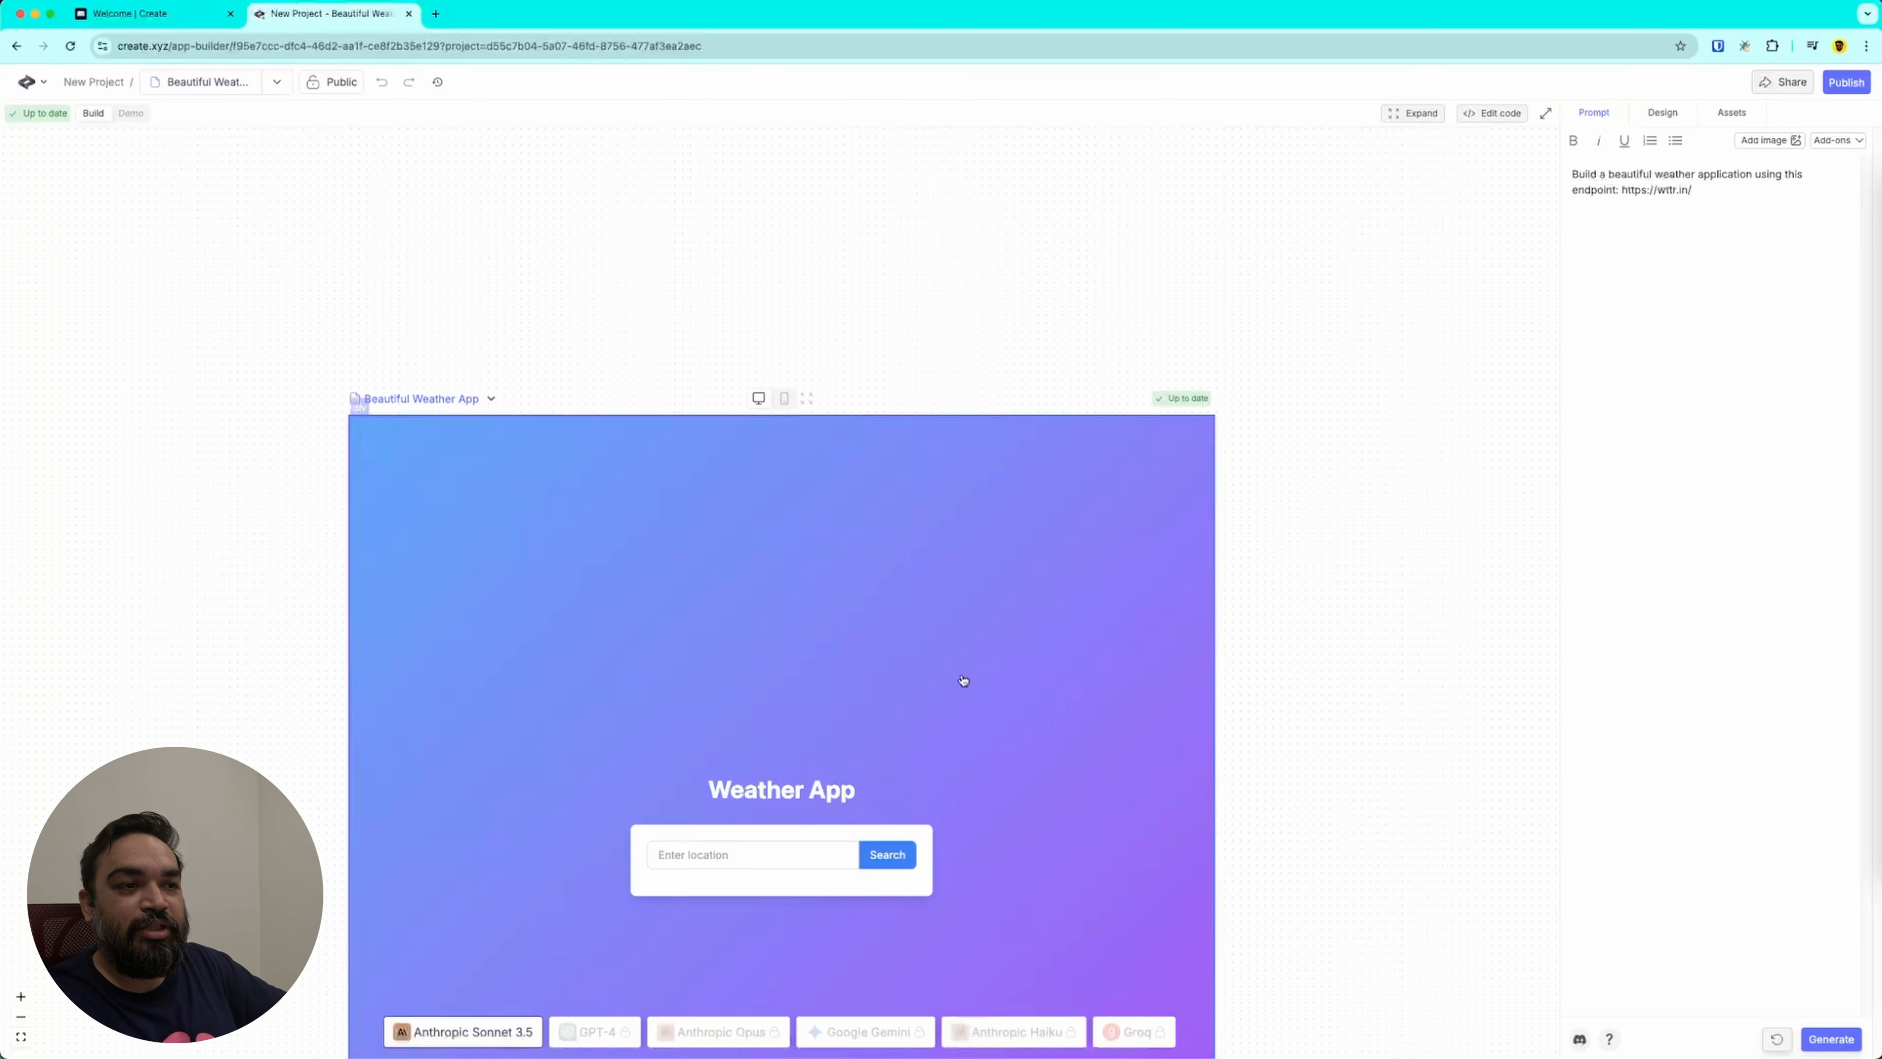
scroll(781, 421, down, 7)
scroll(799, 464, up, 1)
scroll(799, 464, up, 3)
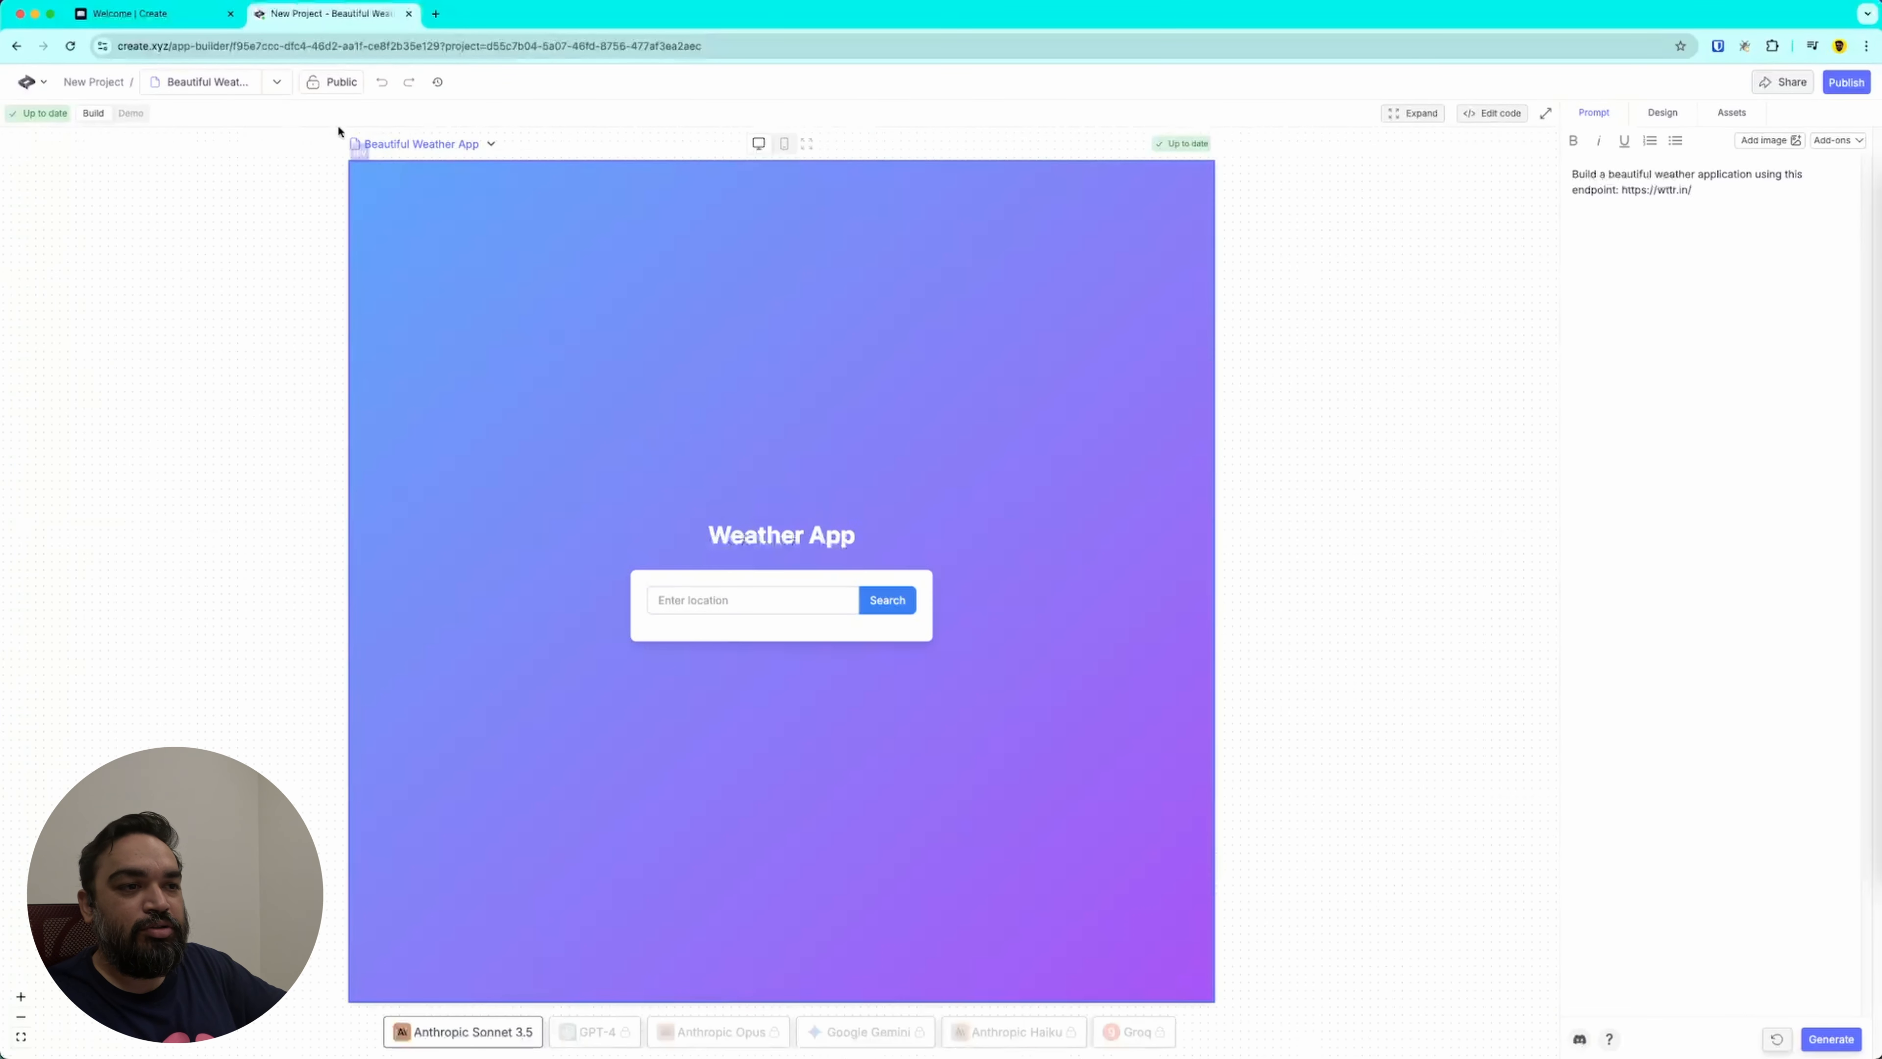
Step: Test the weather app in Demo mode by searching for the location New York
click(132, 113)
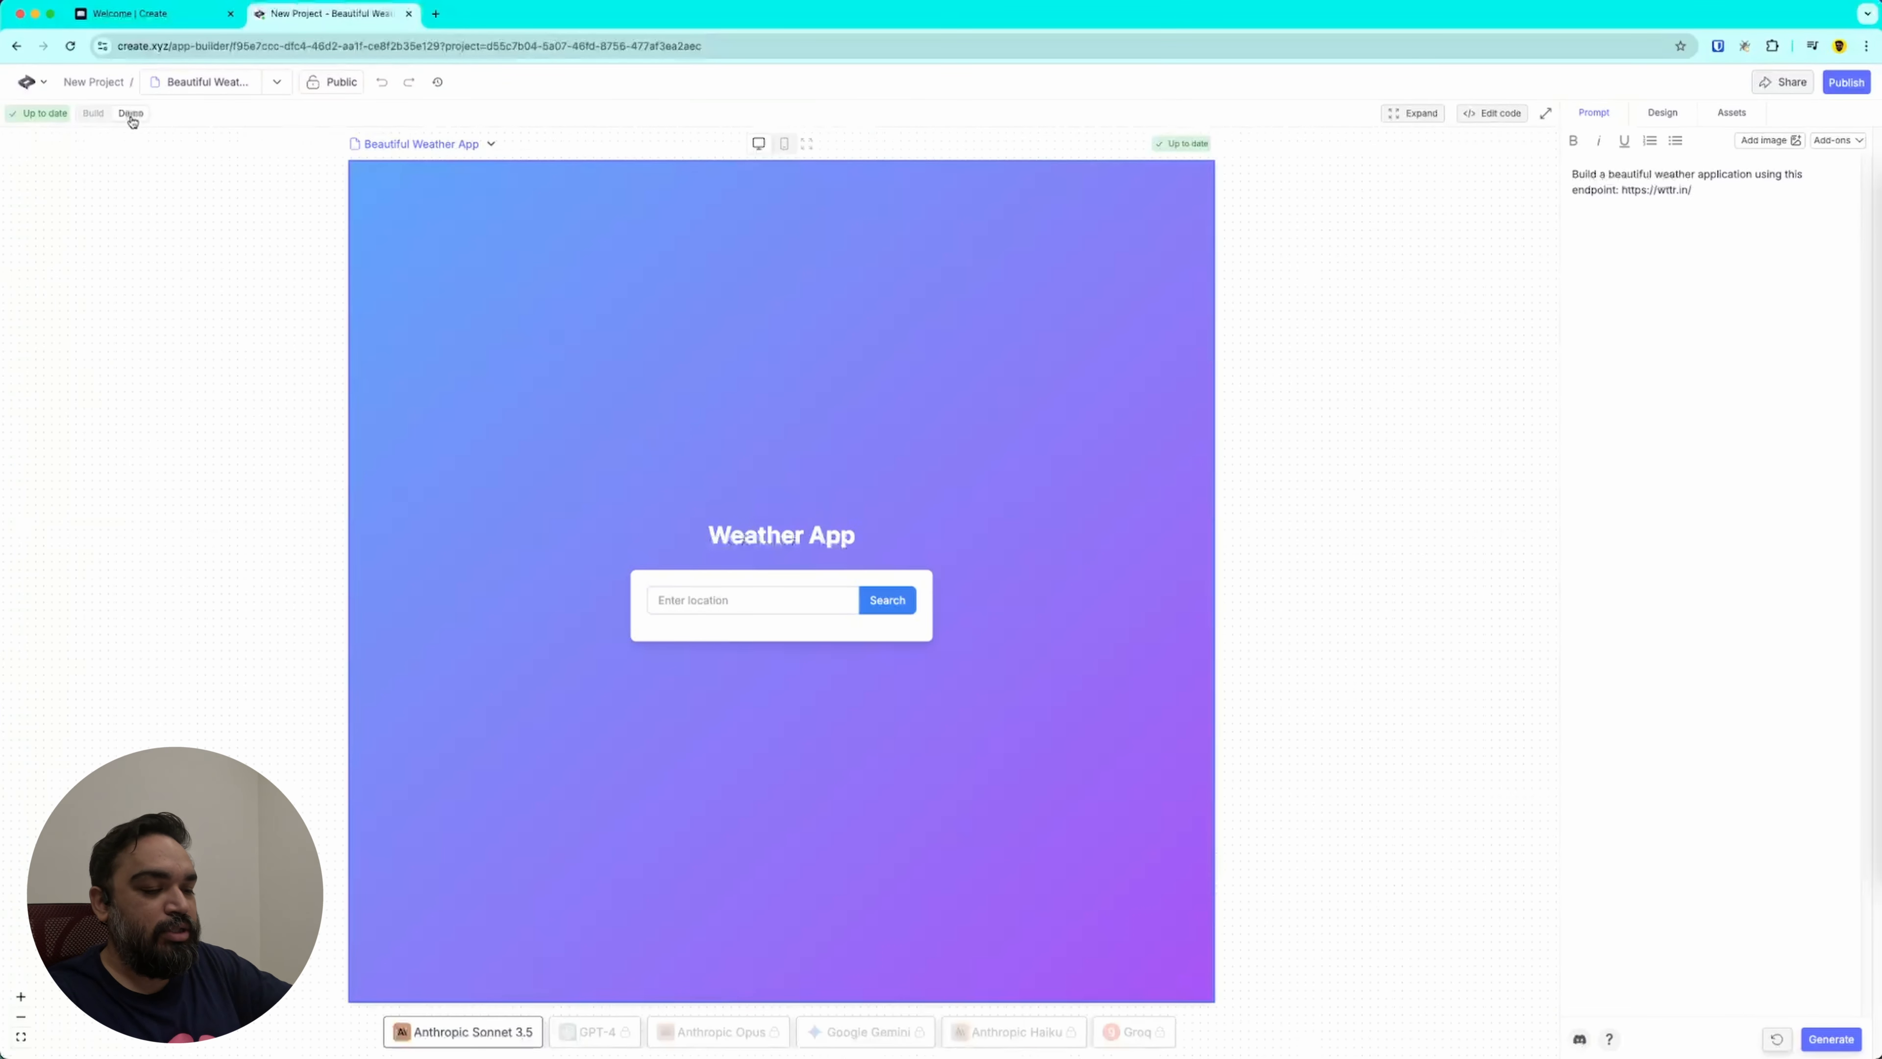
click(705, 602)
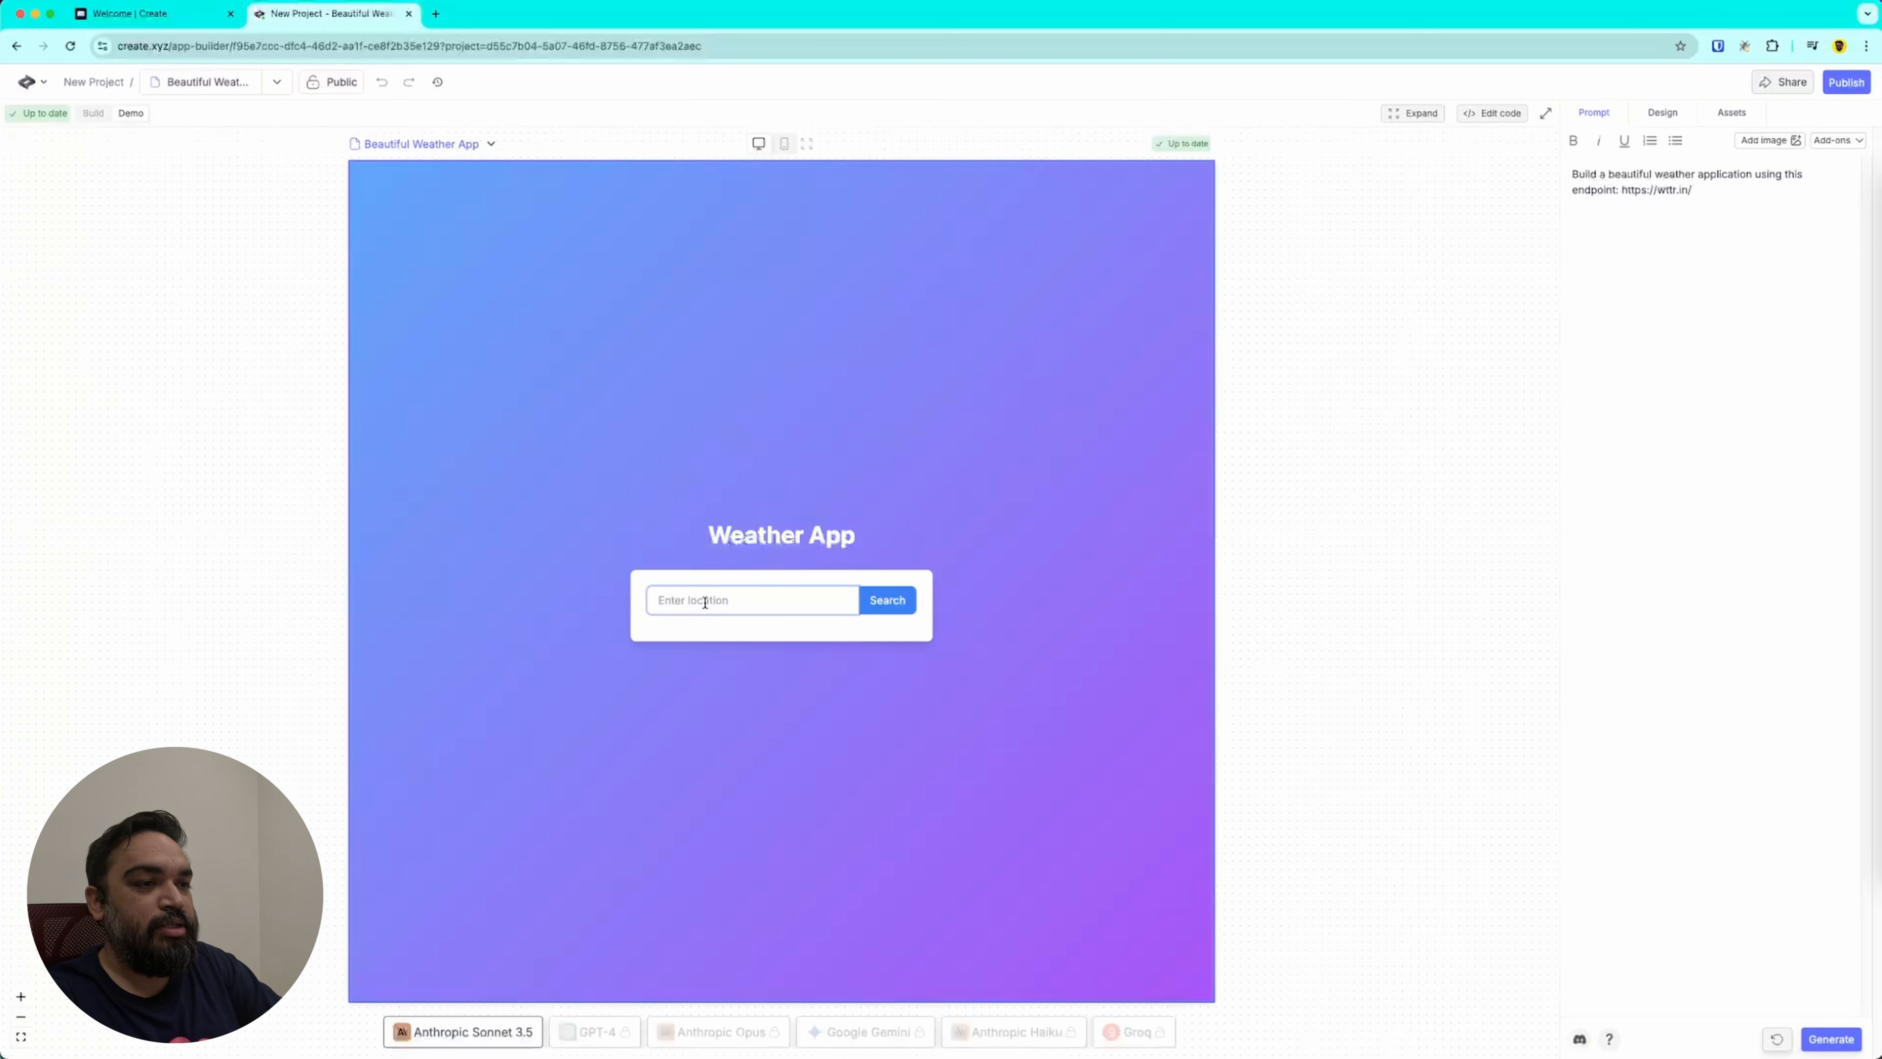
text(New Yotk)
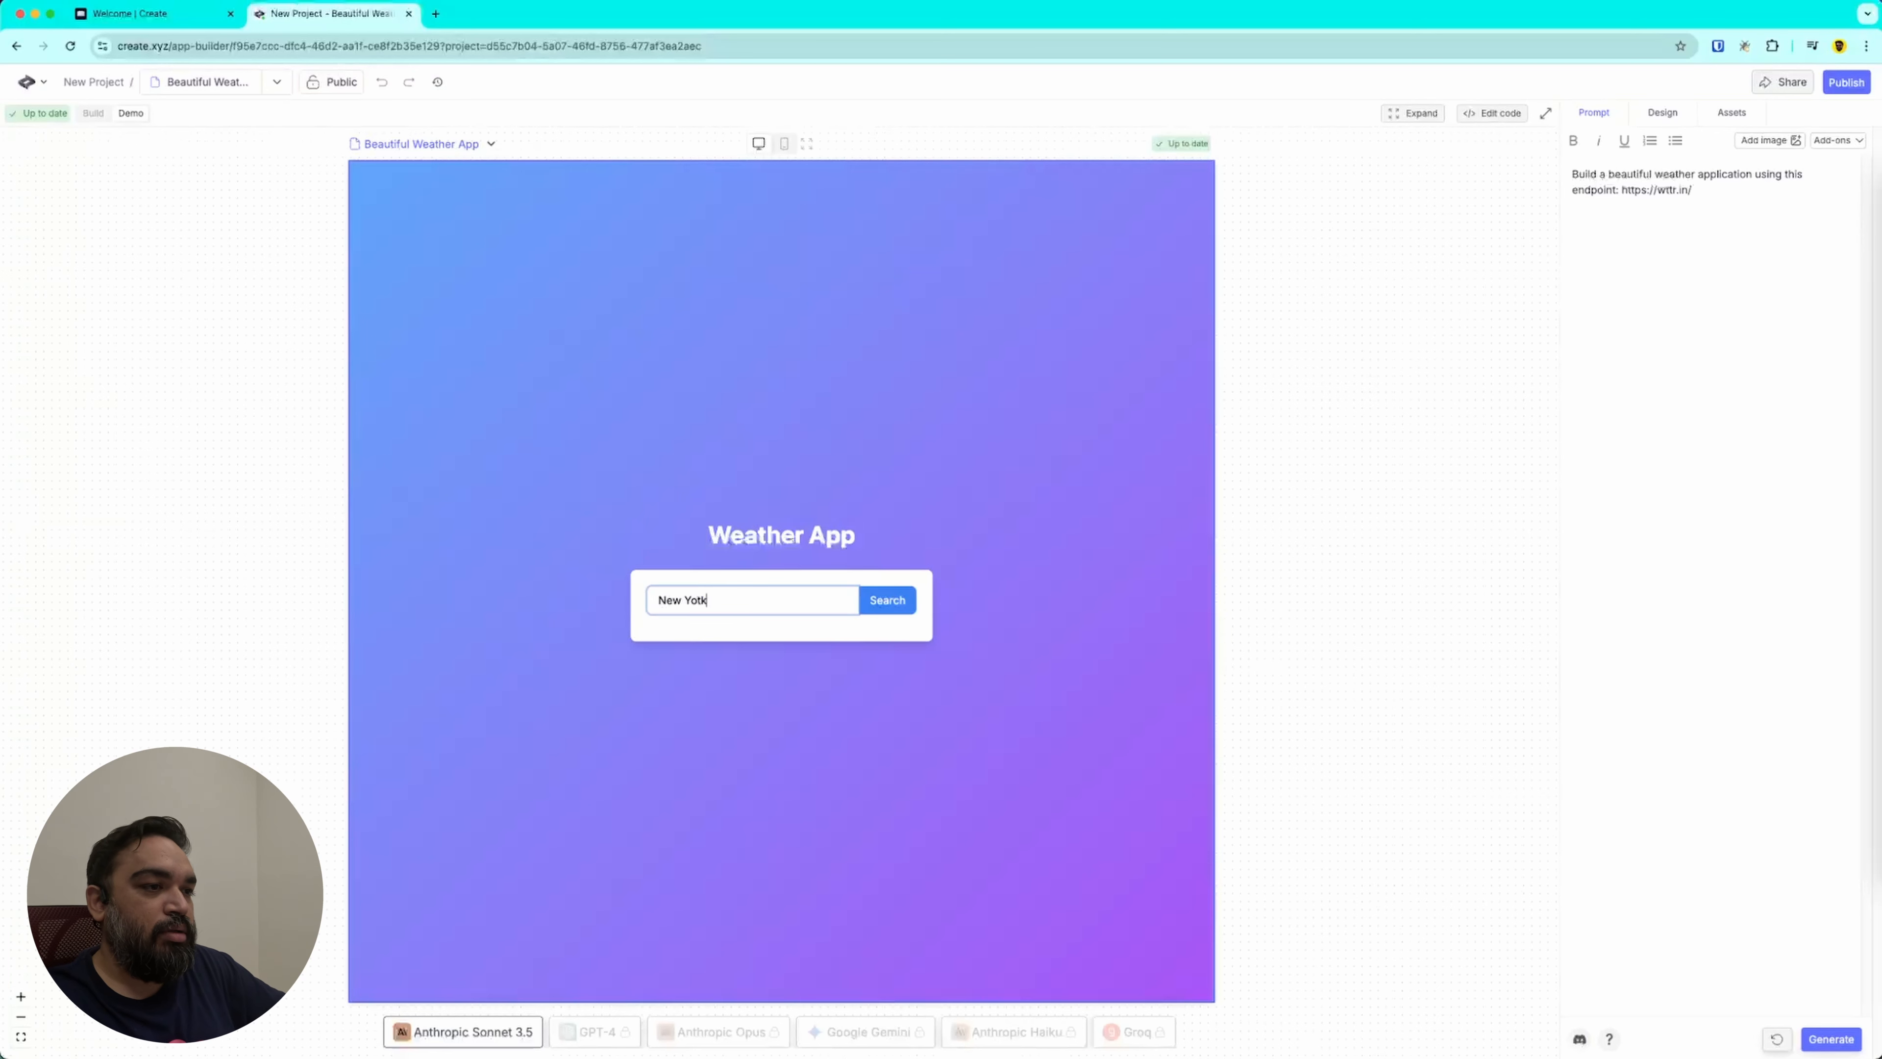
key(BackSpace)
key(BackSpace)
text(rk)
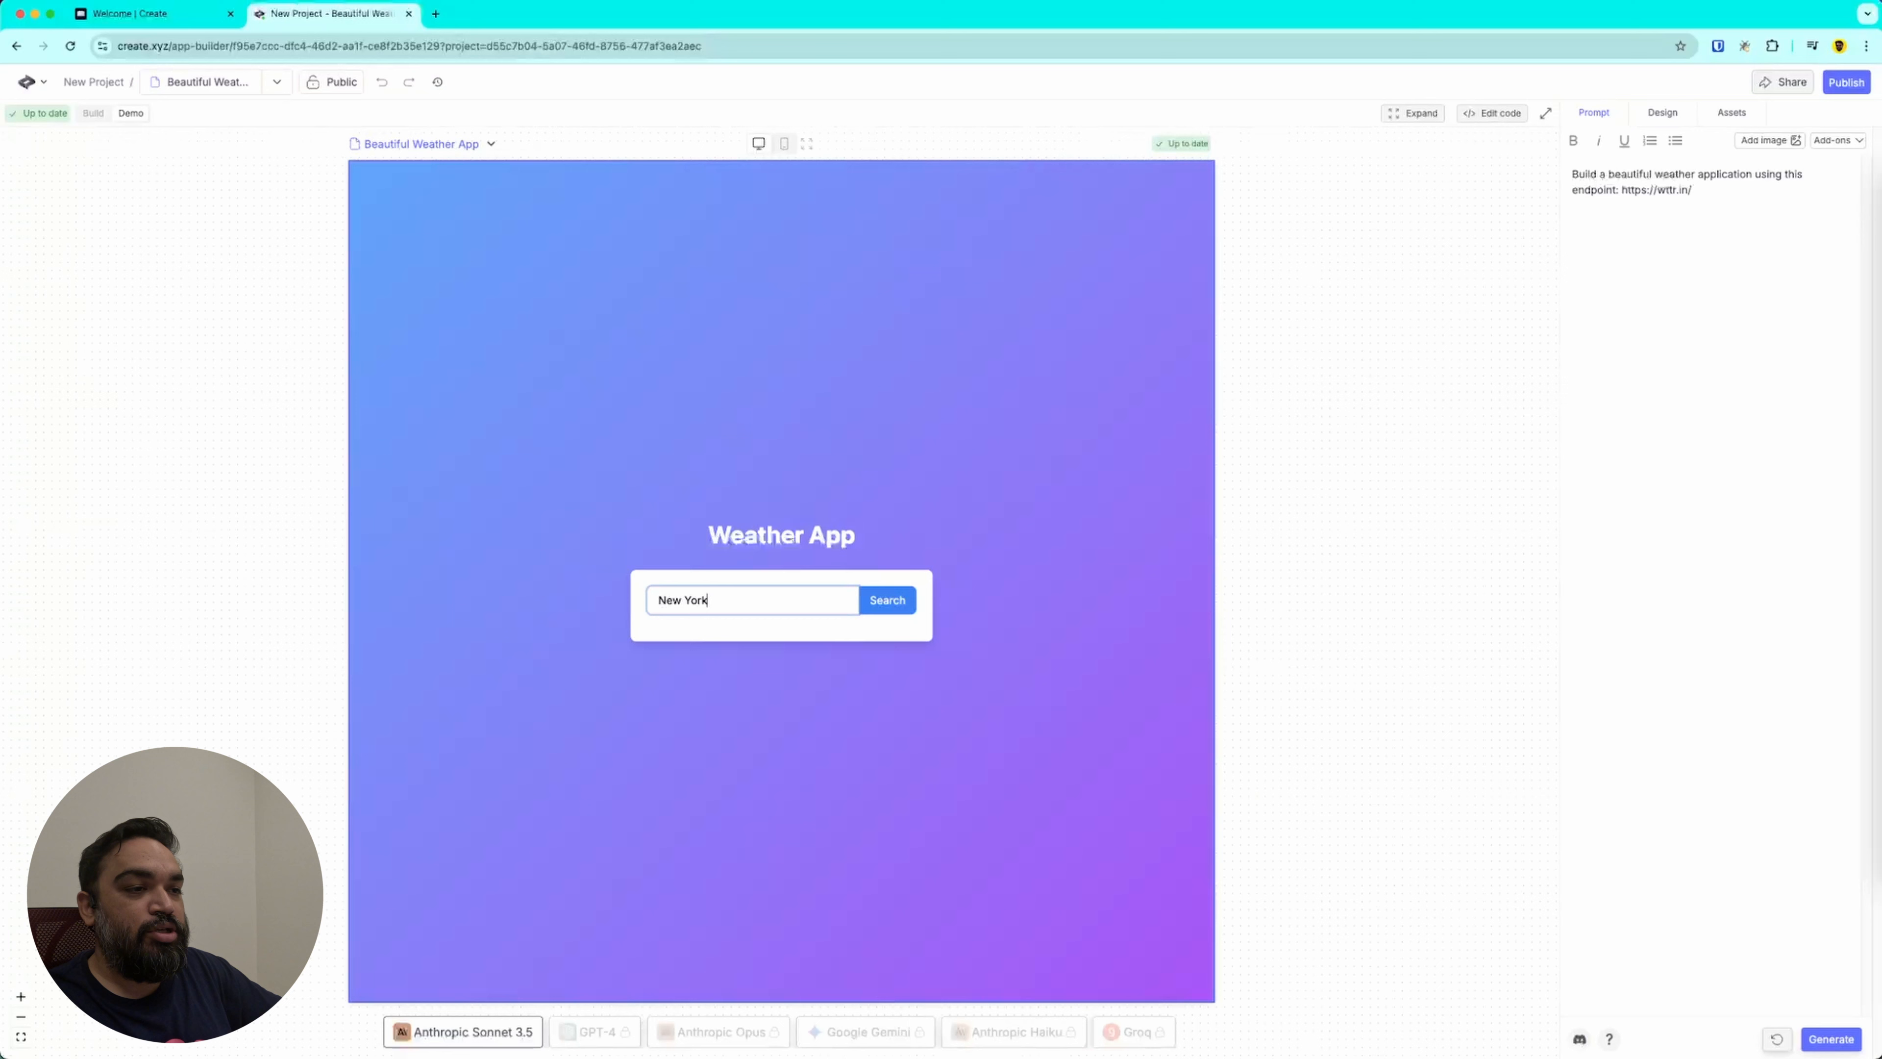
click(911, 602)
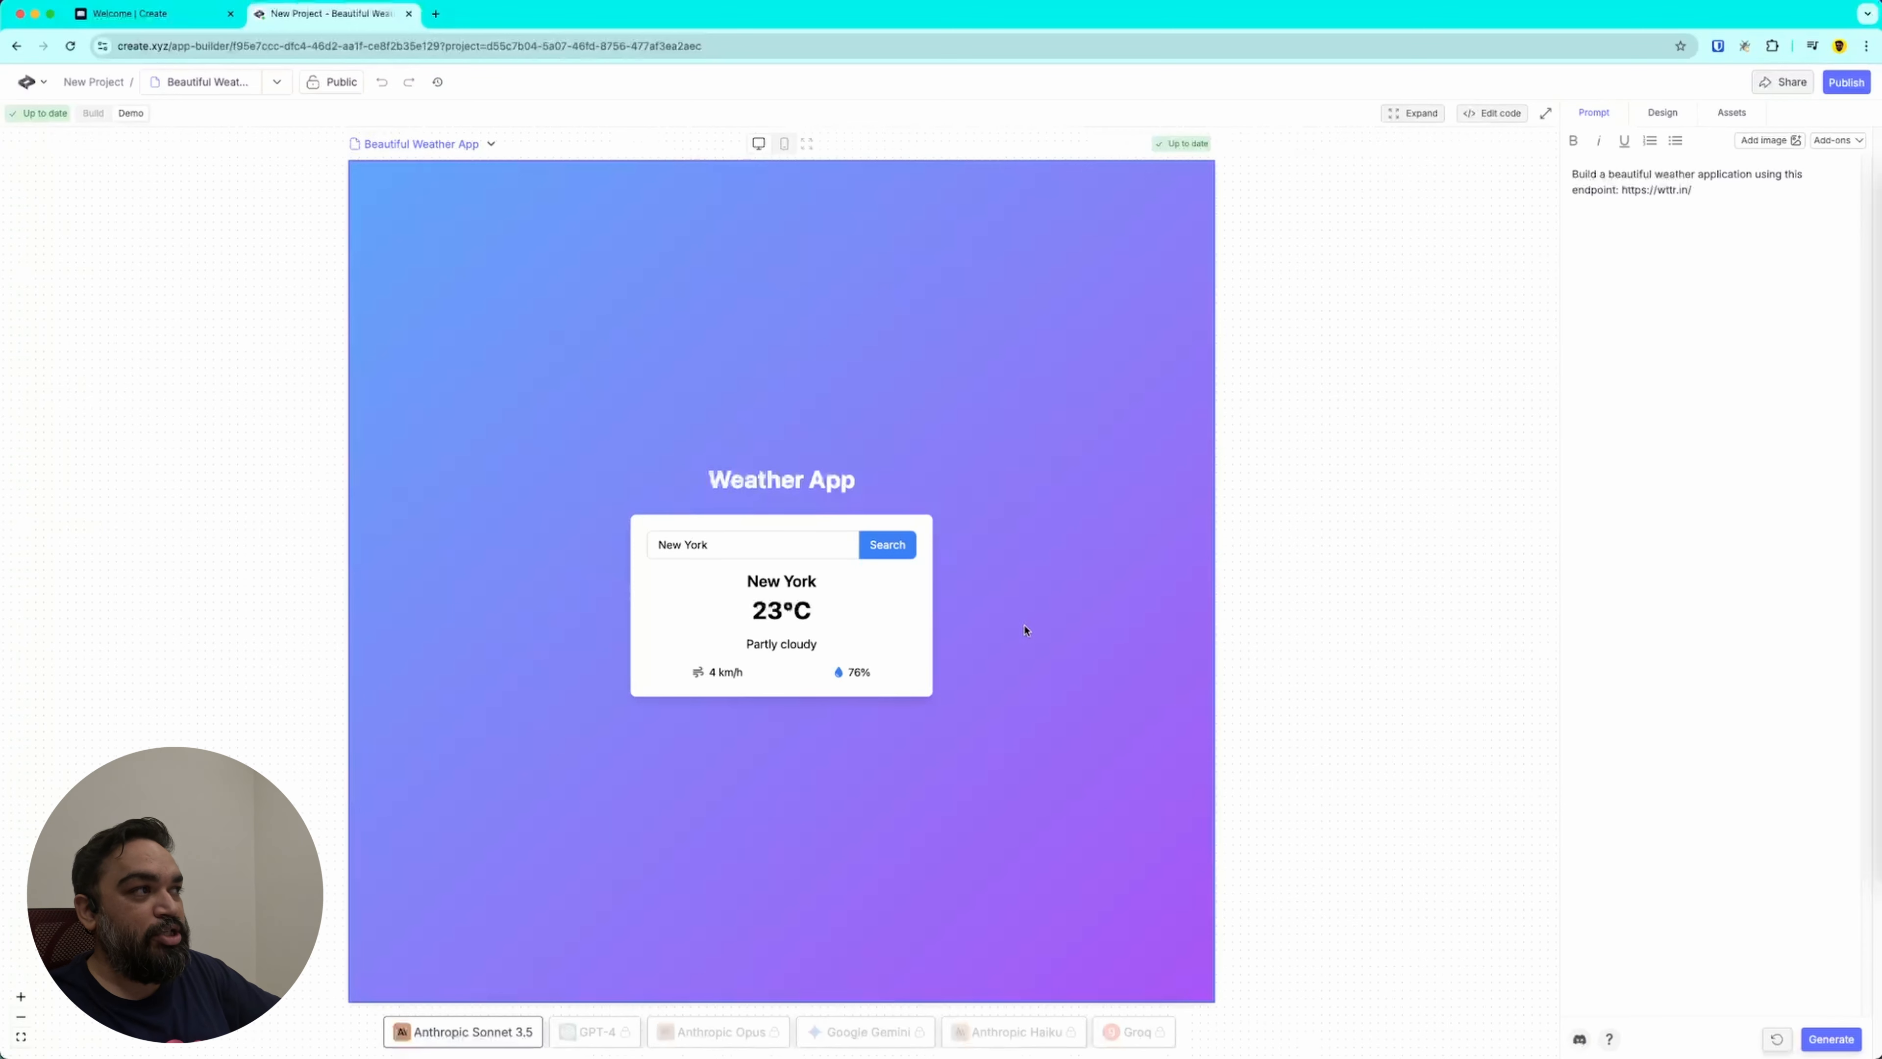
Step: Publish the app to the created.app domain under the name weatherr and open the live site
click(1845, 82)
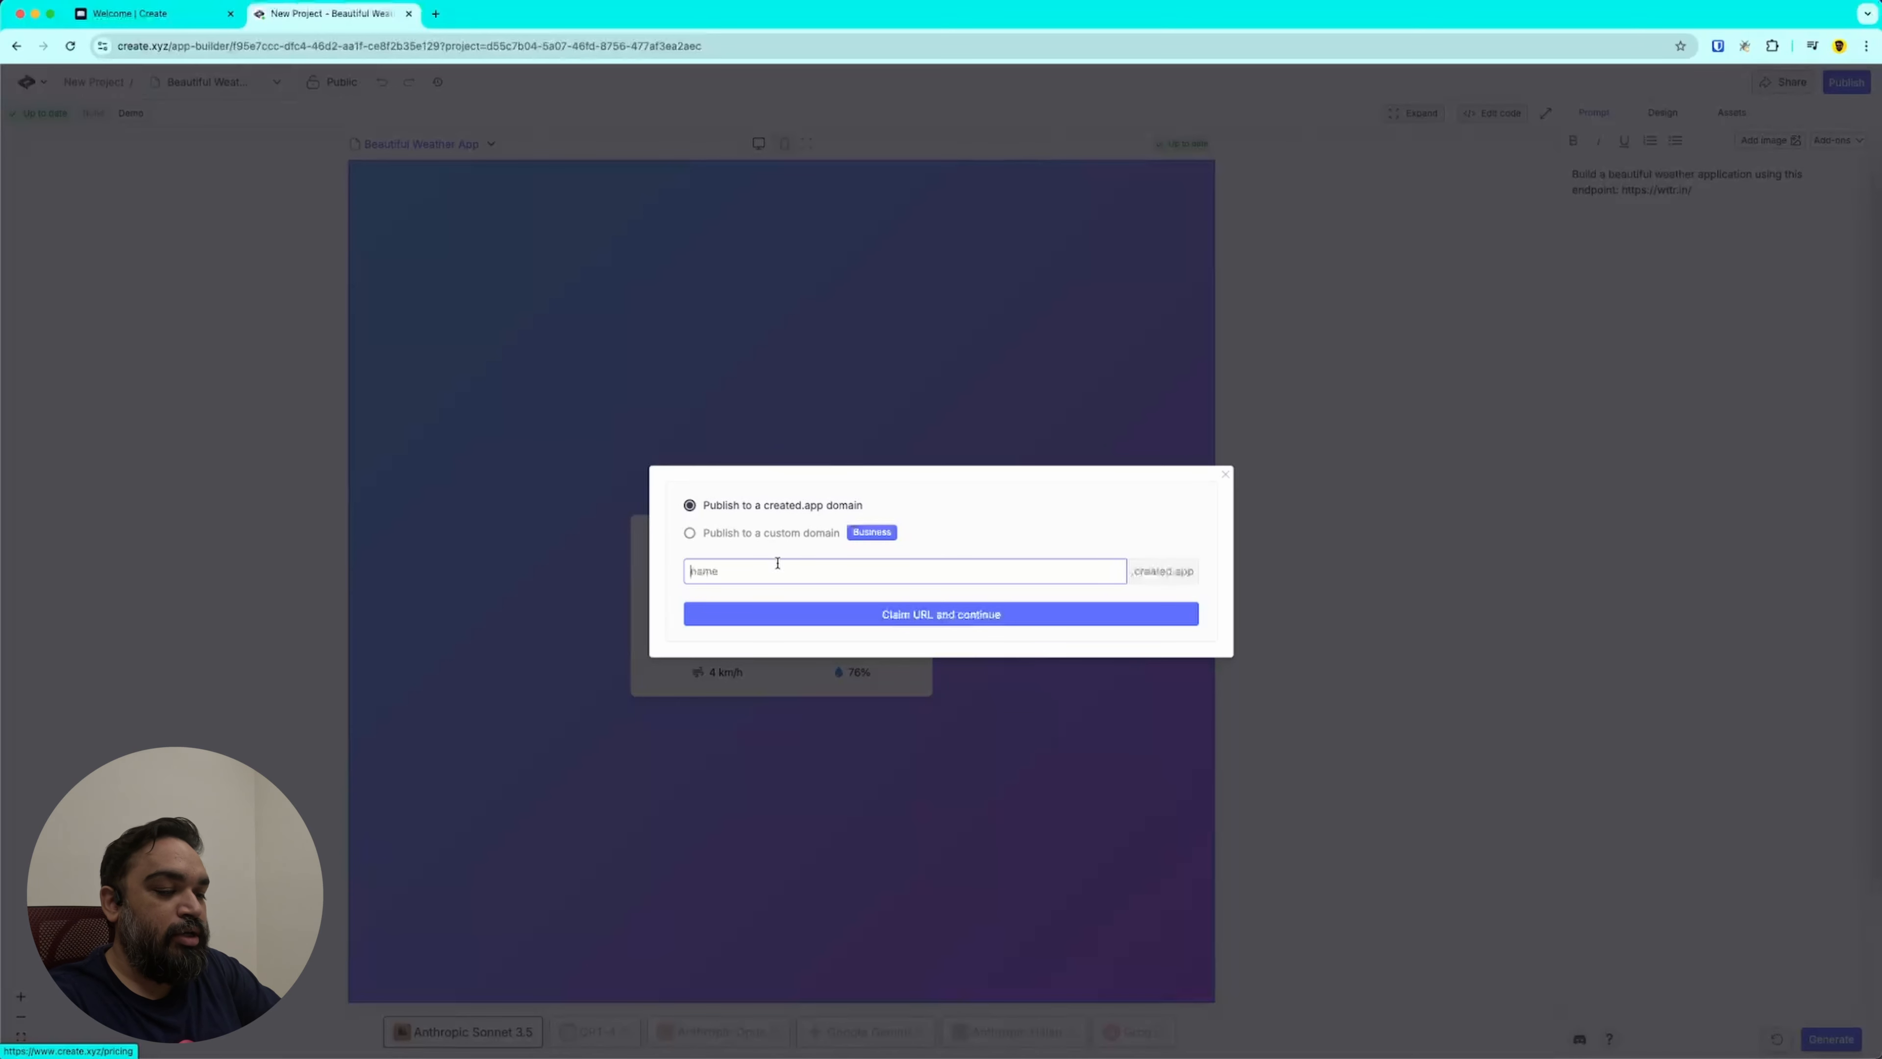
text(weath)
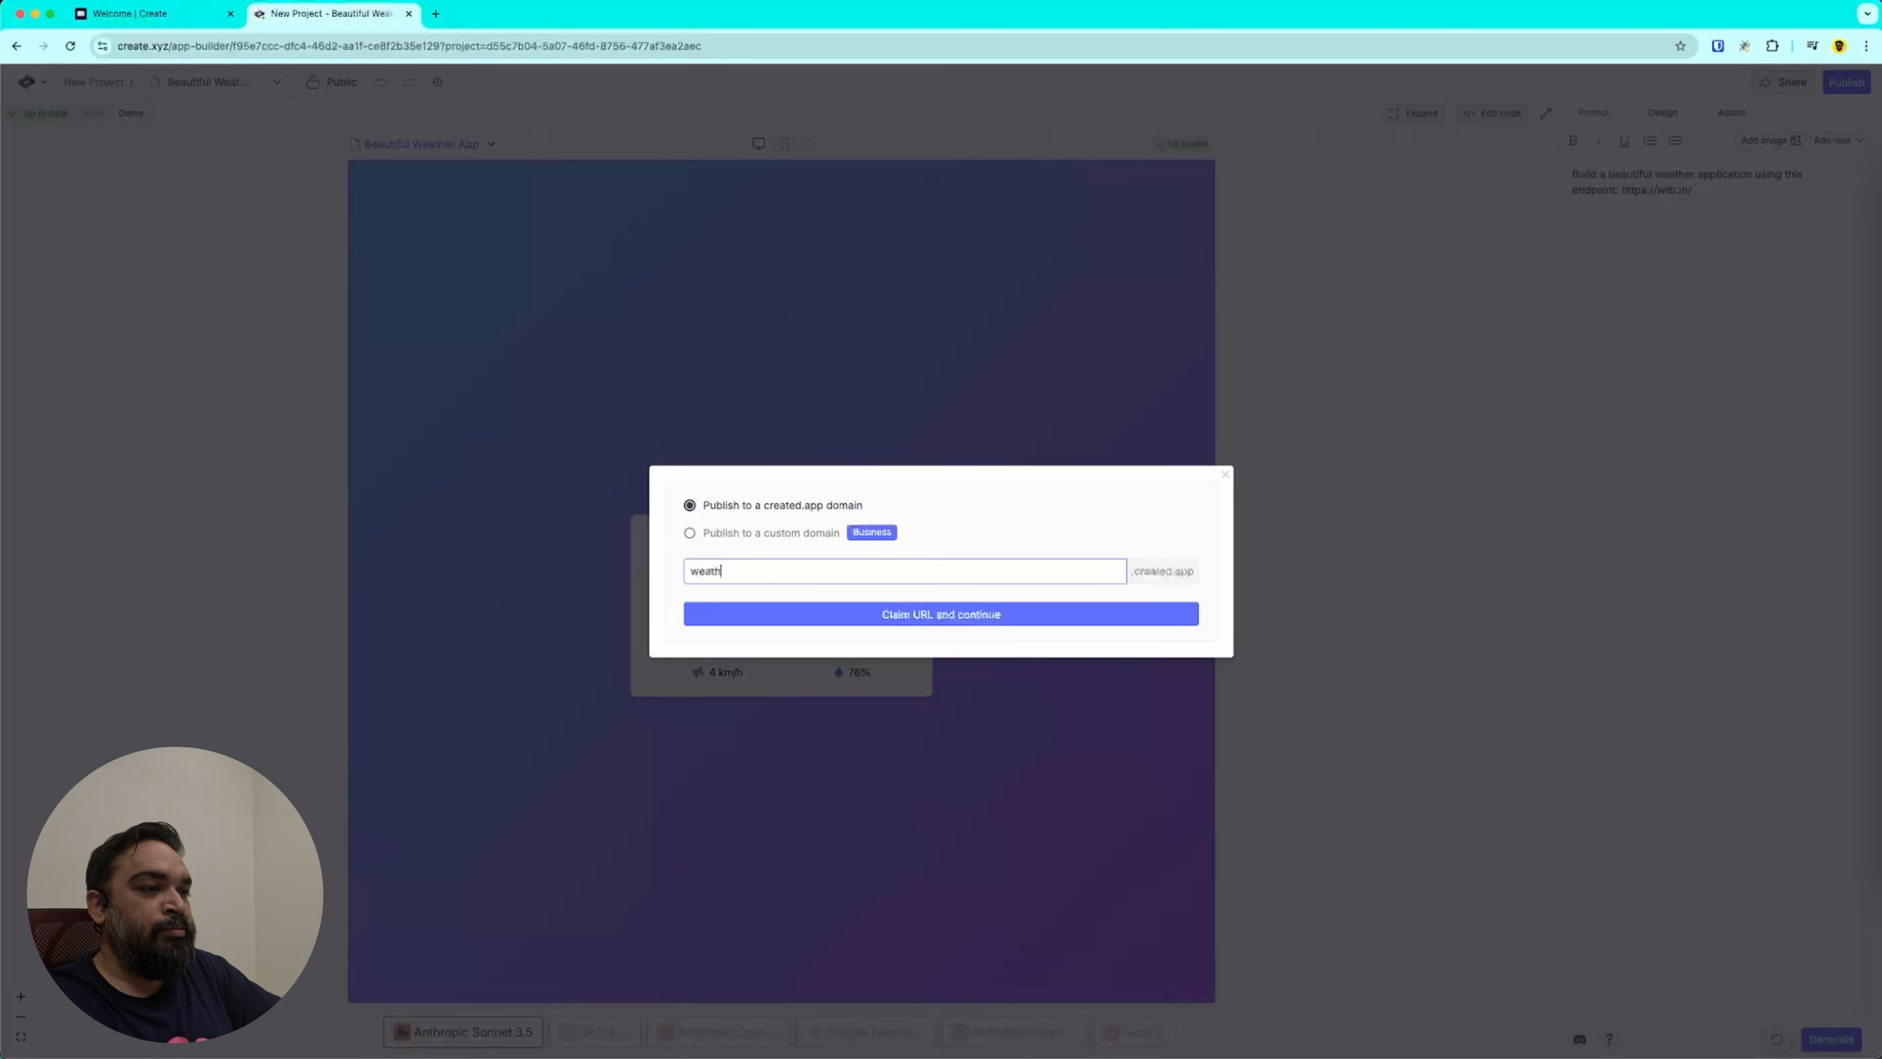
text(err)
click(881, 615)
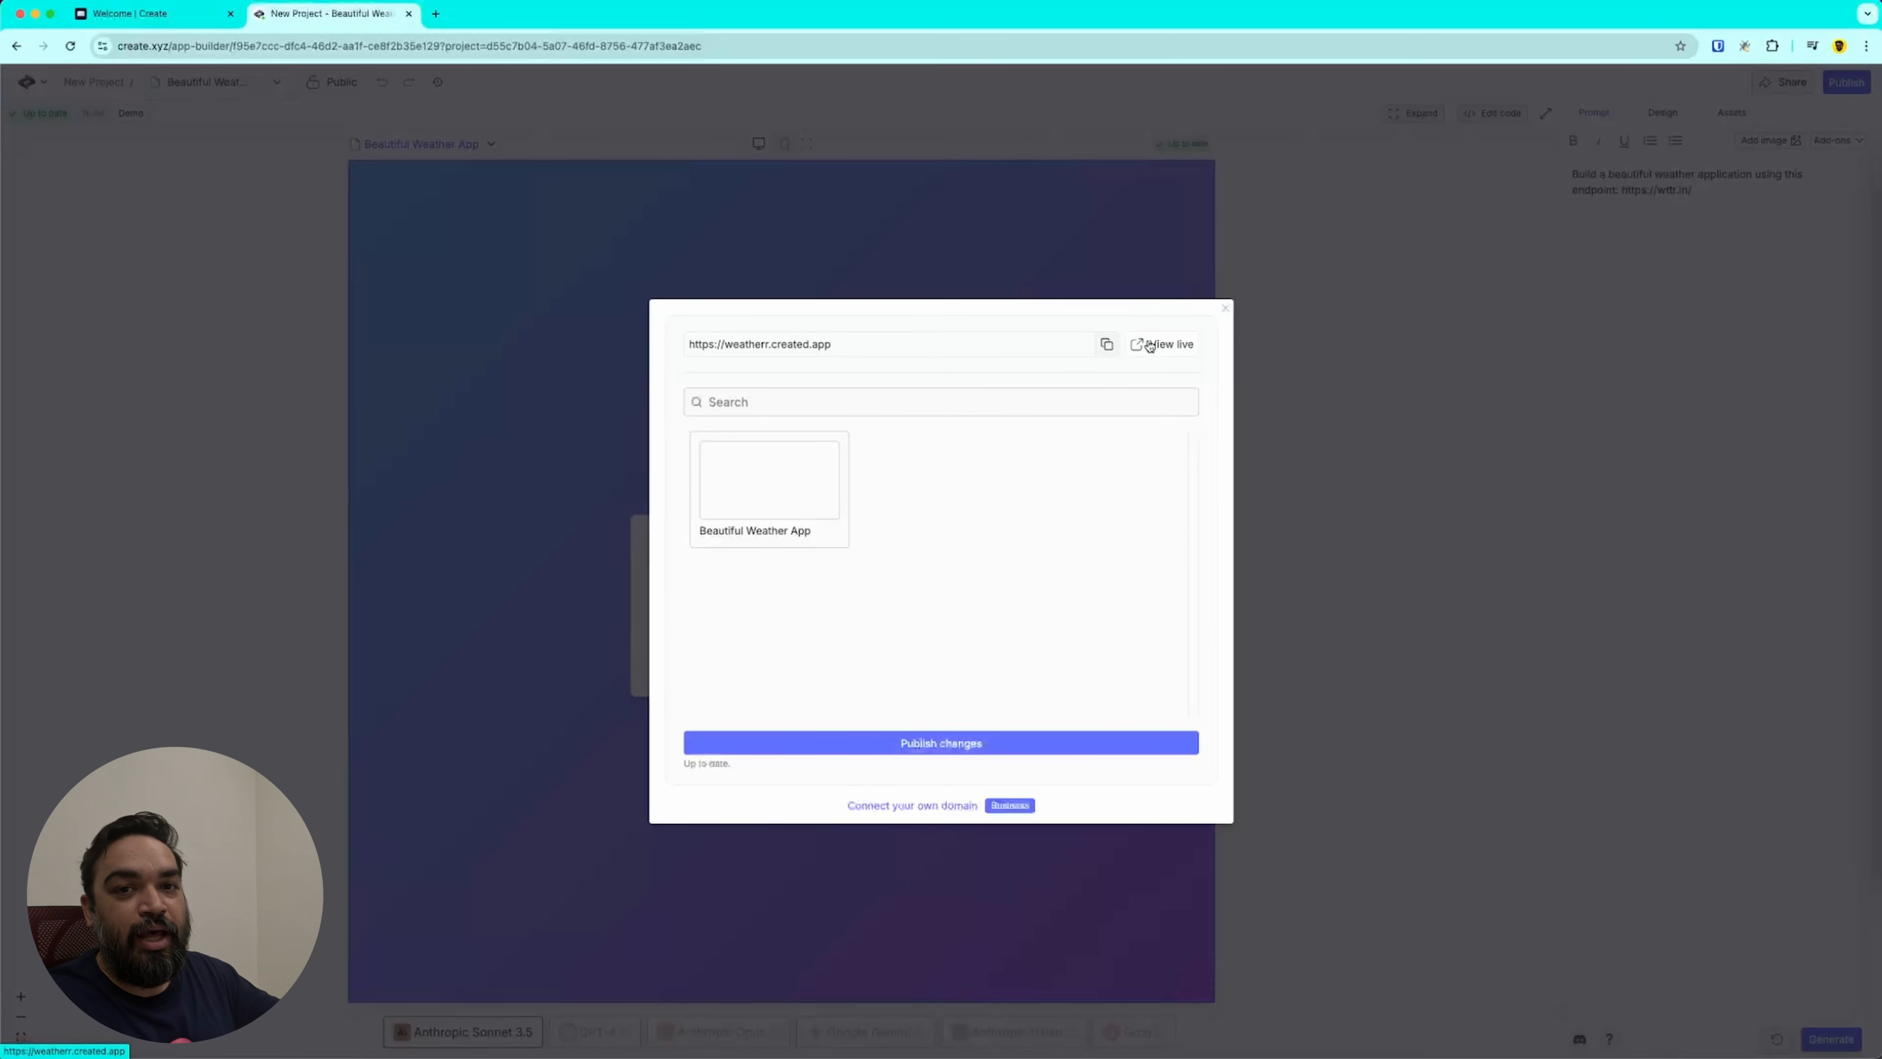
click(1150, 346)
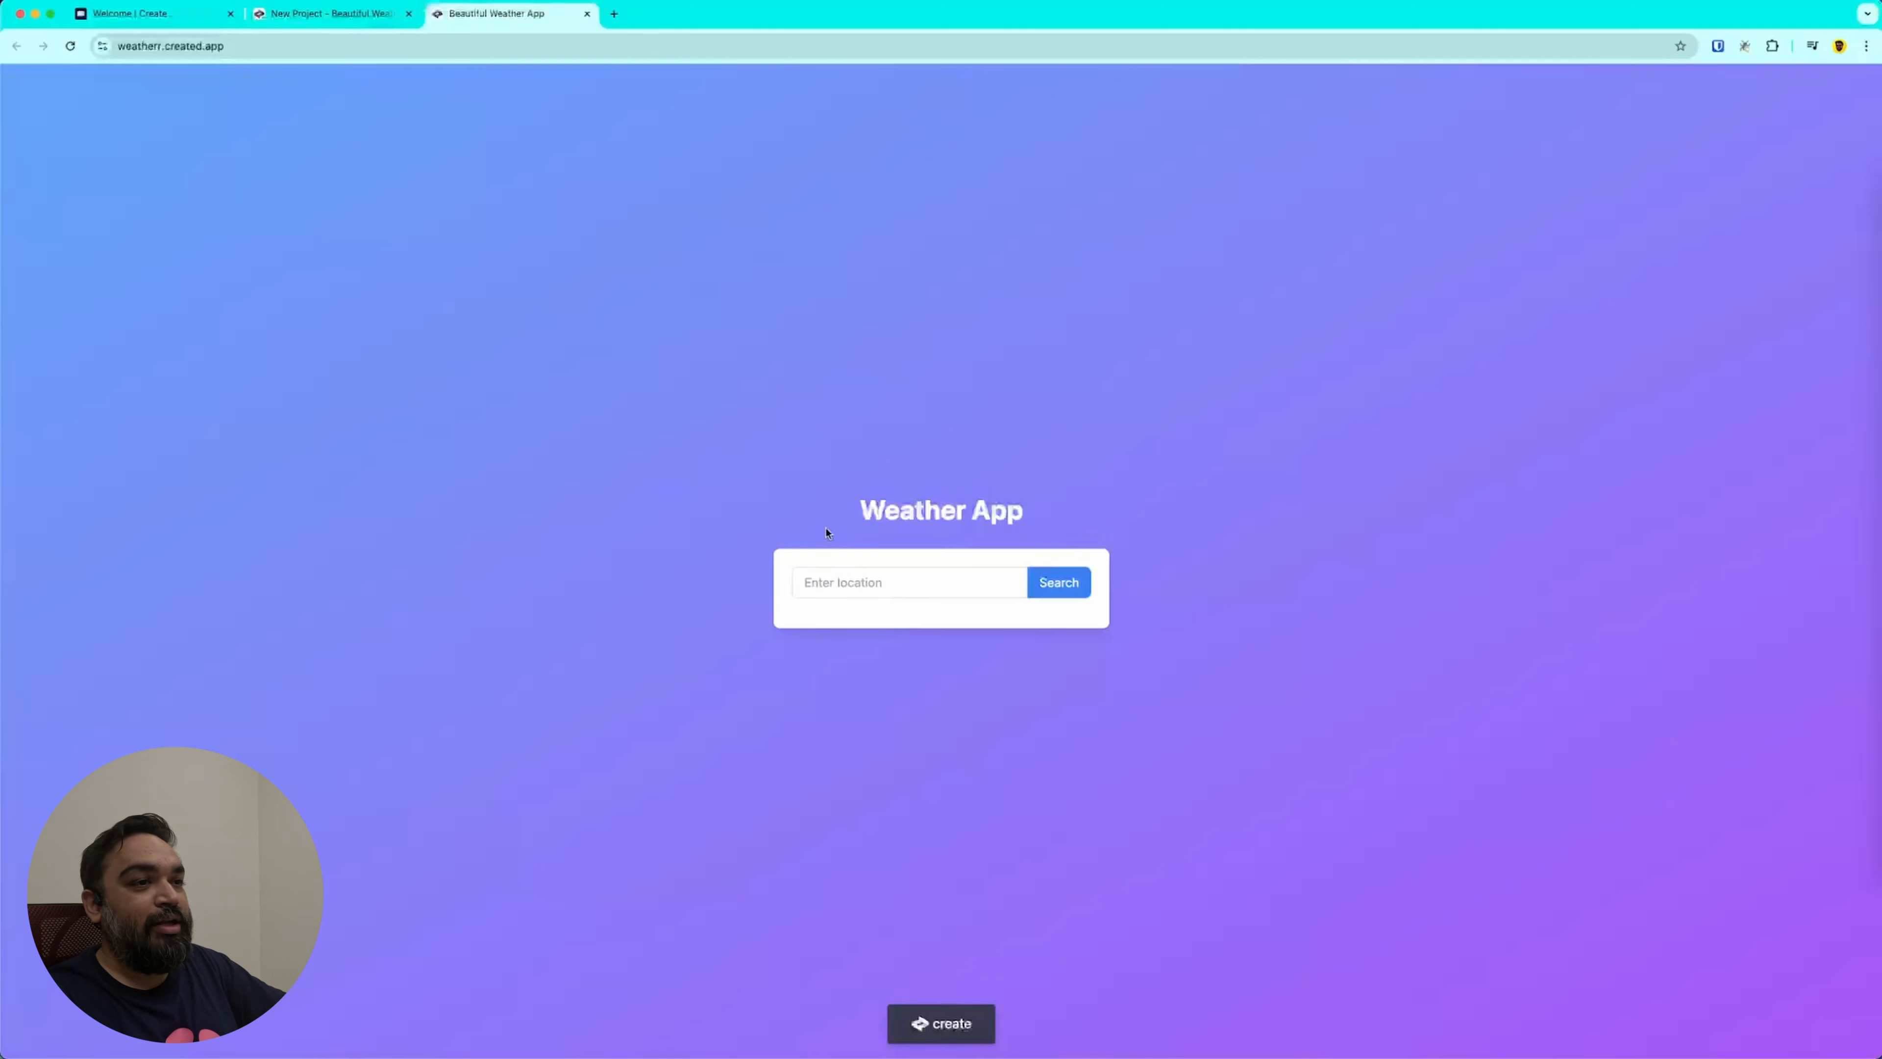
Step: Extend the builder prompt to request an aesthetic, simple design, detailed information on clicking a city's widget, and up to 5 cities, and regenerate the app
click(326, 14)
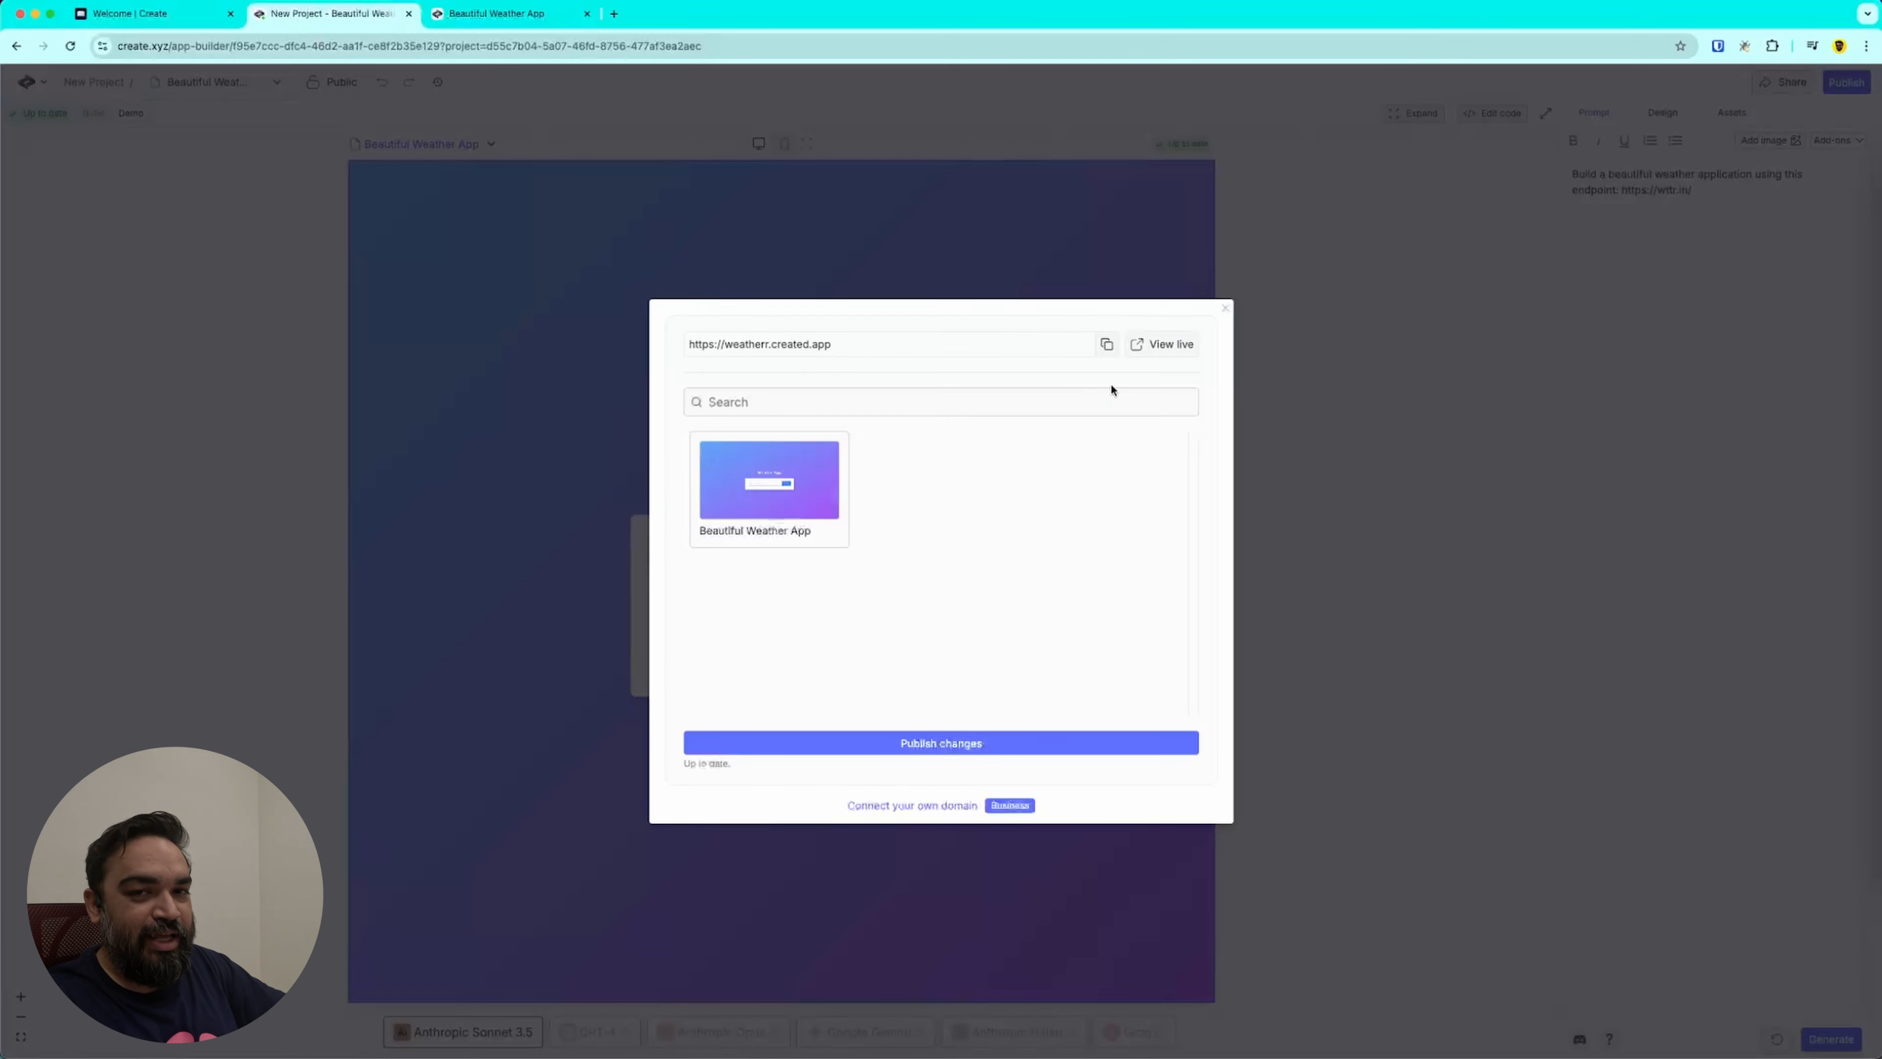
click(1224, 309)
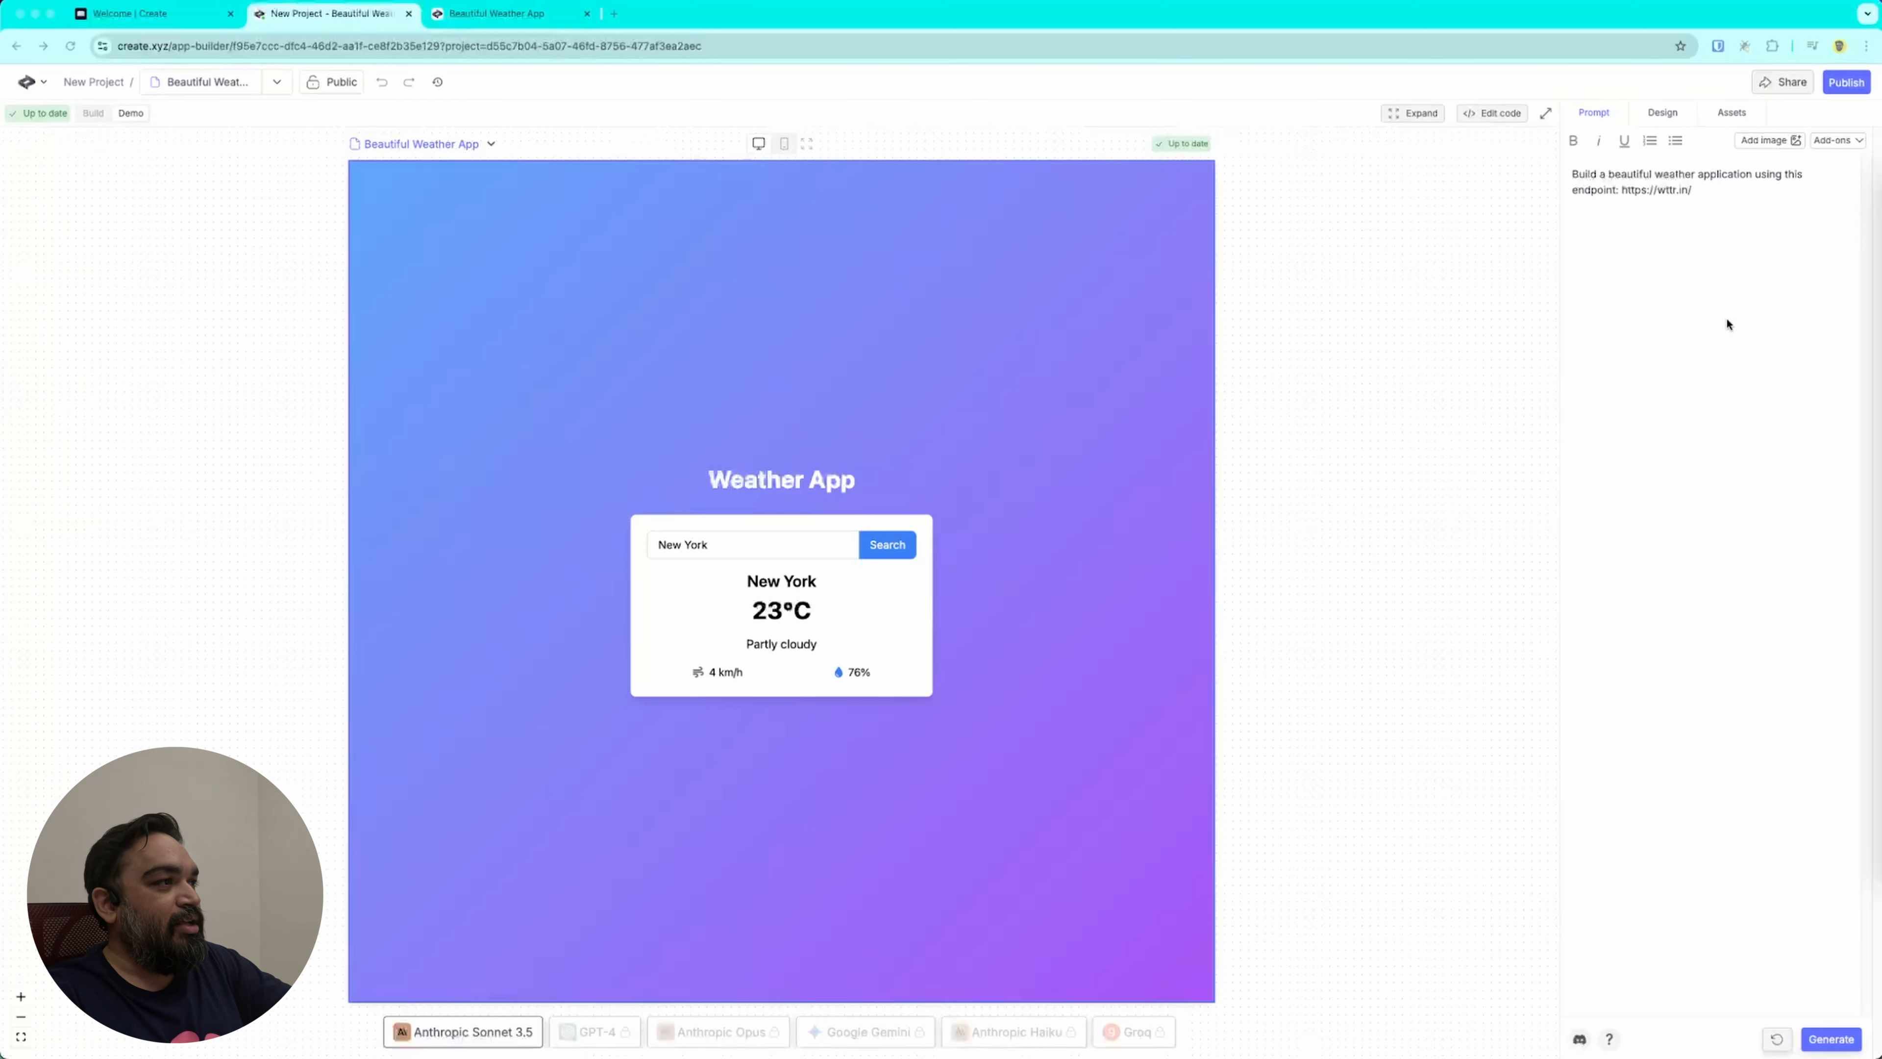
click(1756, 278)
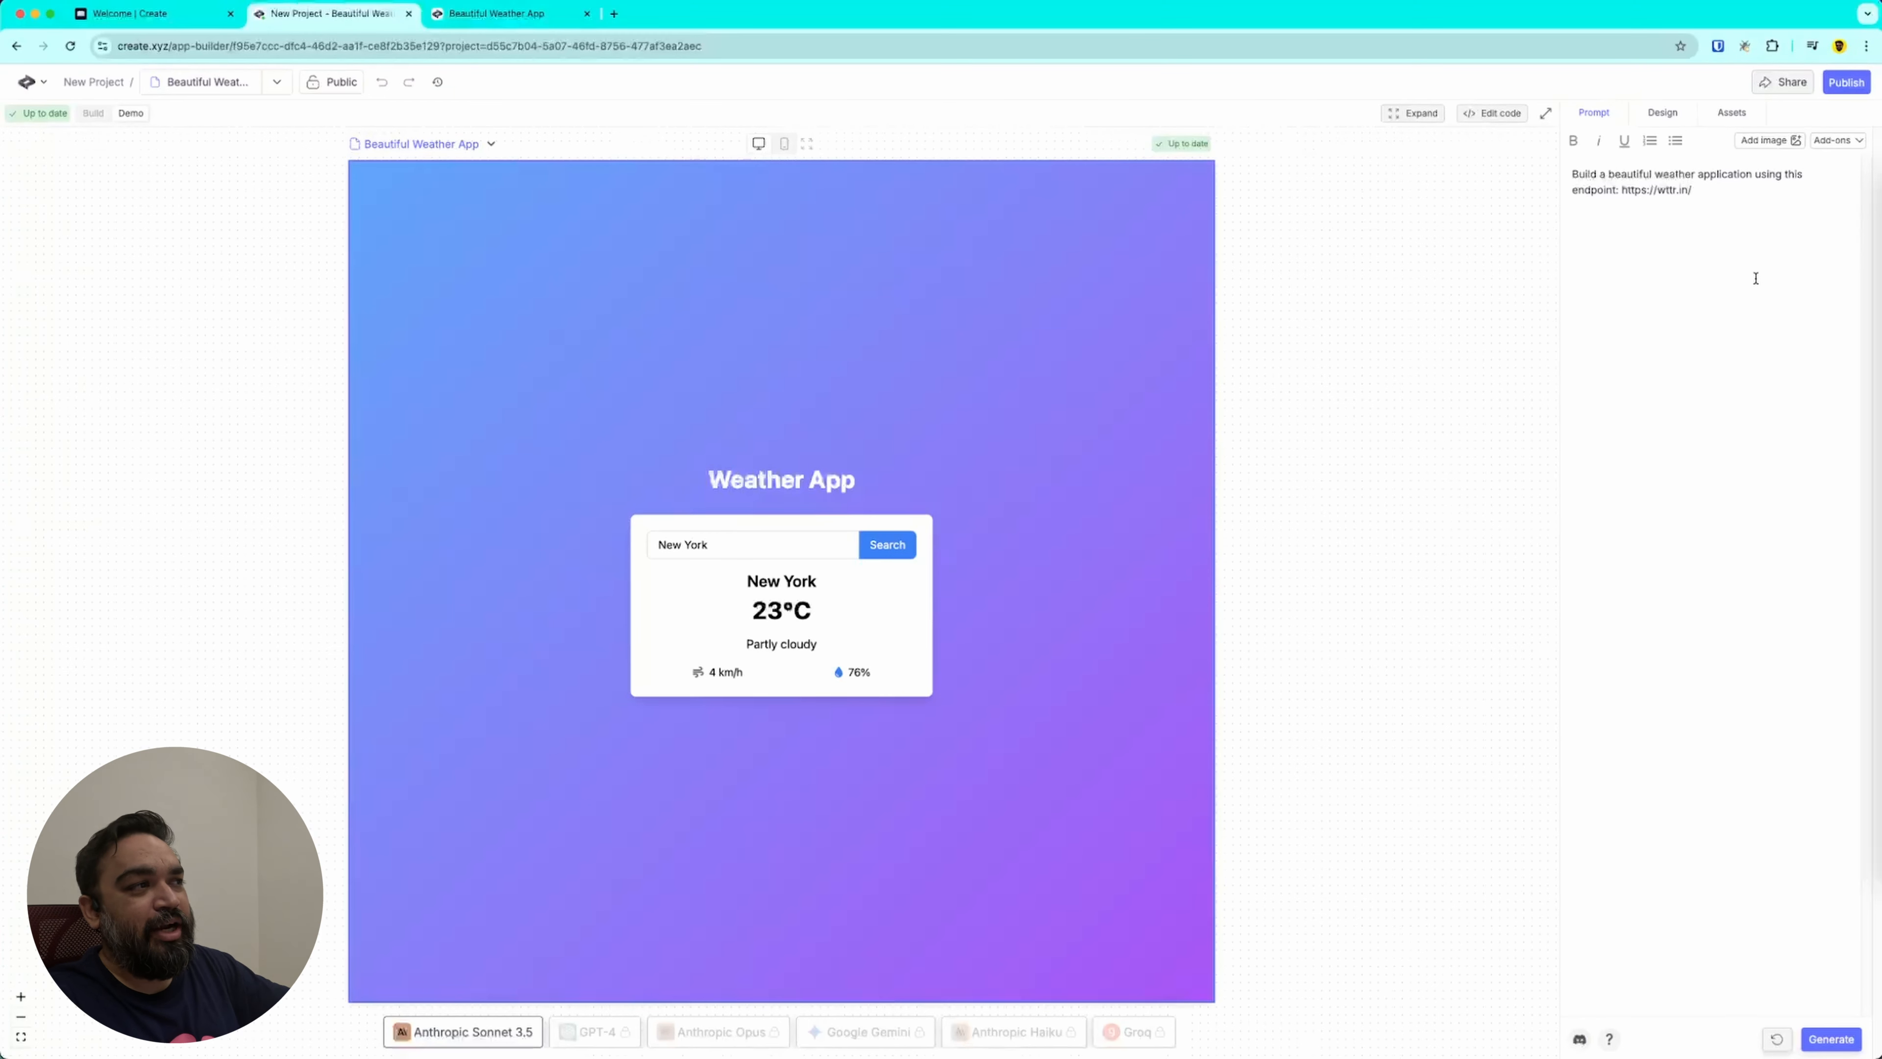
key(Return)
key(Return)
text(Make sure the design is aesthetic, simple and pleasing to the idea and include detailed information for the user when they click on the widget for a city. Allow users to add upto 5 cities.)
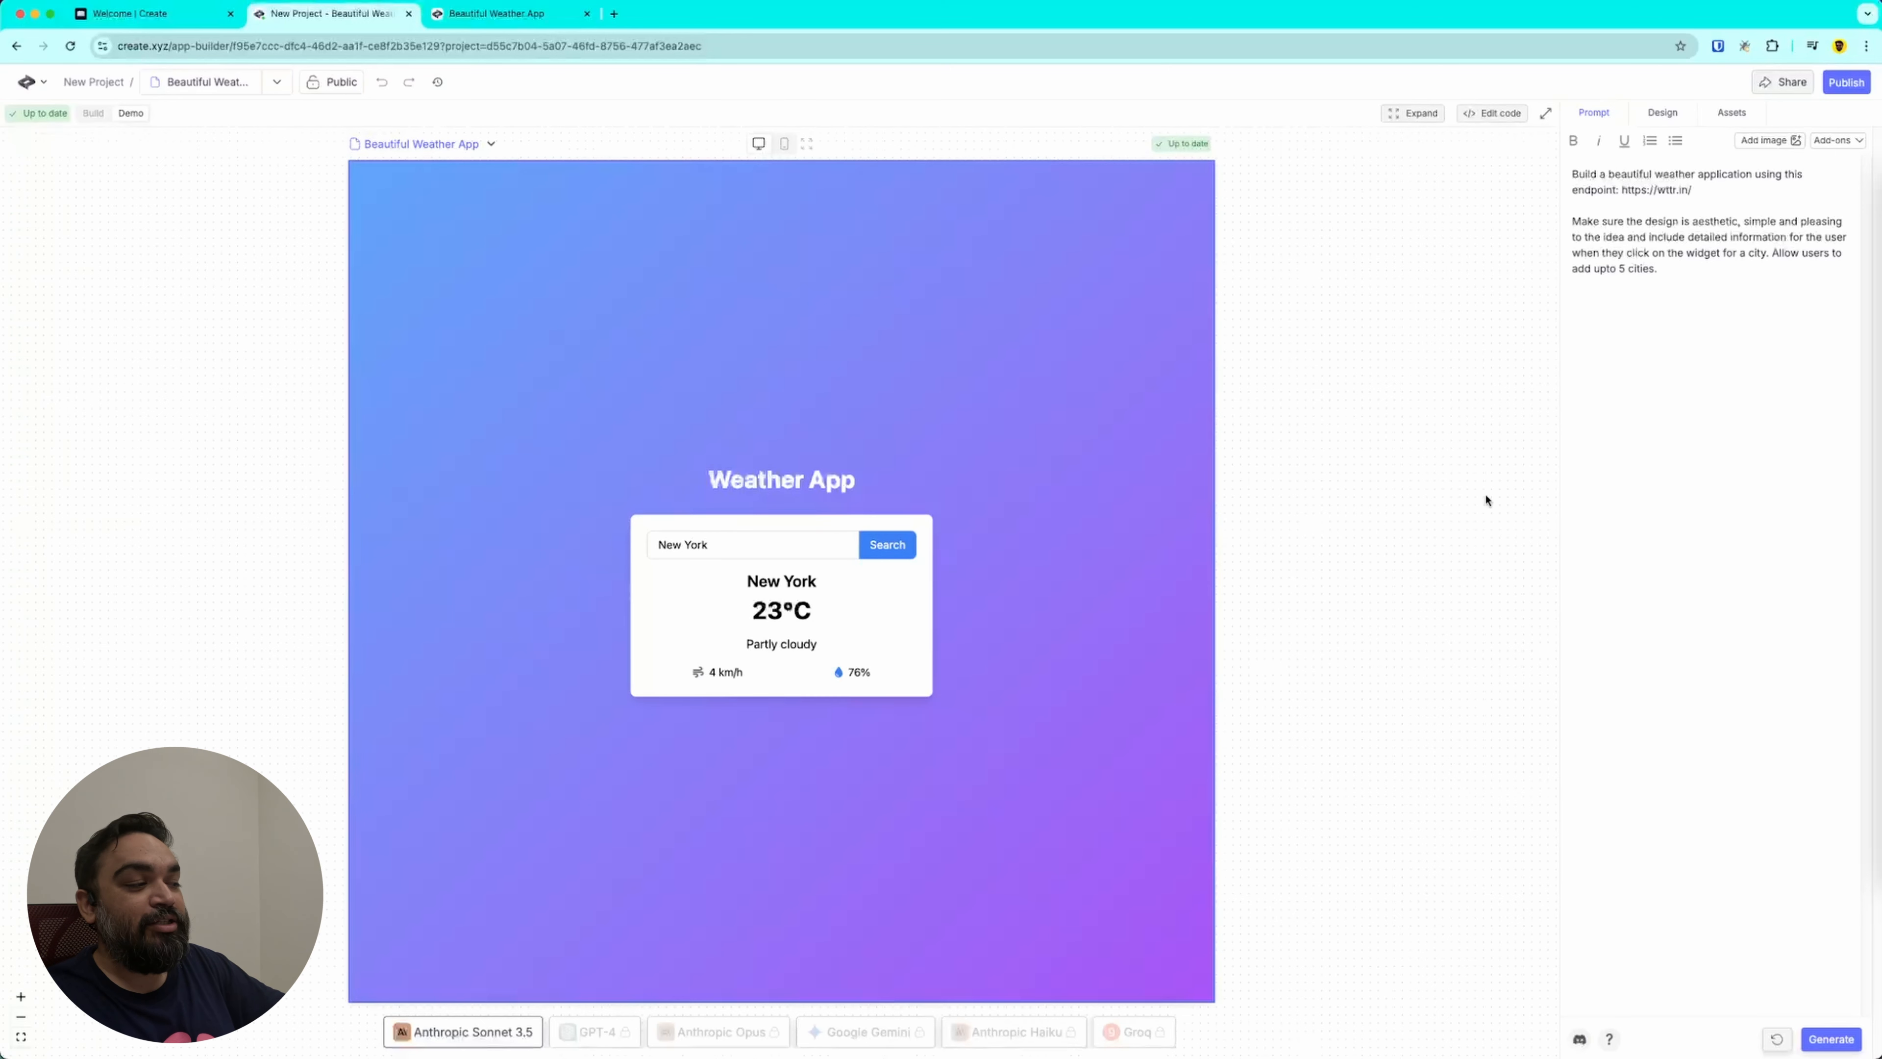
click(1833, 1040)
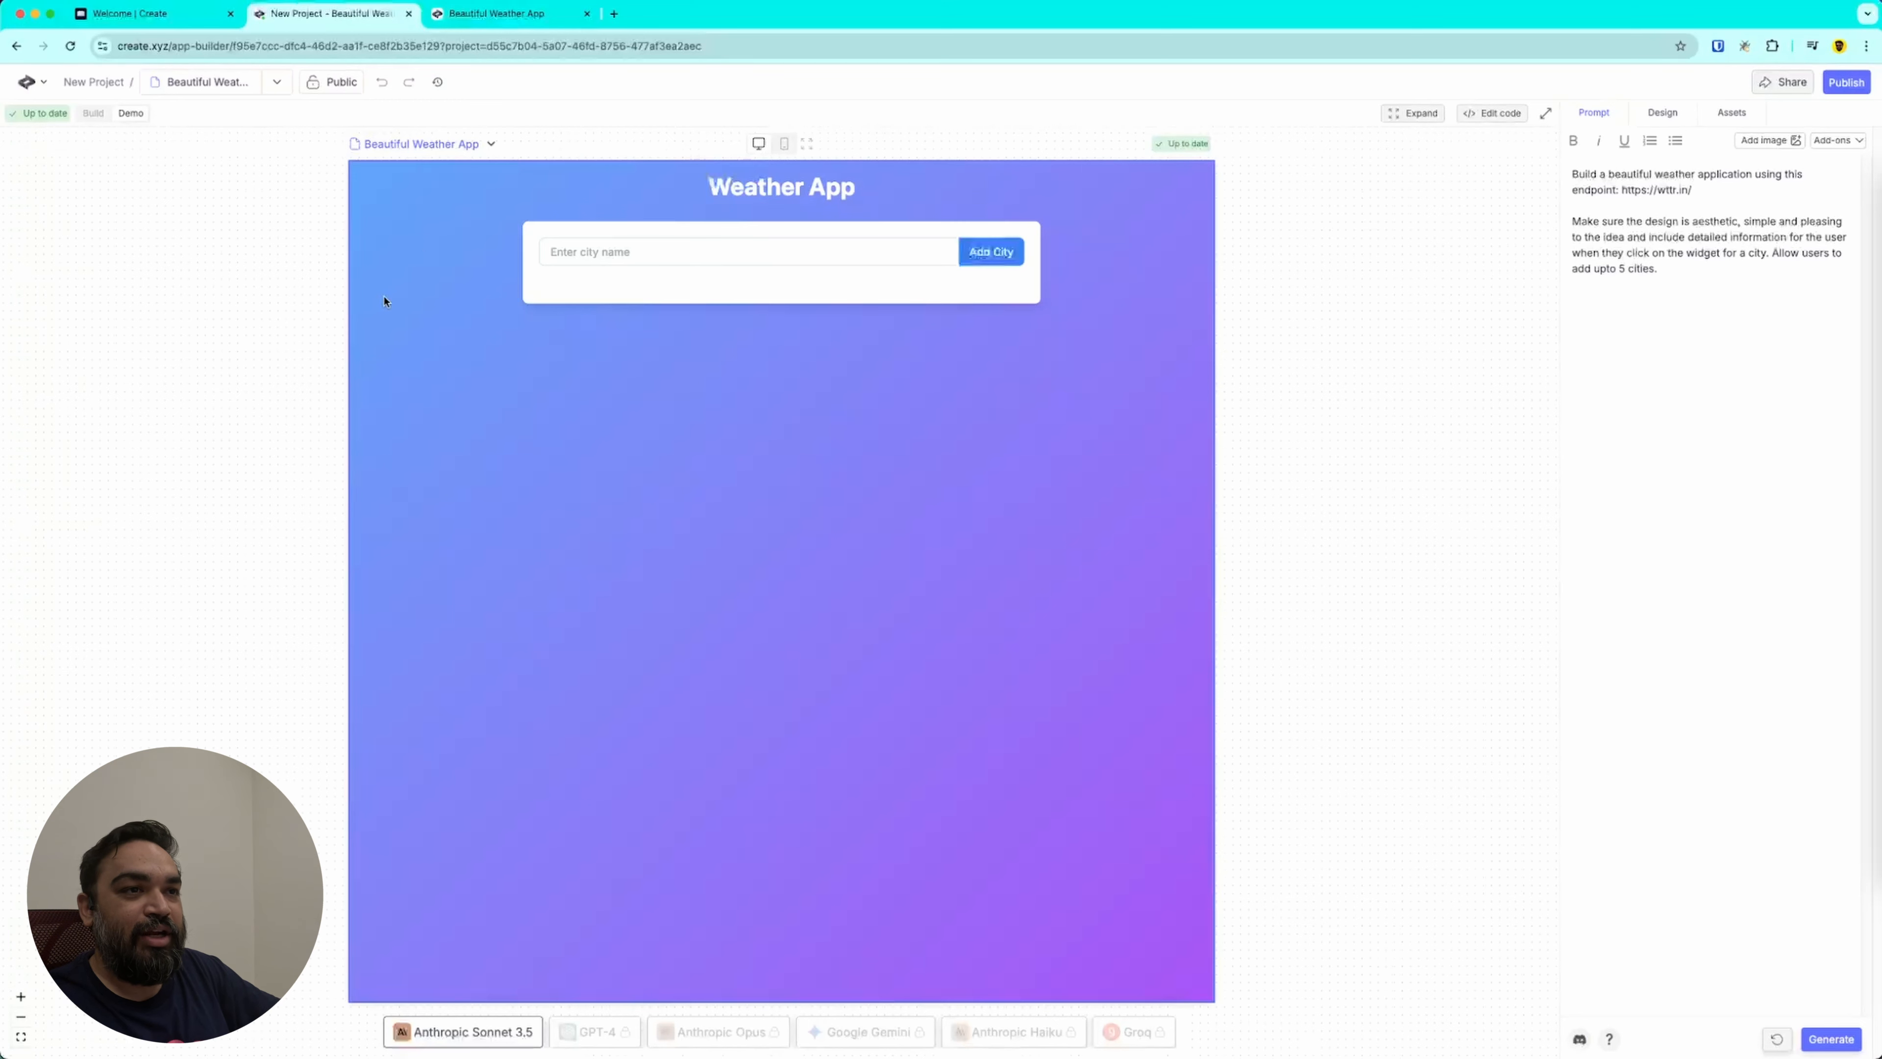
Step: Test the regenerated weather app by adding the city Delhi and opening its weather details
click(830, 262)
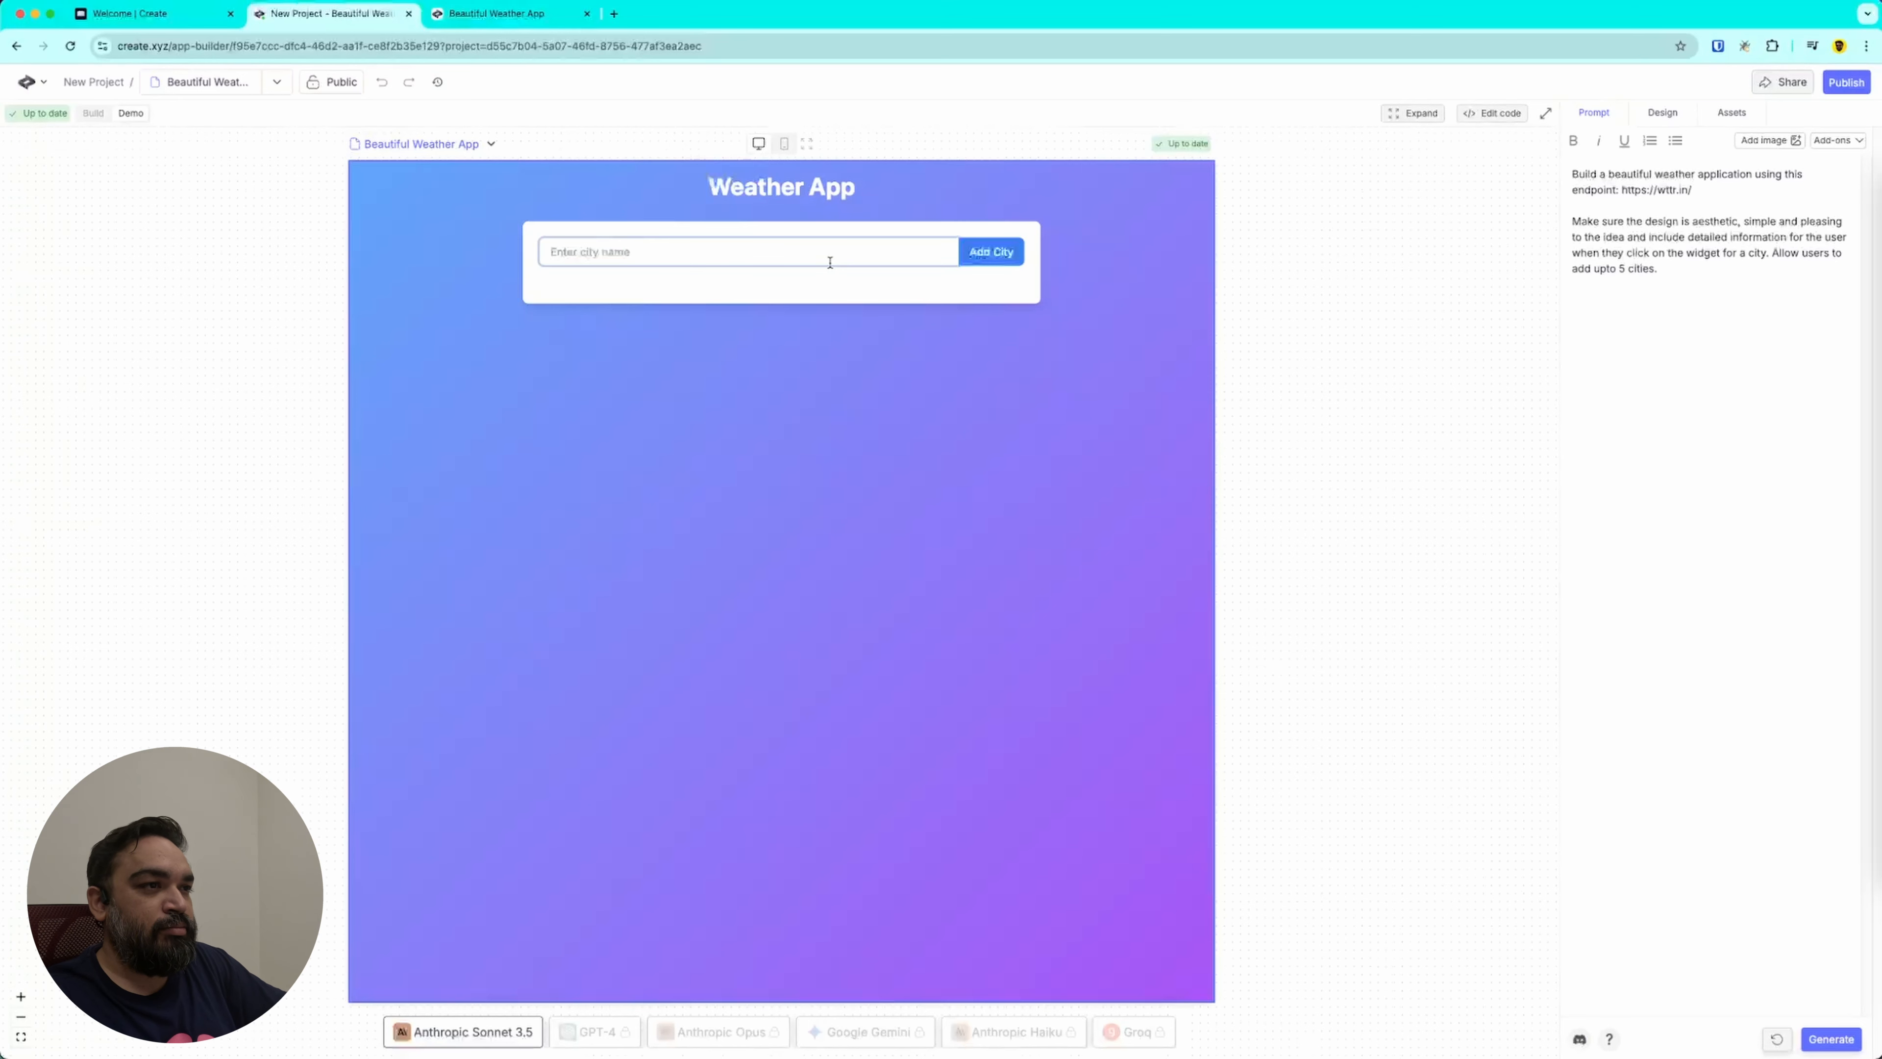
text(Delhi)
click(1009, 252)
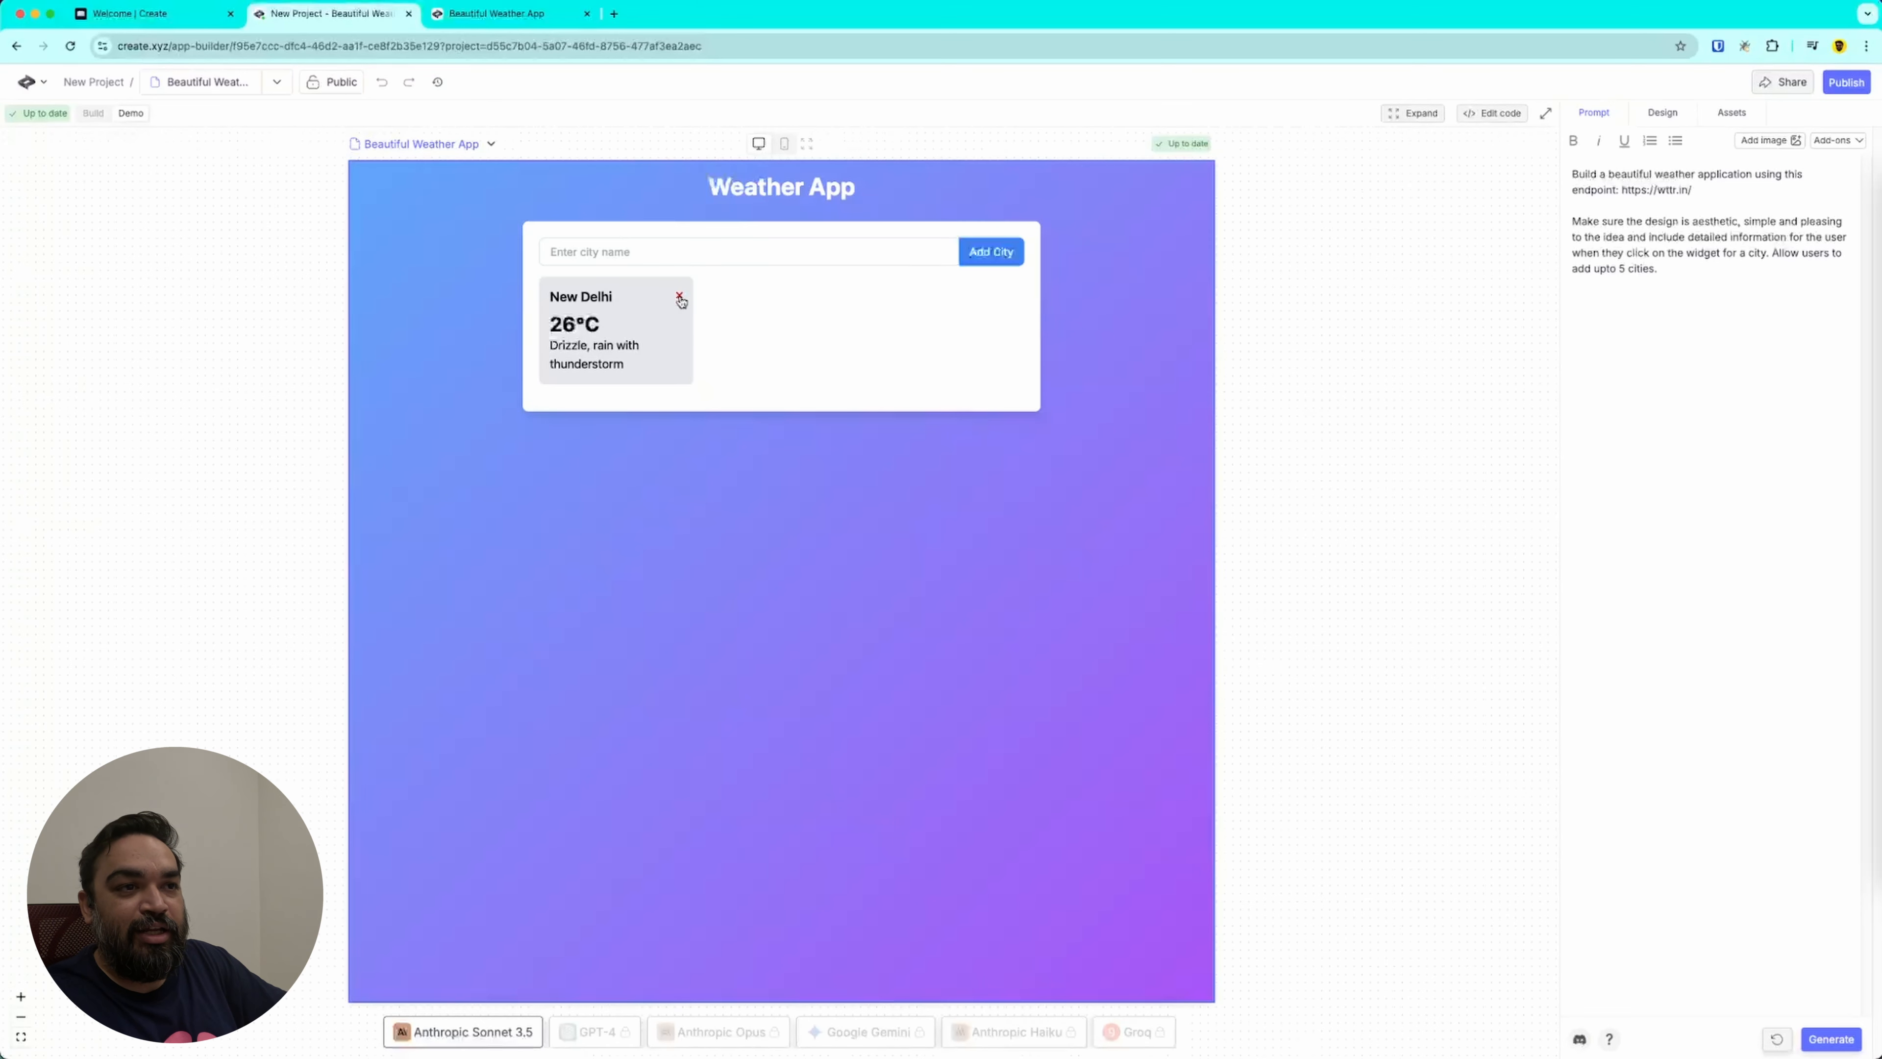
click(598, 343)
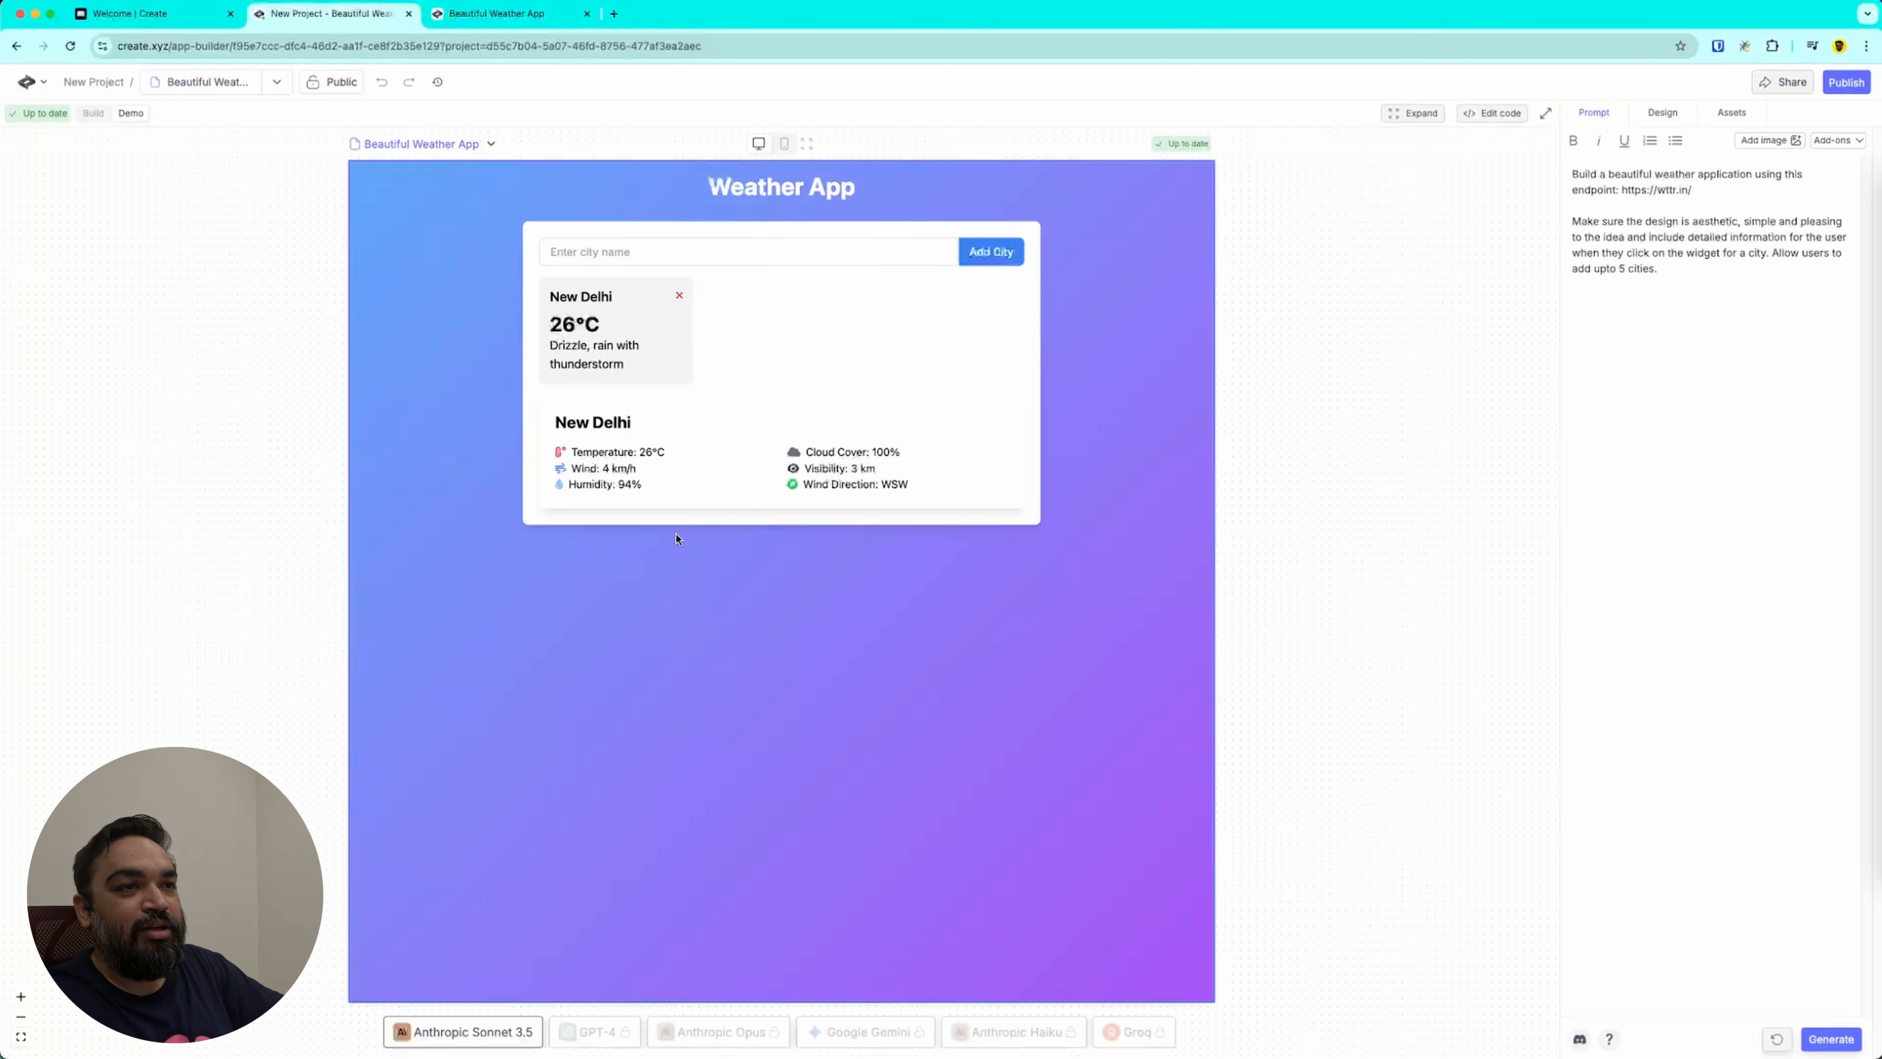
Step: Add Tokyo as a second city and switch between the detailed weather of both city widgets
click(677, 249)
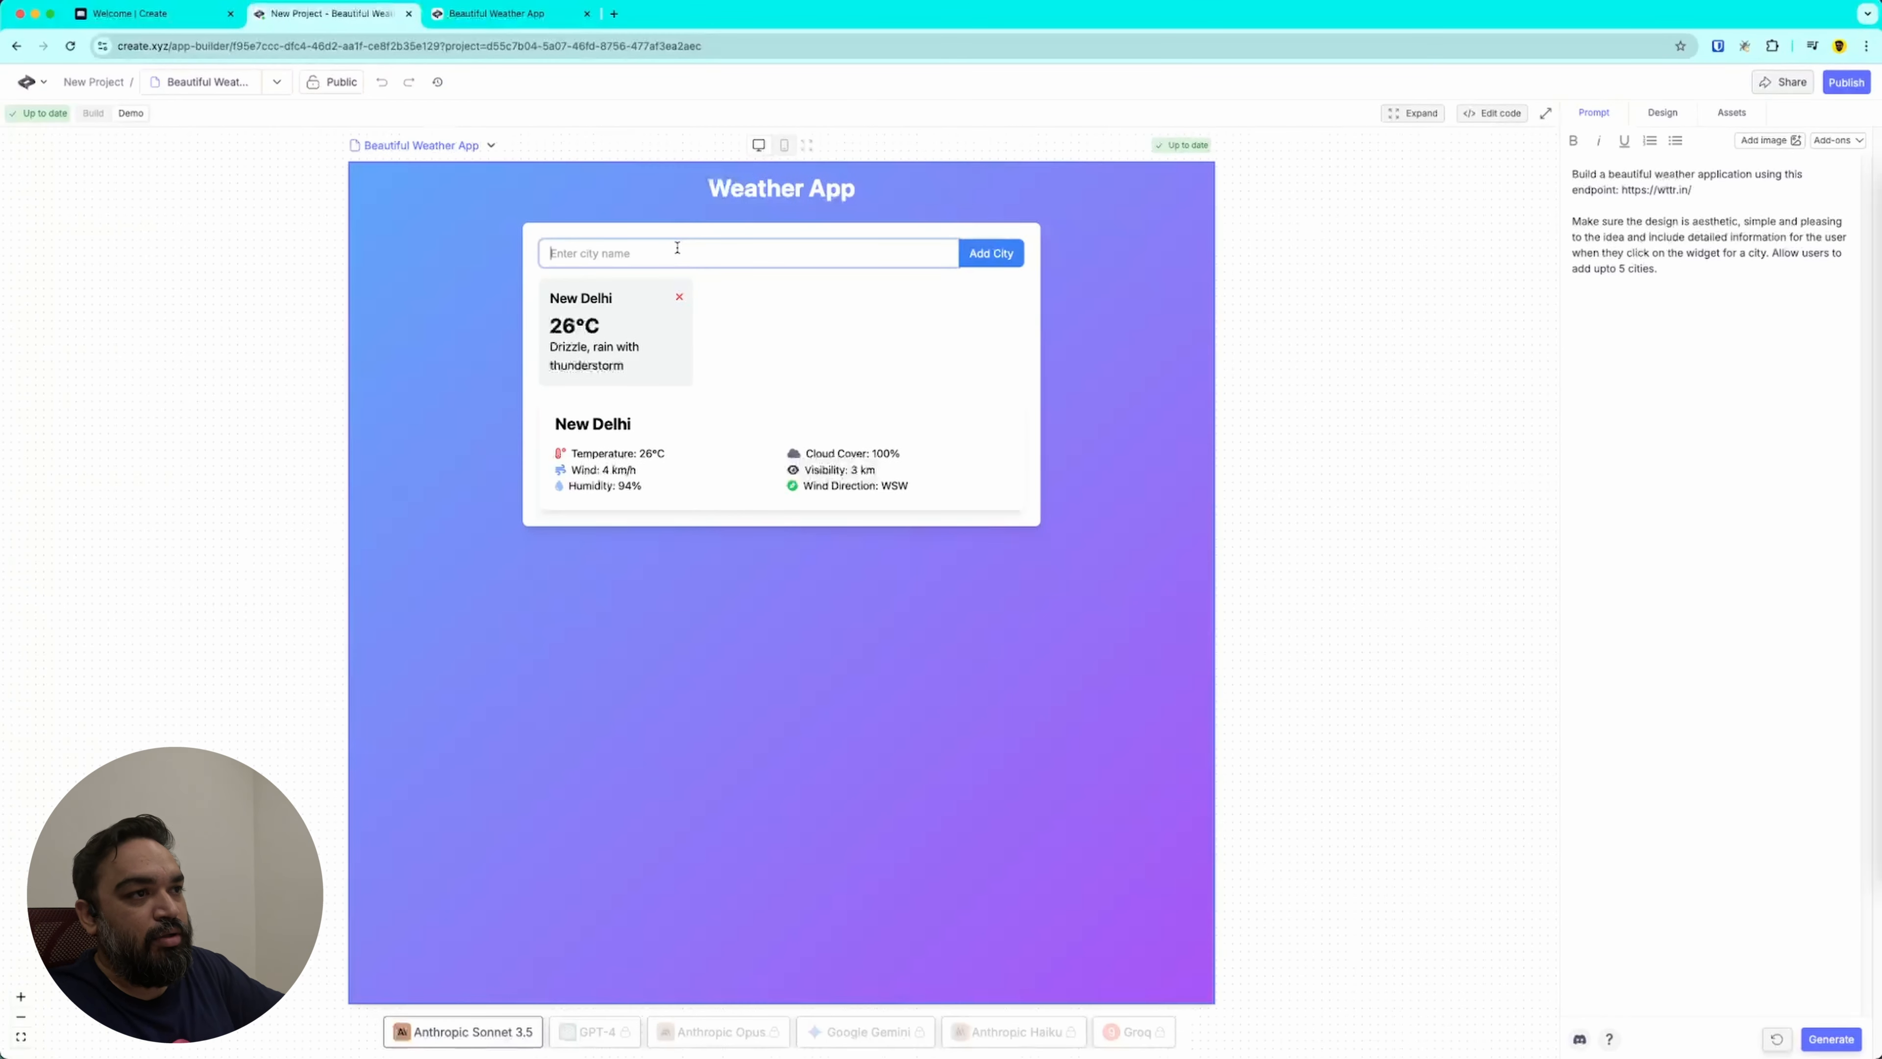
text(Tokyo)
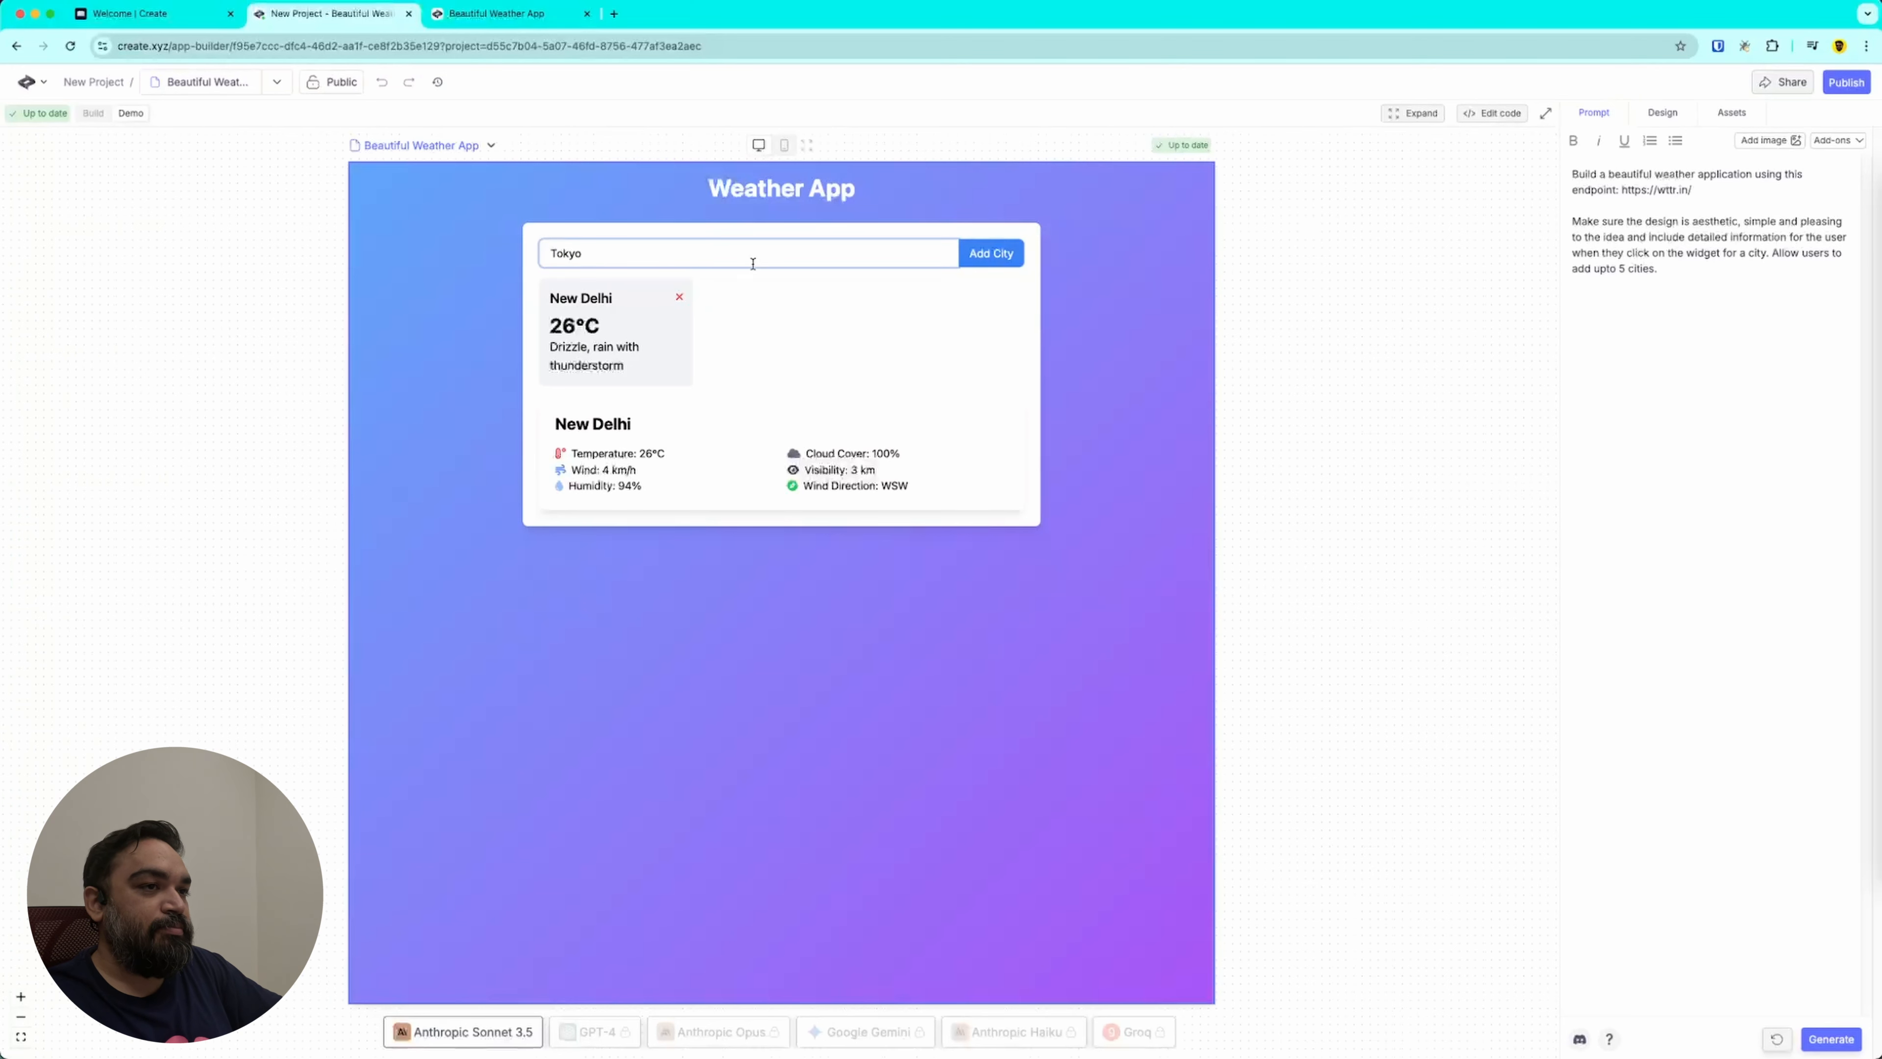
click(998, 253)
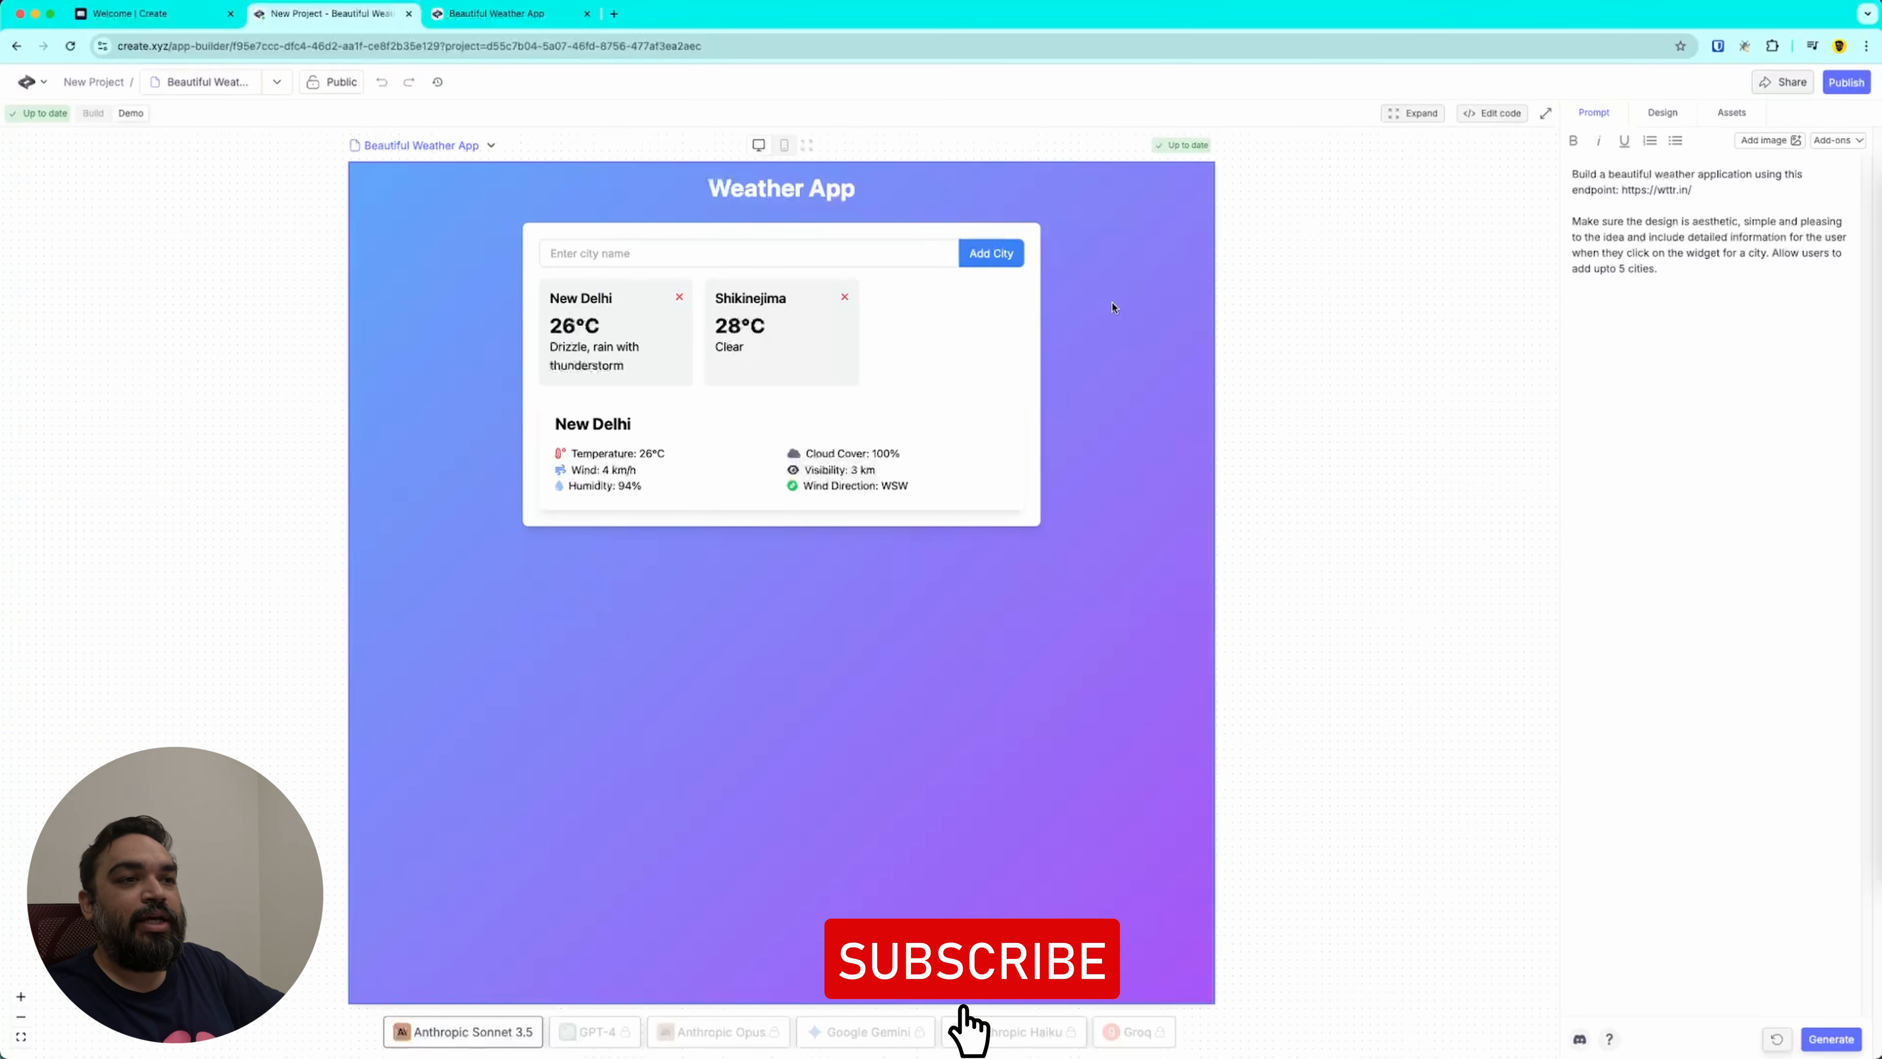
click(815, 337)
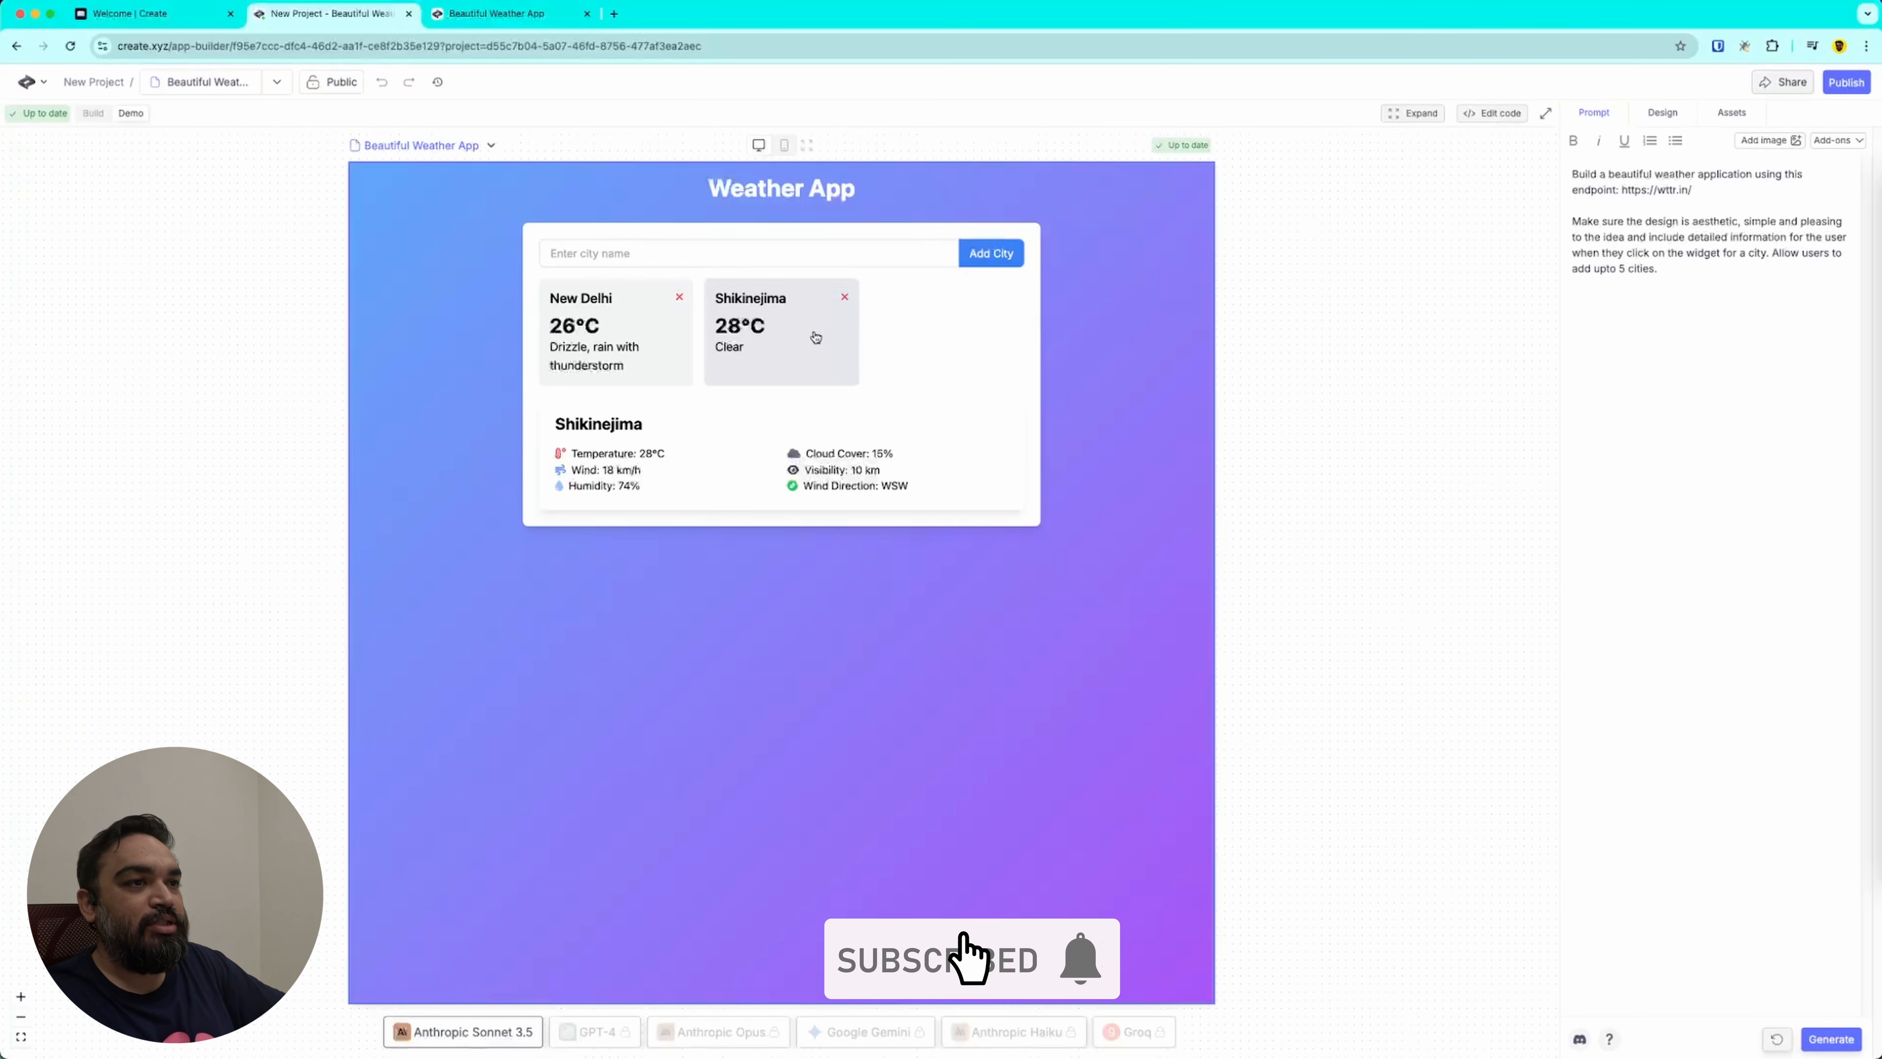
click(663, 357)
click(757, 365)
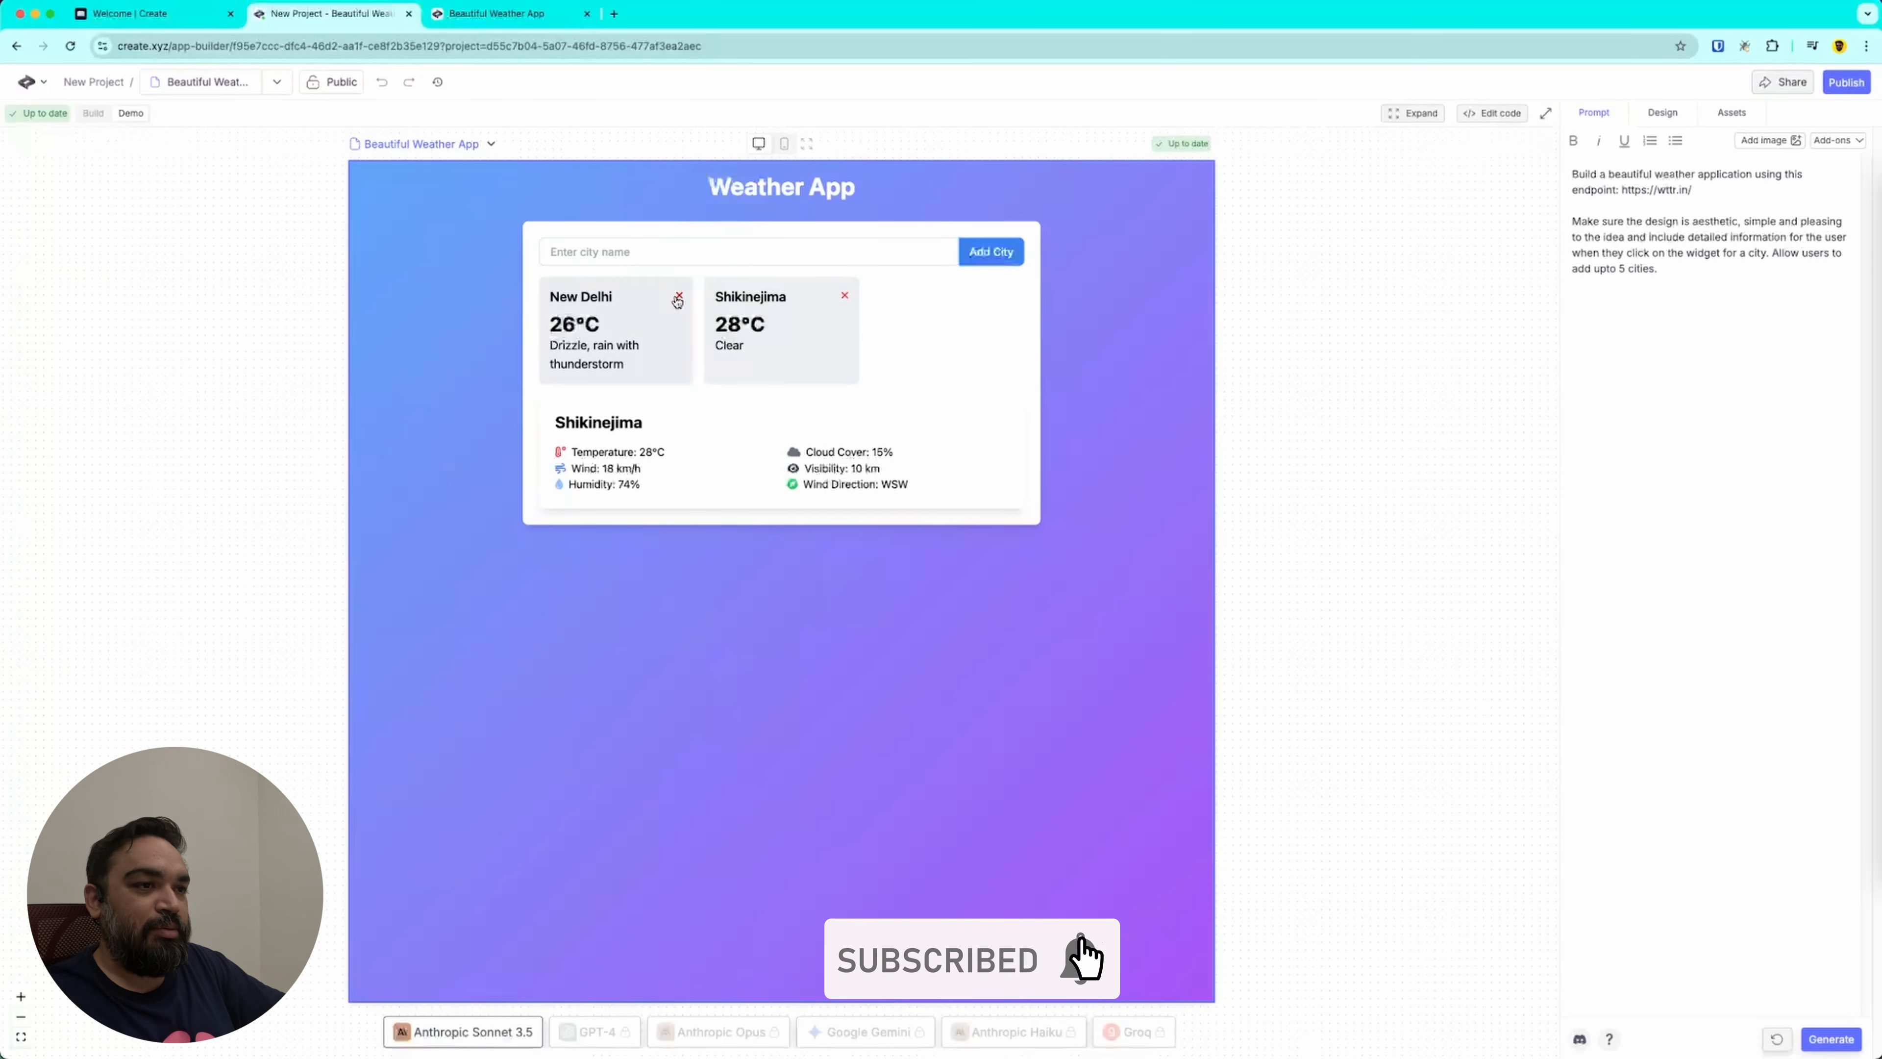
Step: Try to remove the New Delhi widget from the weather app
click(678, 296)
scroll(937, 400, up, 10)
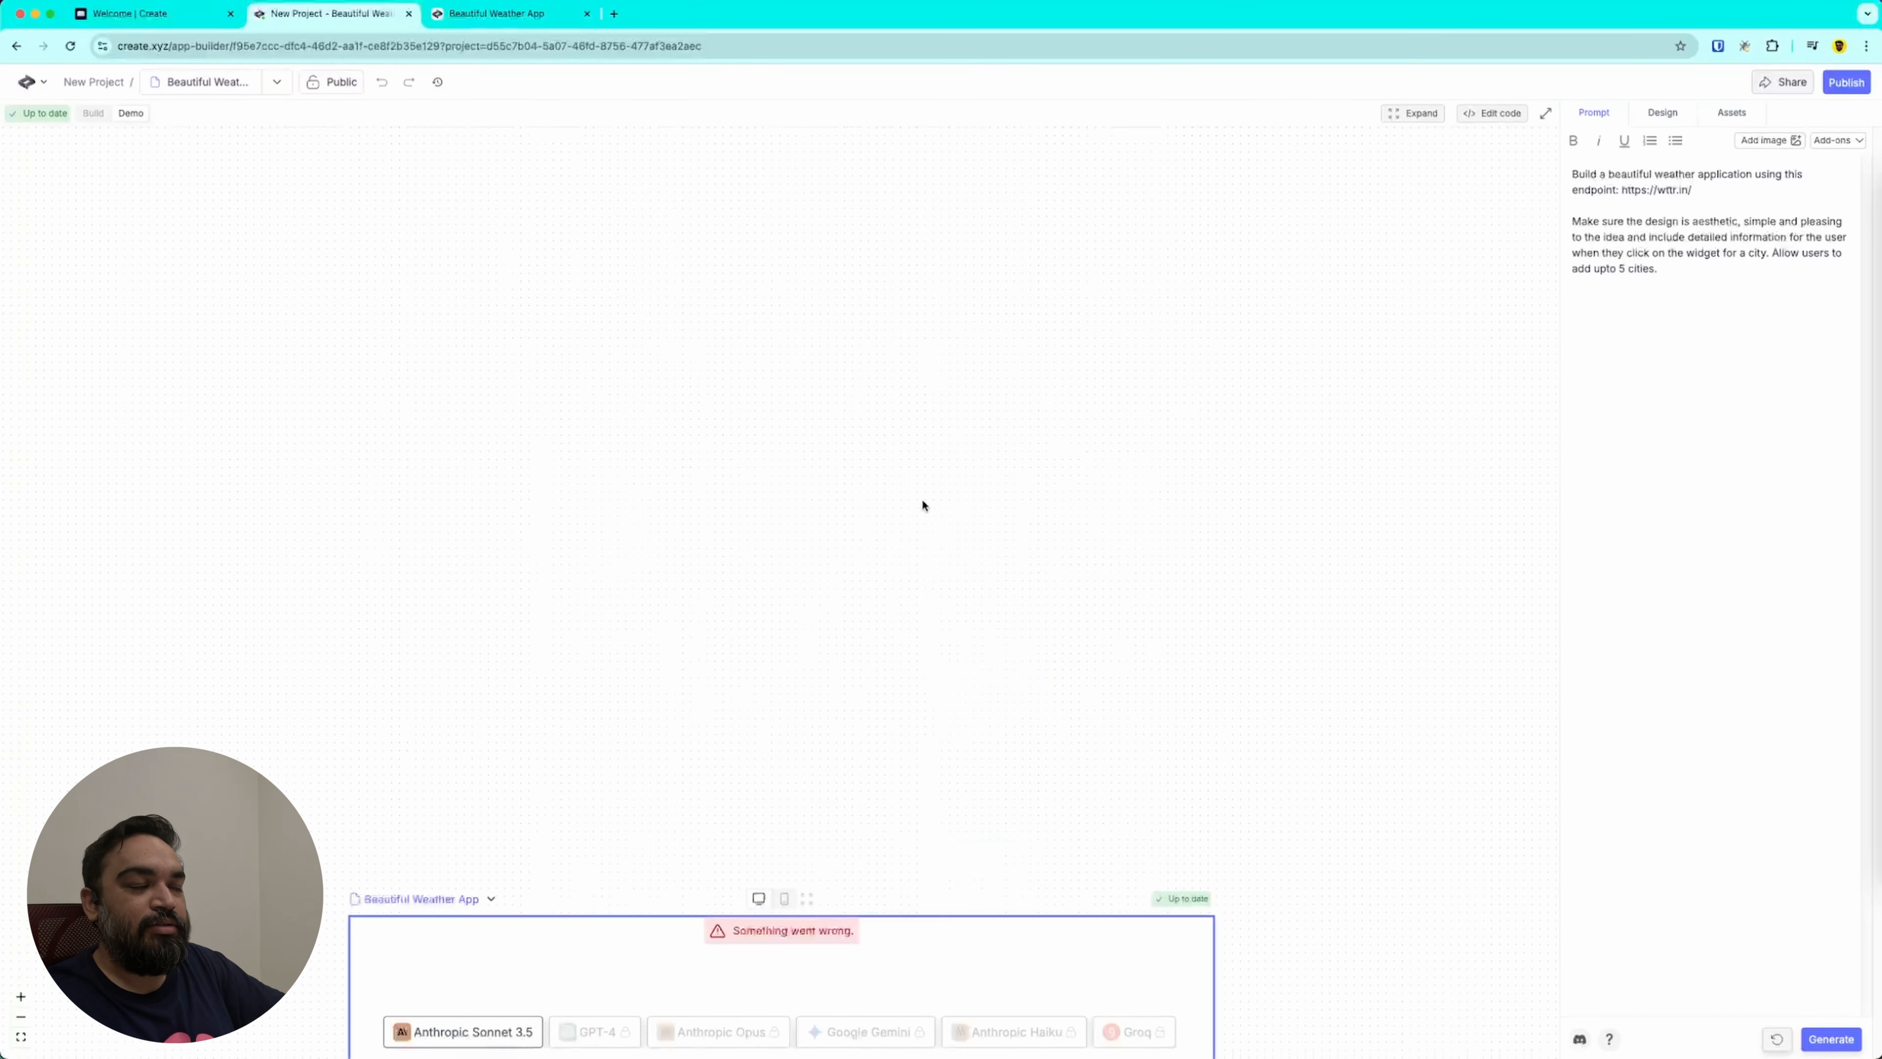
scroll(922, 504, down, 5)
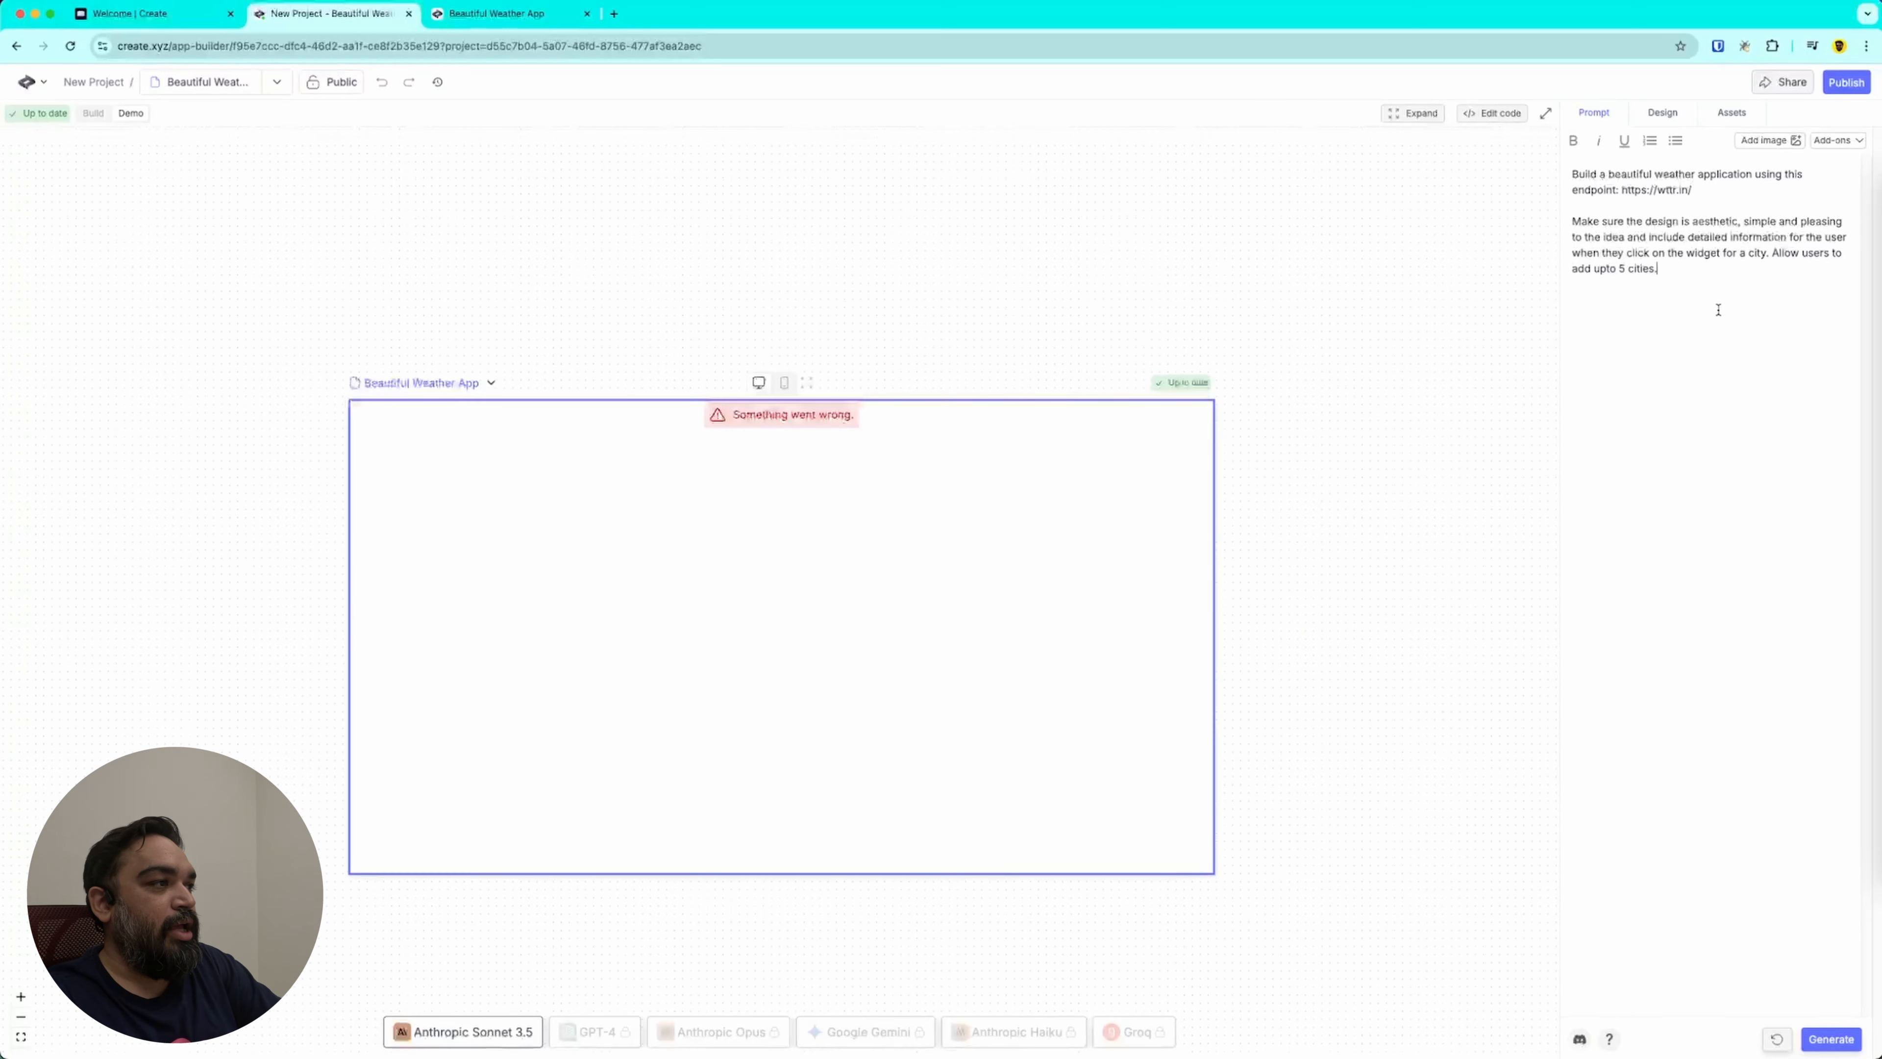
Step: Add the paragraph "Ensure removing cities functionality works." to the end of the prompt
key(Return)
text(Ensur)
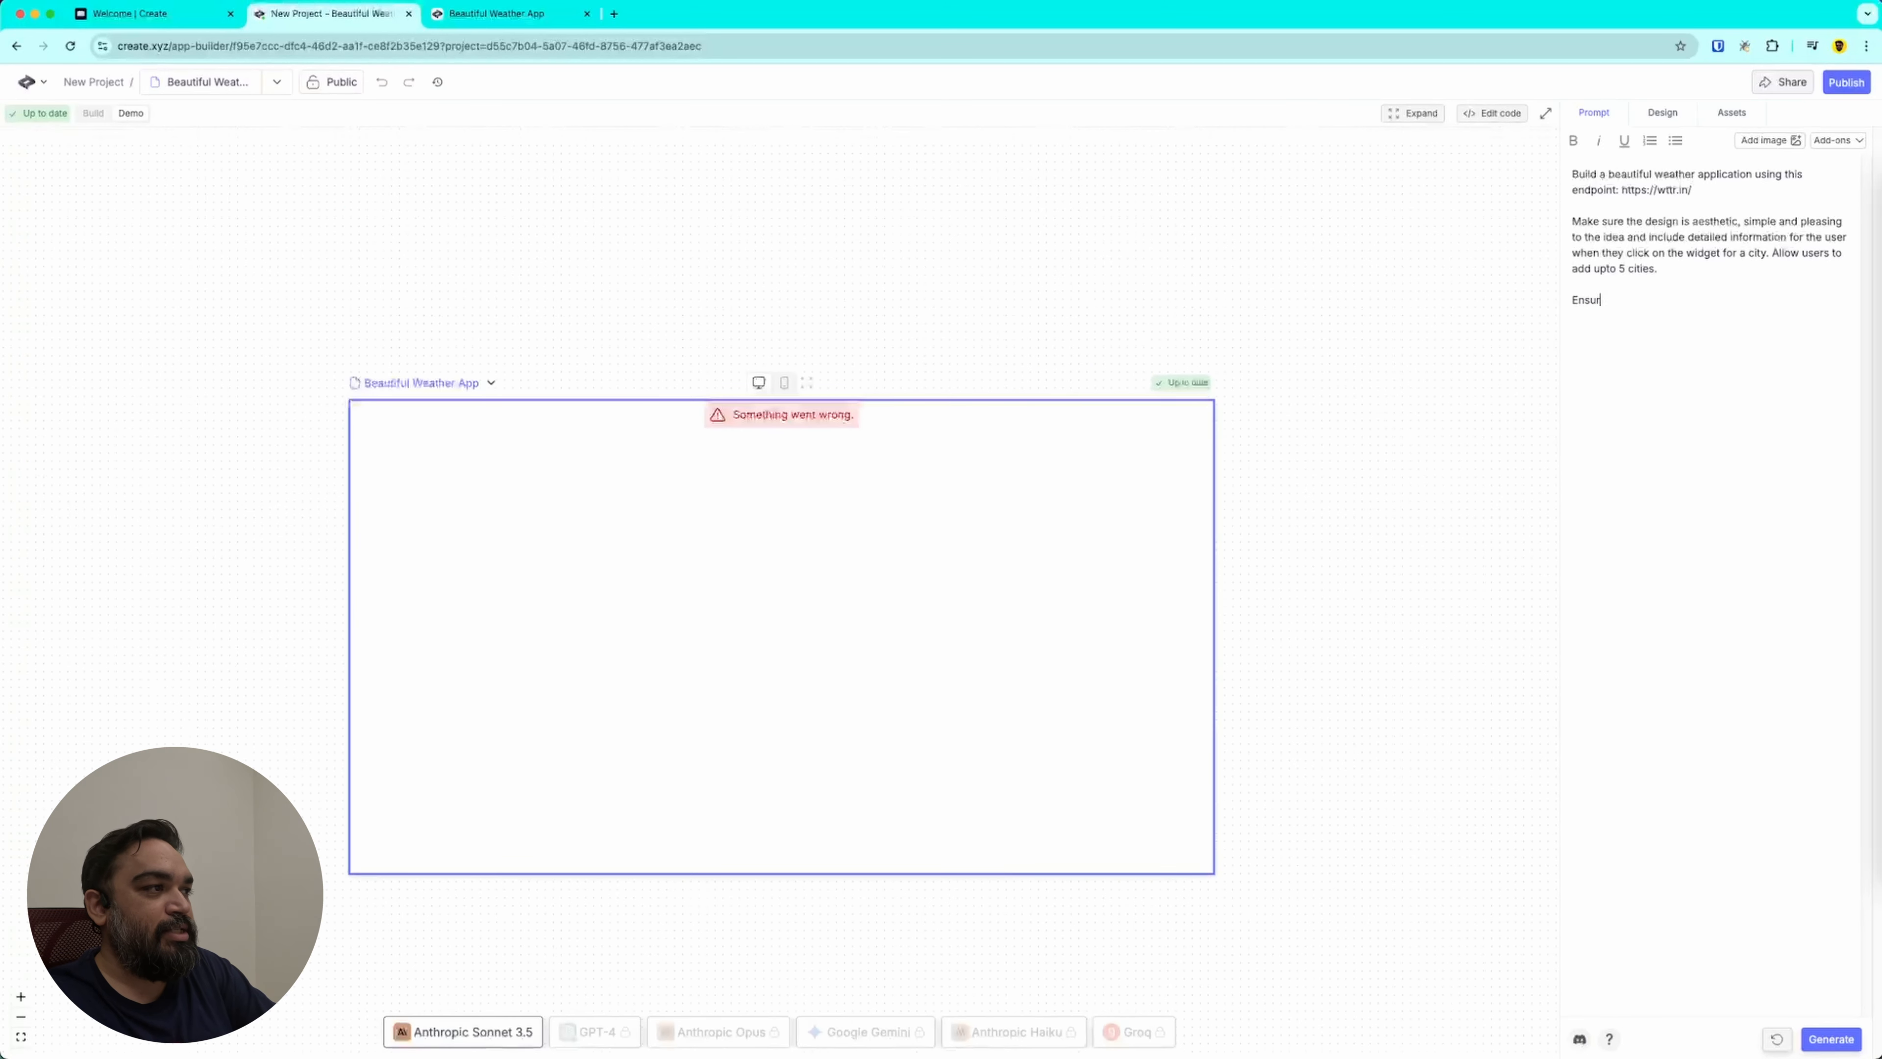
text(e removeng cities func)
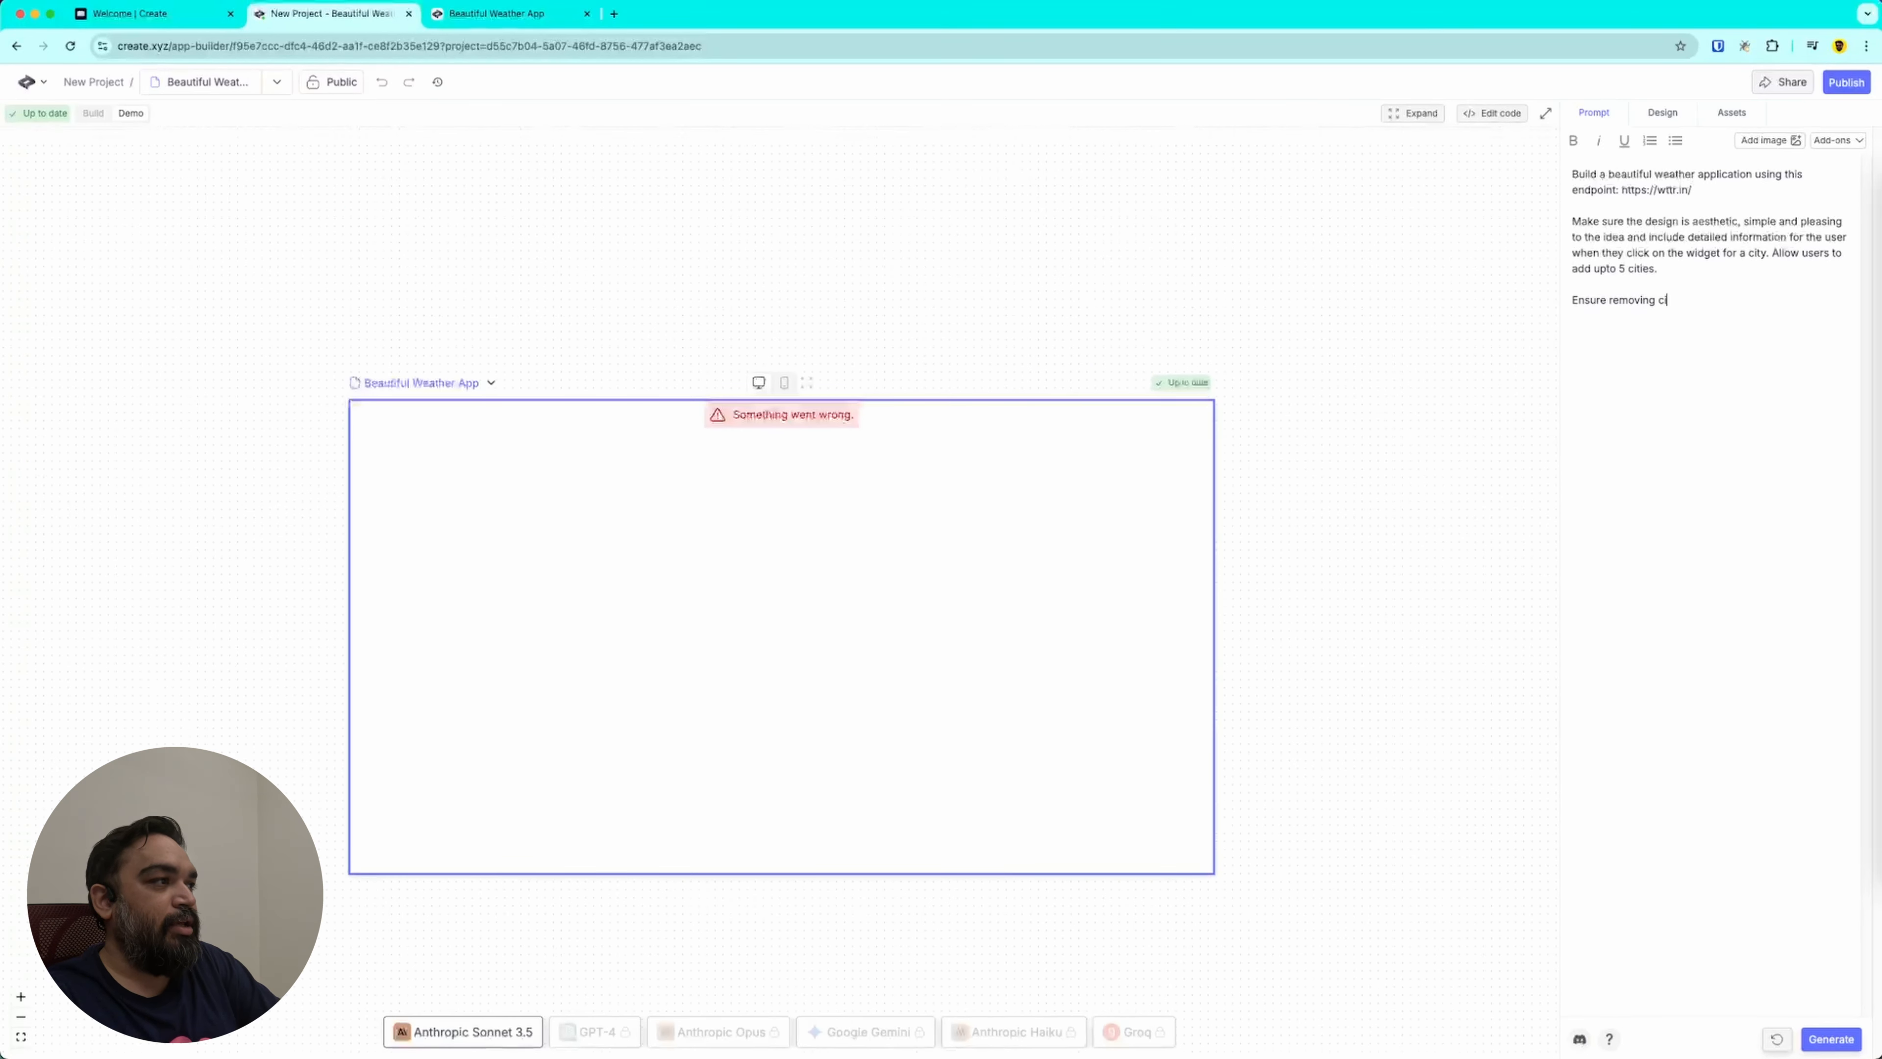
text(tionality works.)
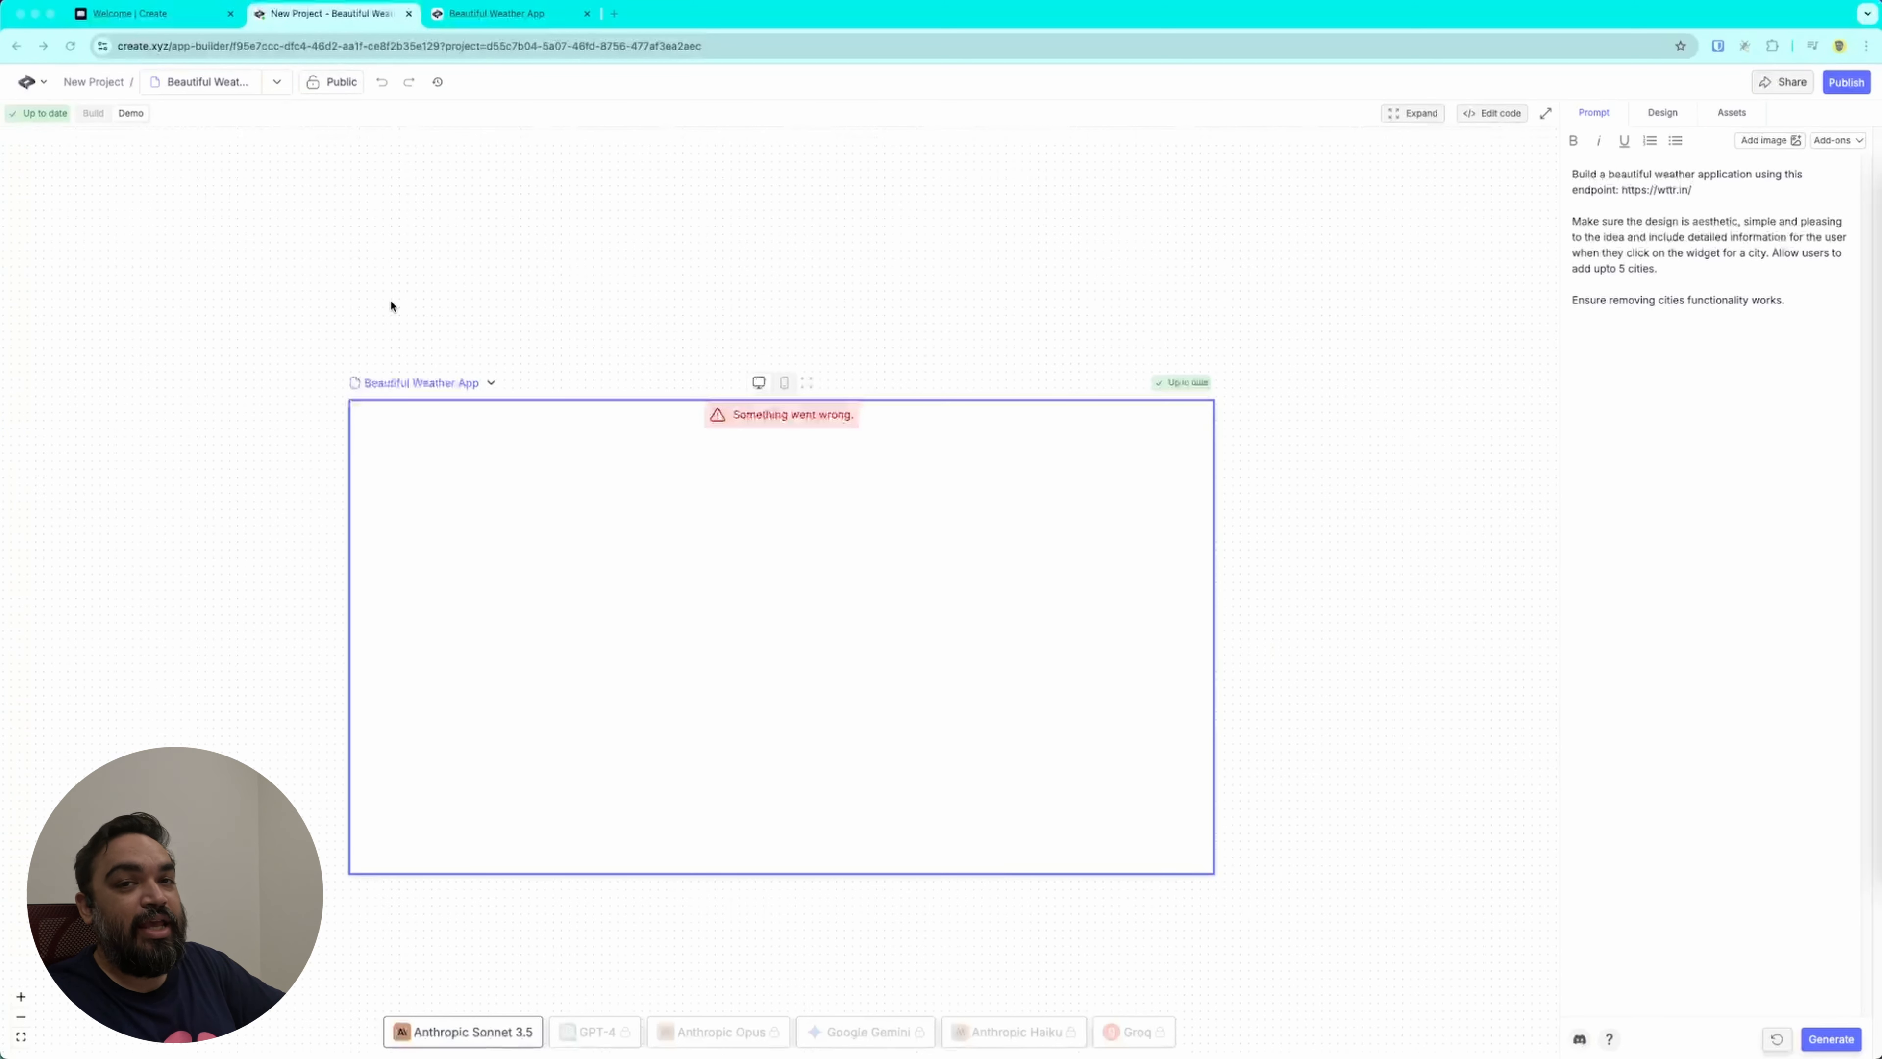
Step: Add a new prompt paragraph reading "For each city the user is adding, generate a background image using" and bring up the available integrations
click(1696, 483)
key(Return)
text(For each city the user is adding, generate a backgro)
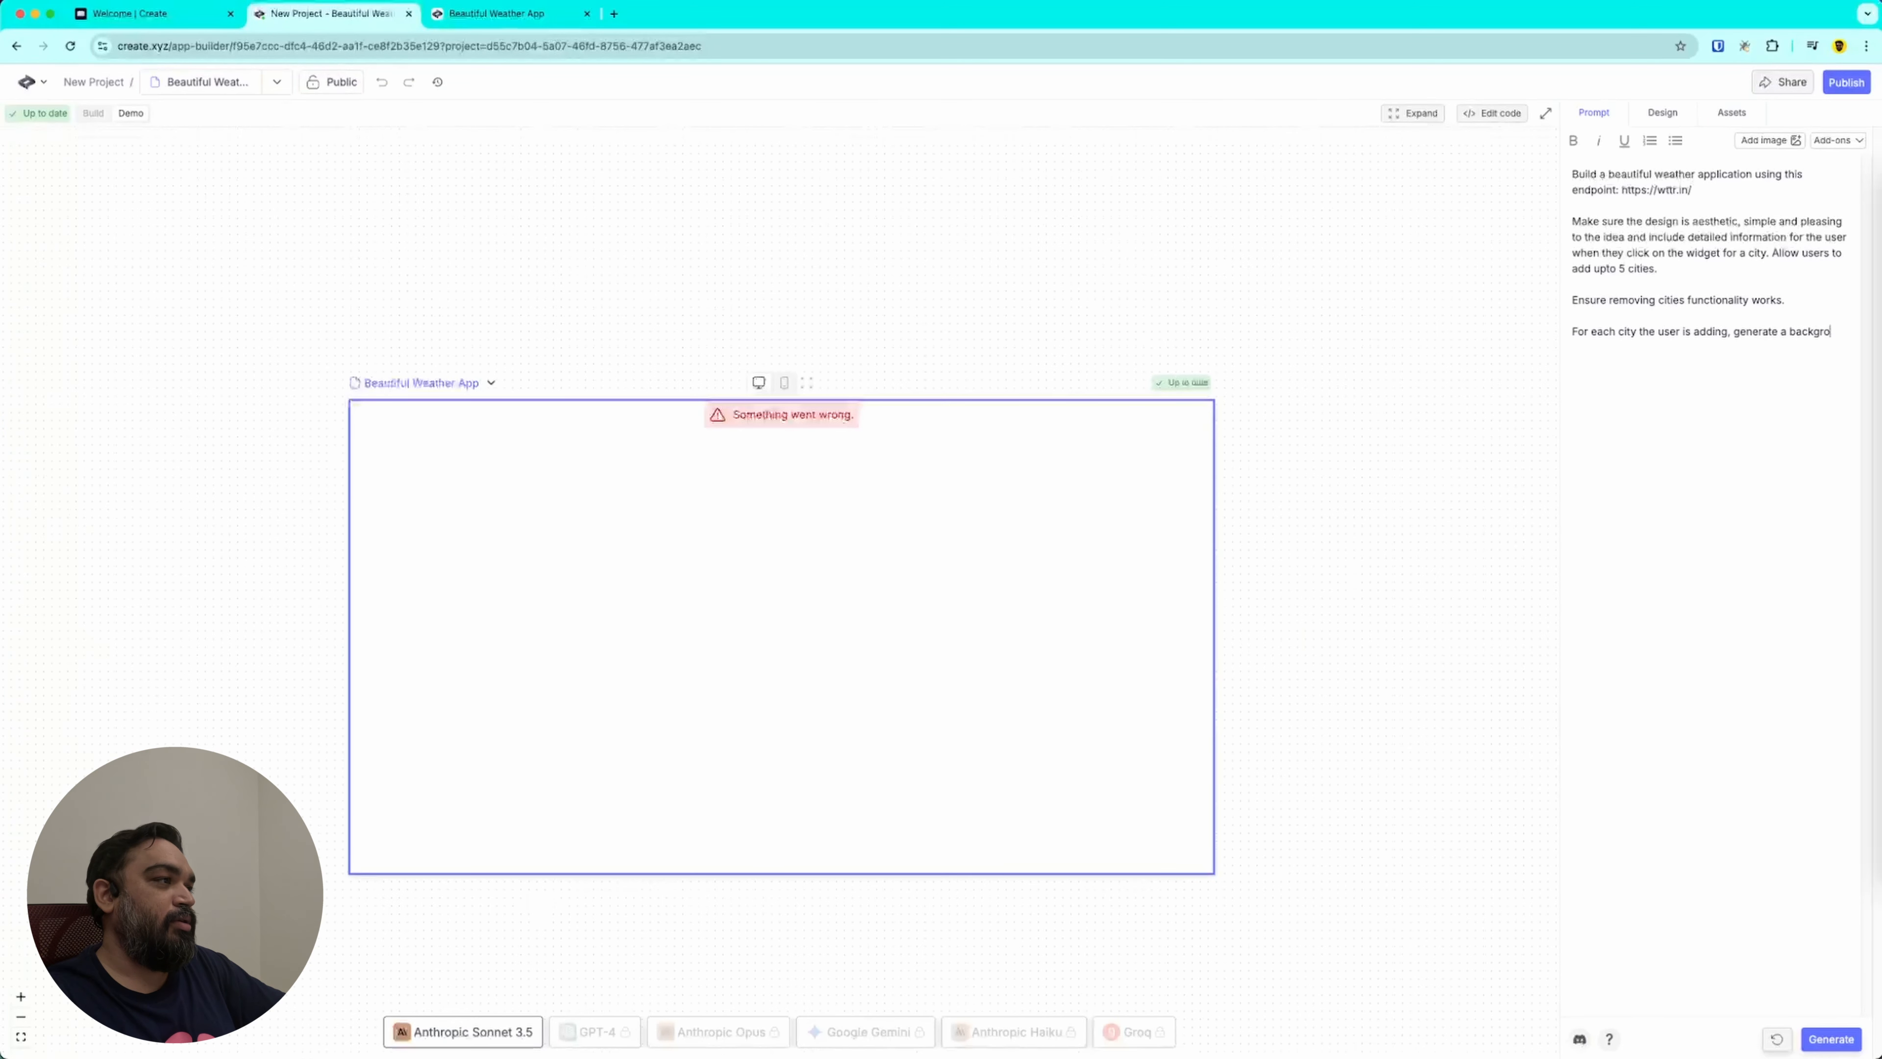
text(und image using /)
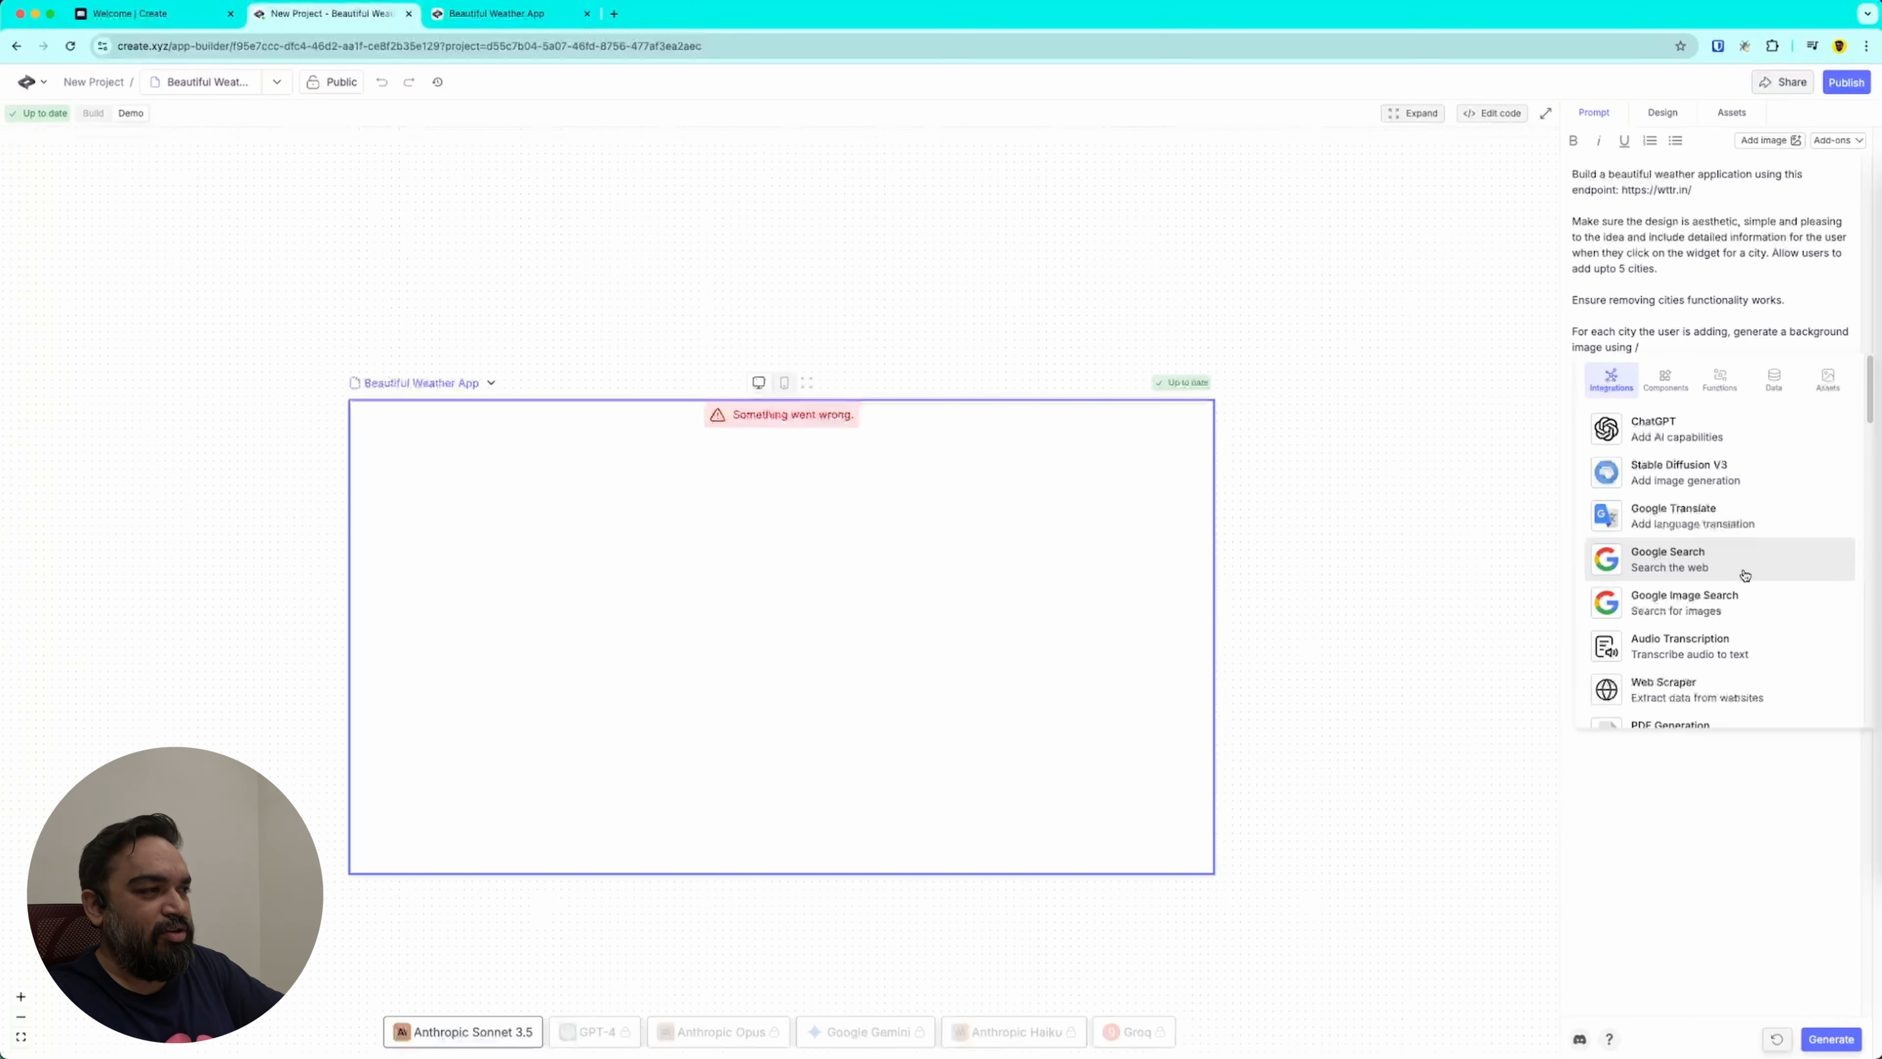
Step: Look through the integrations, insert the DALL·E 3 image generation integration into the prompt sentence, and finish it with "API."
scroll(1744, 575, down, 10)
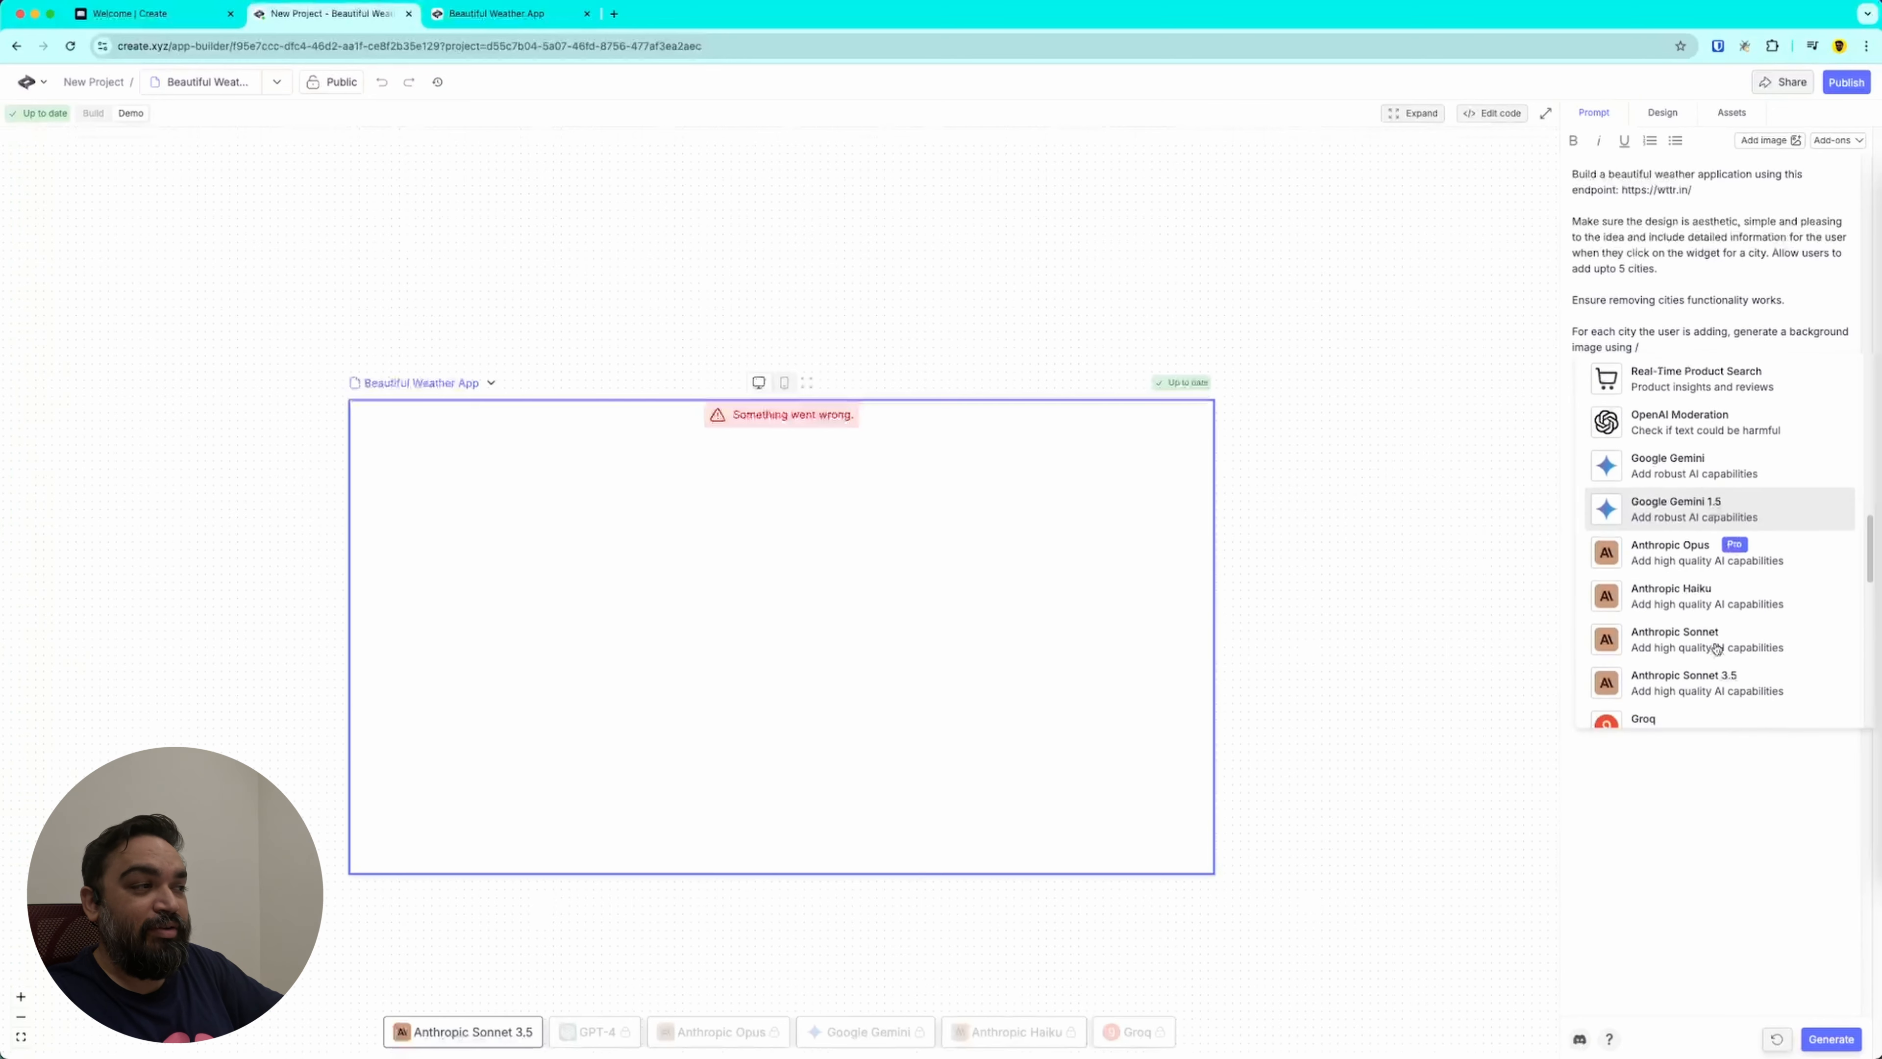
scroll(1716, 649, down, 10)
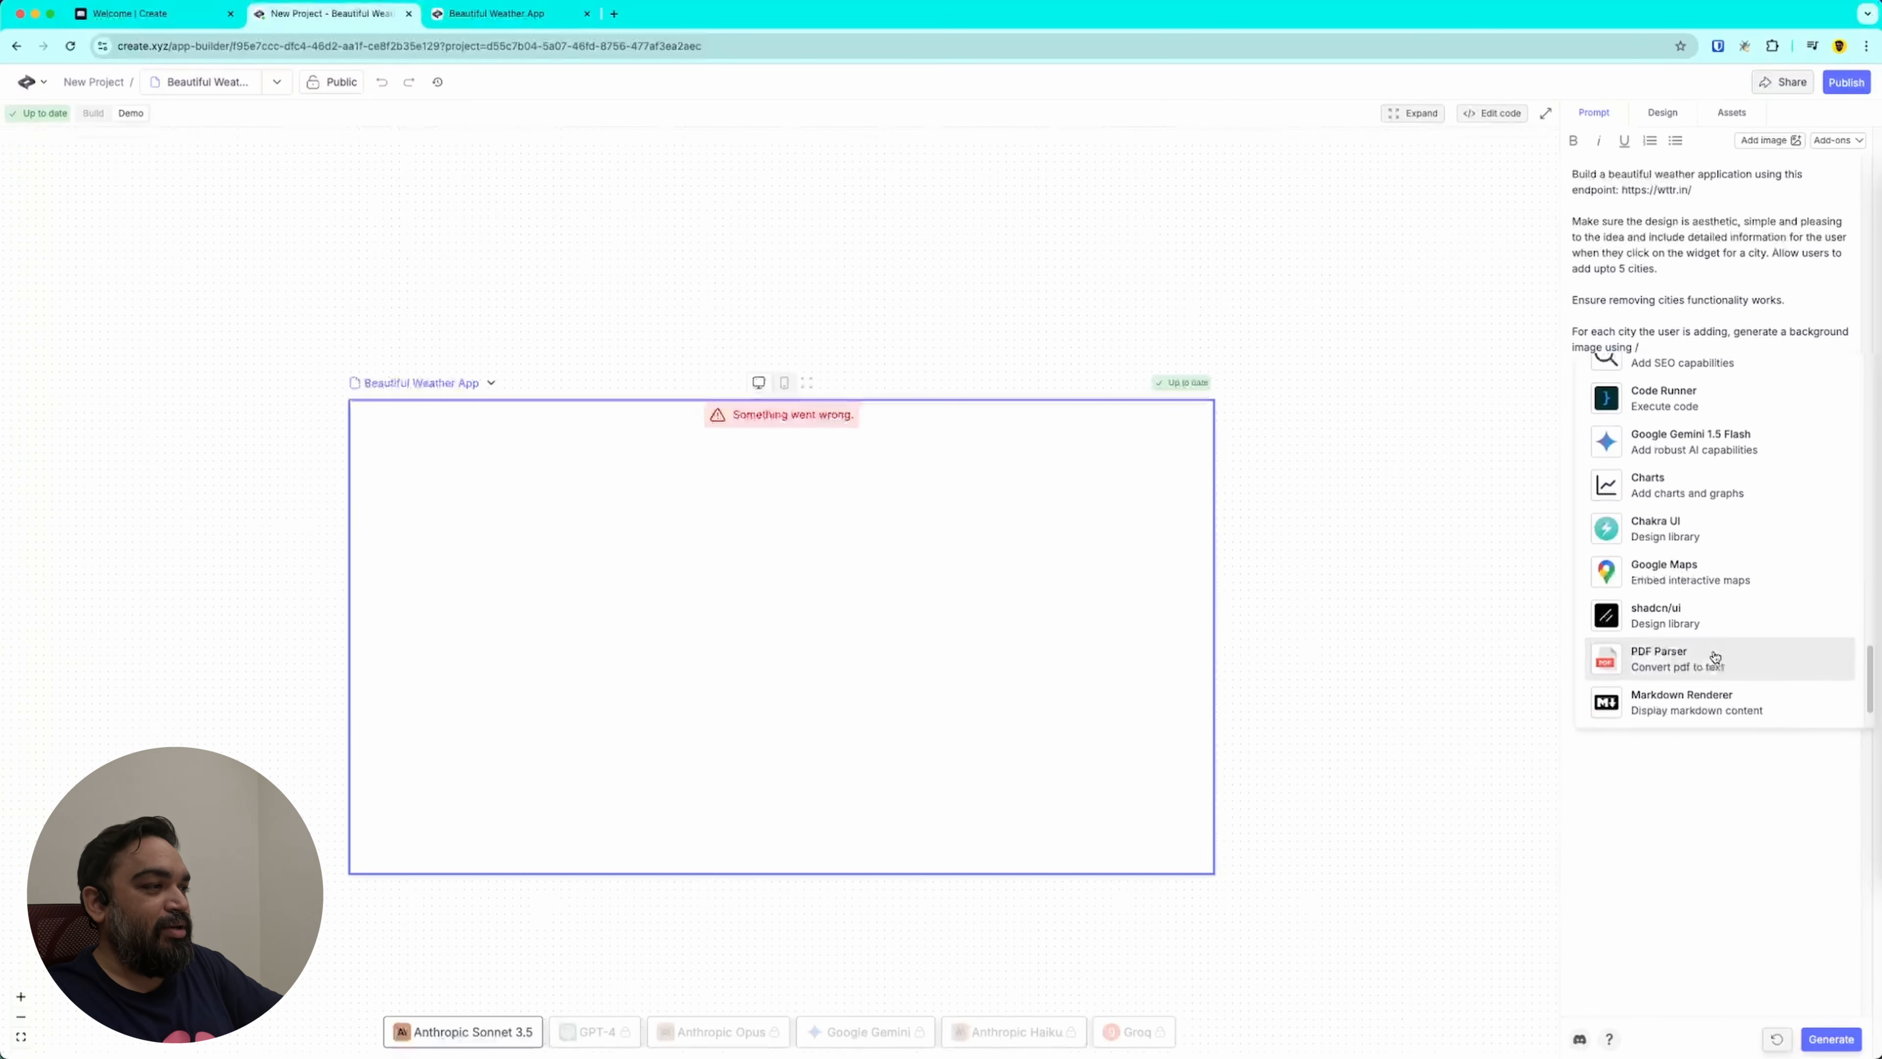
scroll(1715, 657, down, 2)
scroll(1715, 657, up, 20)
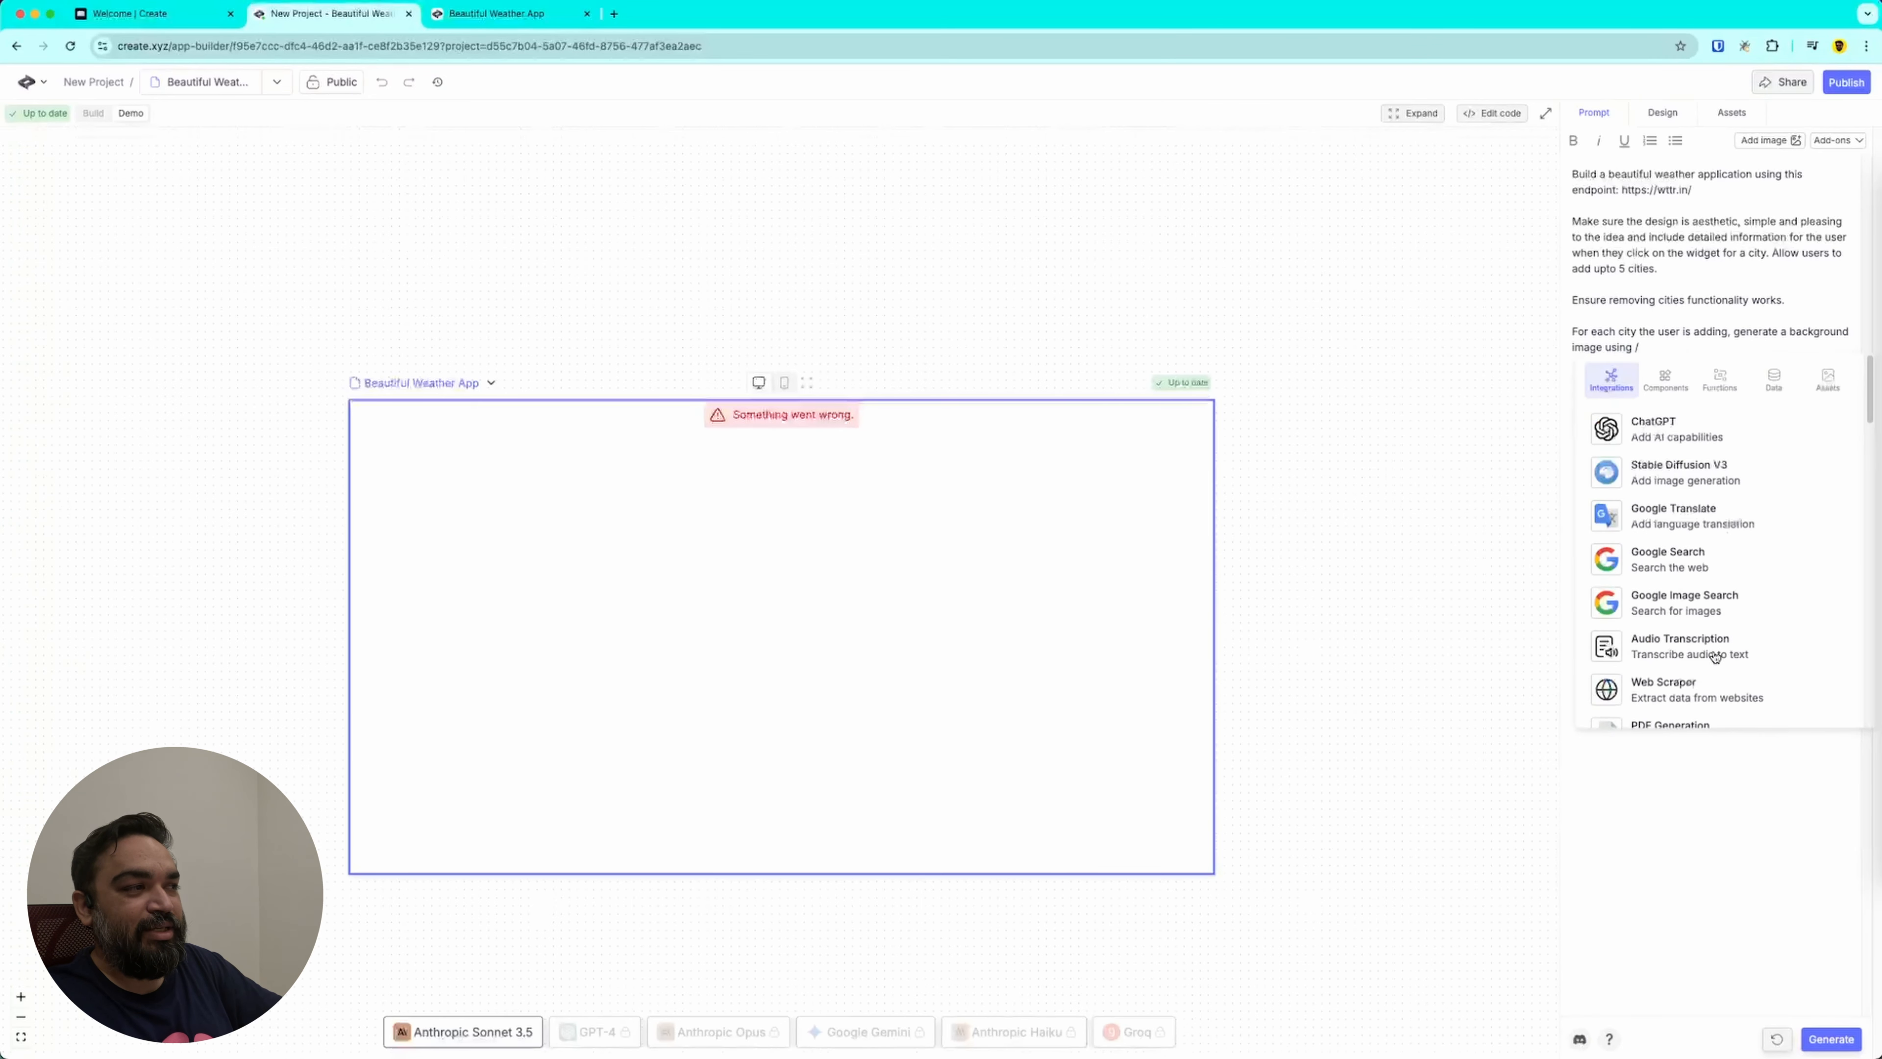
scroll(1715, 657, down, 5)
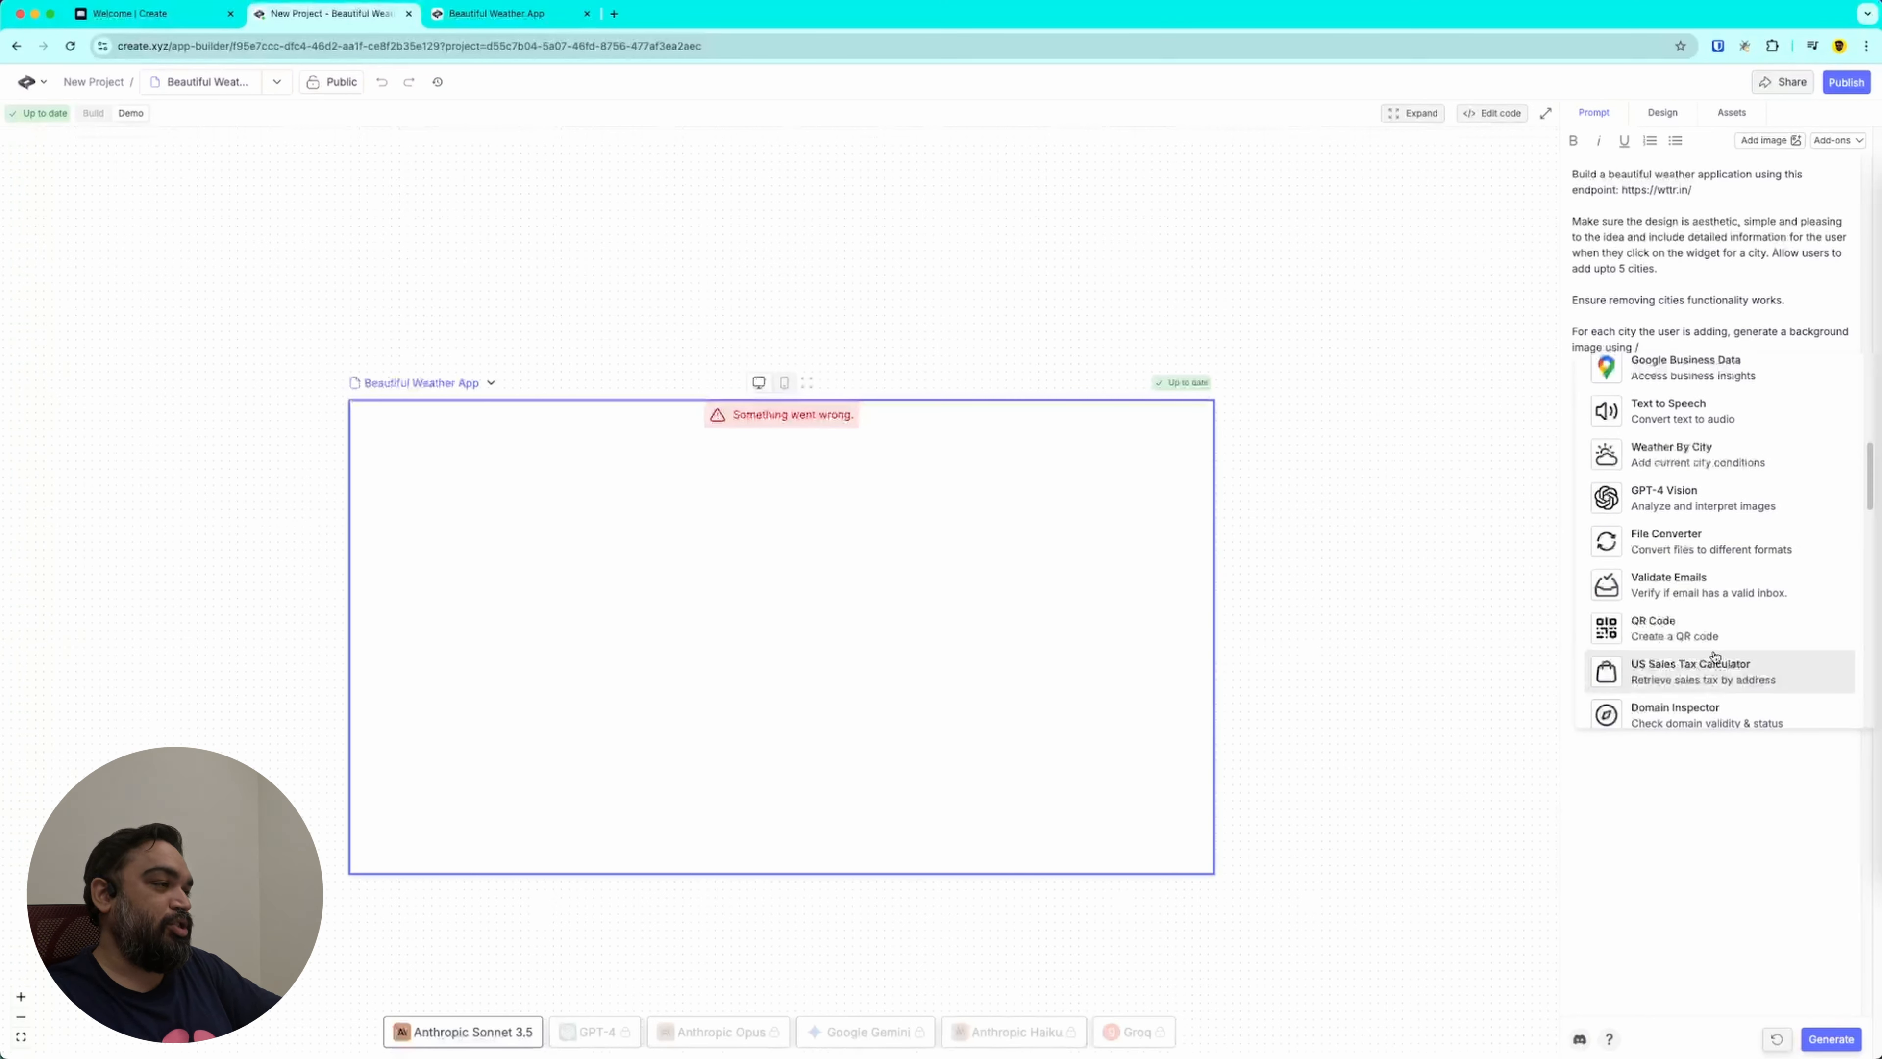
scroll(1719, 638, up, 5)
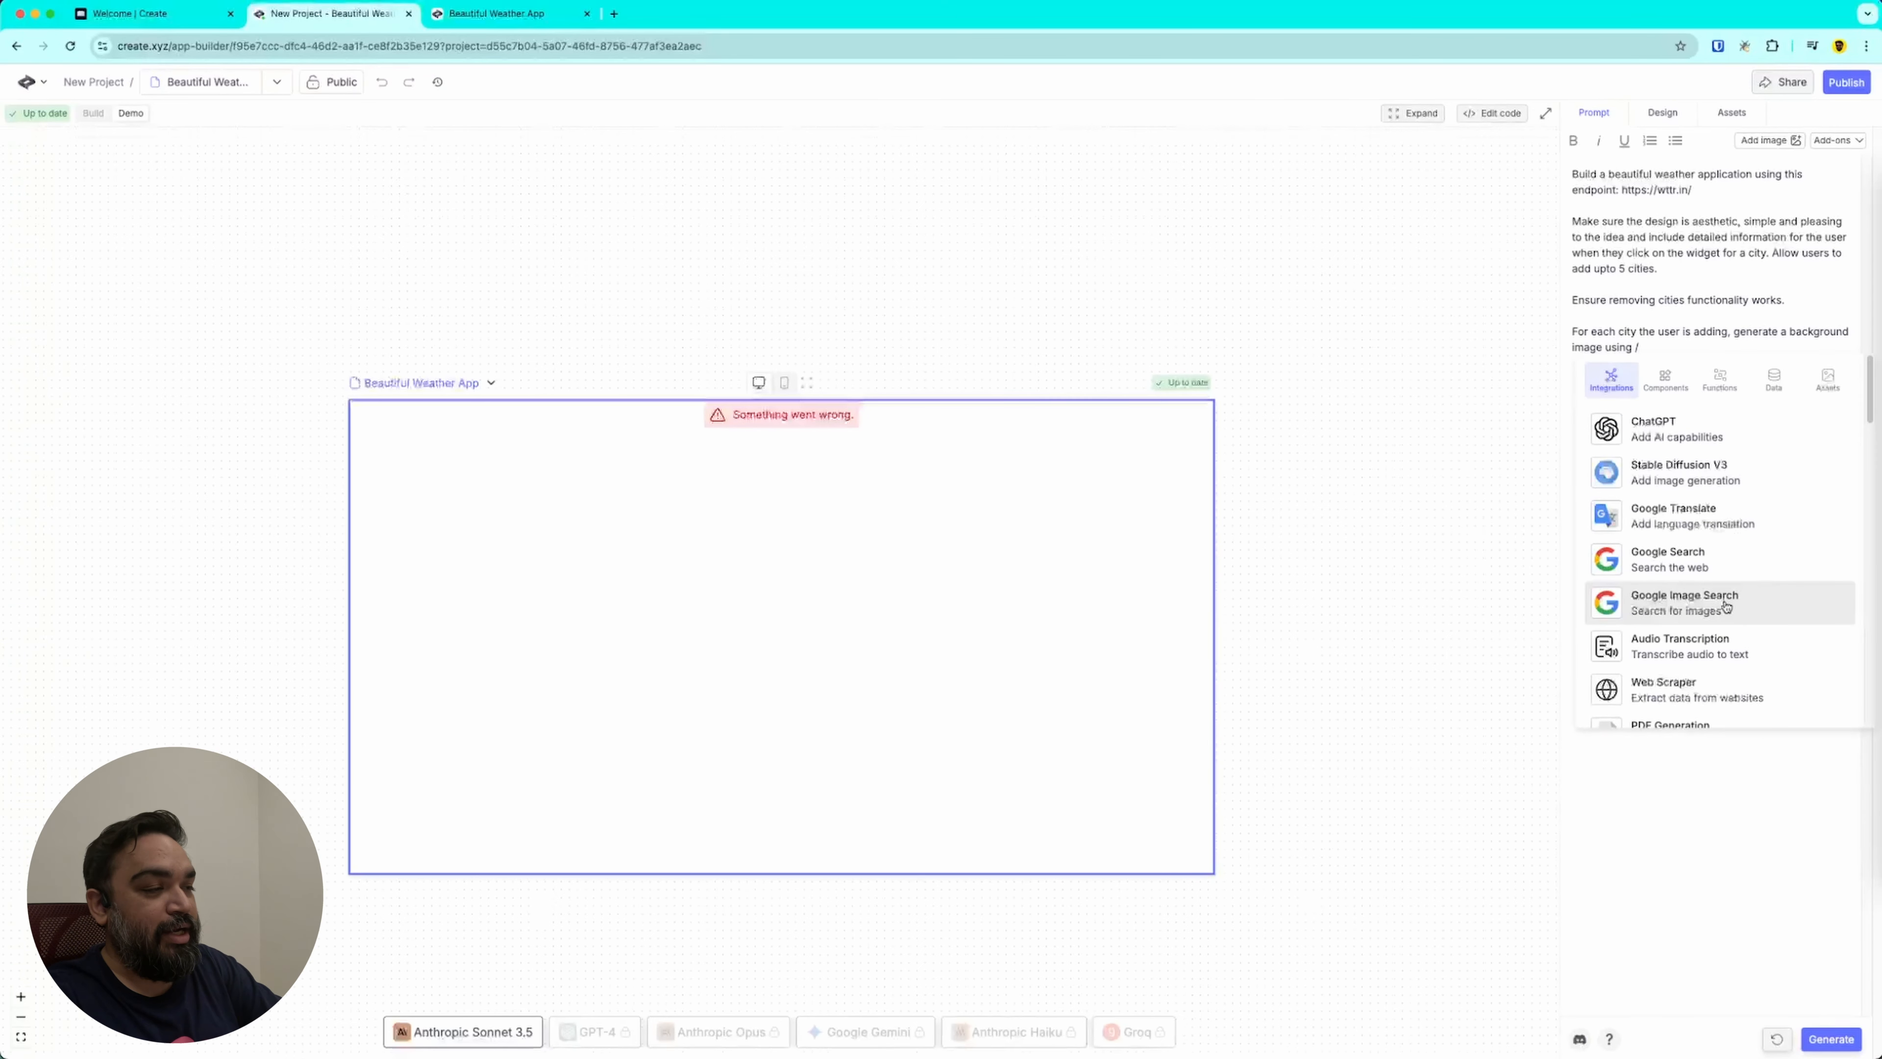
text(dall)
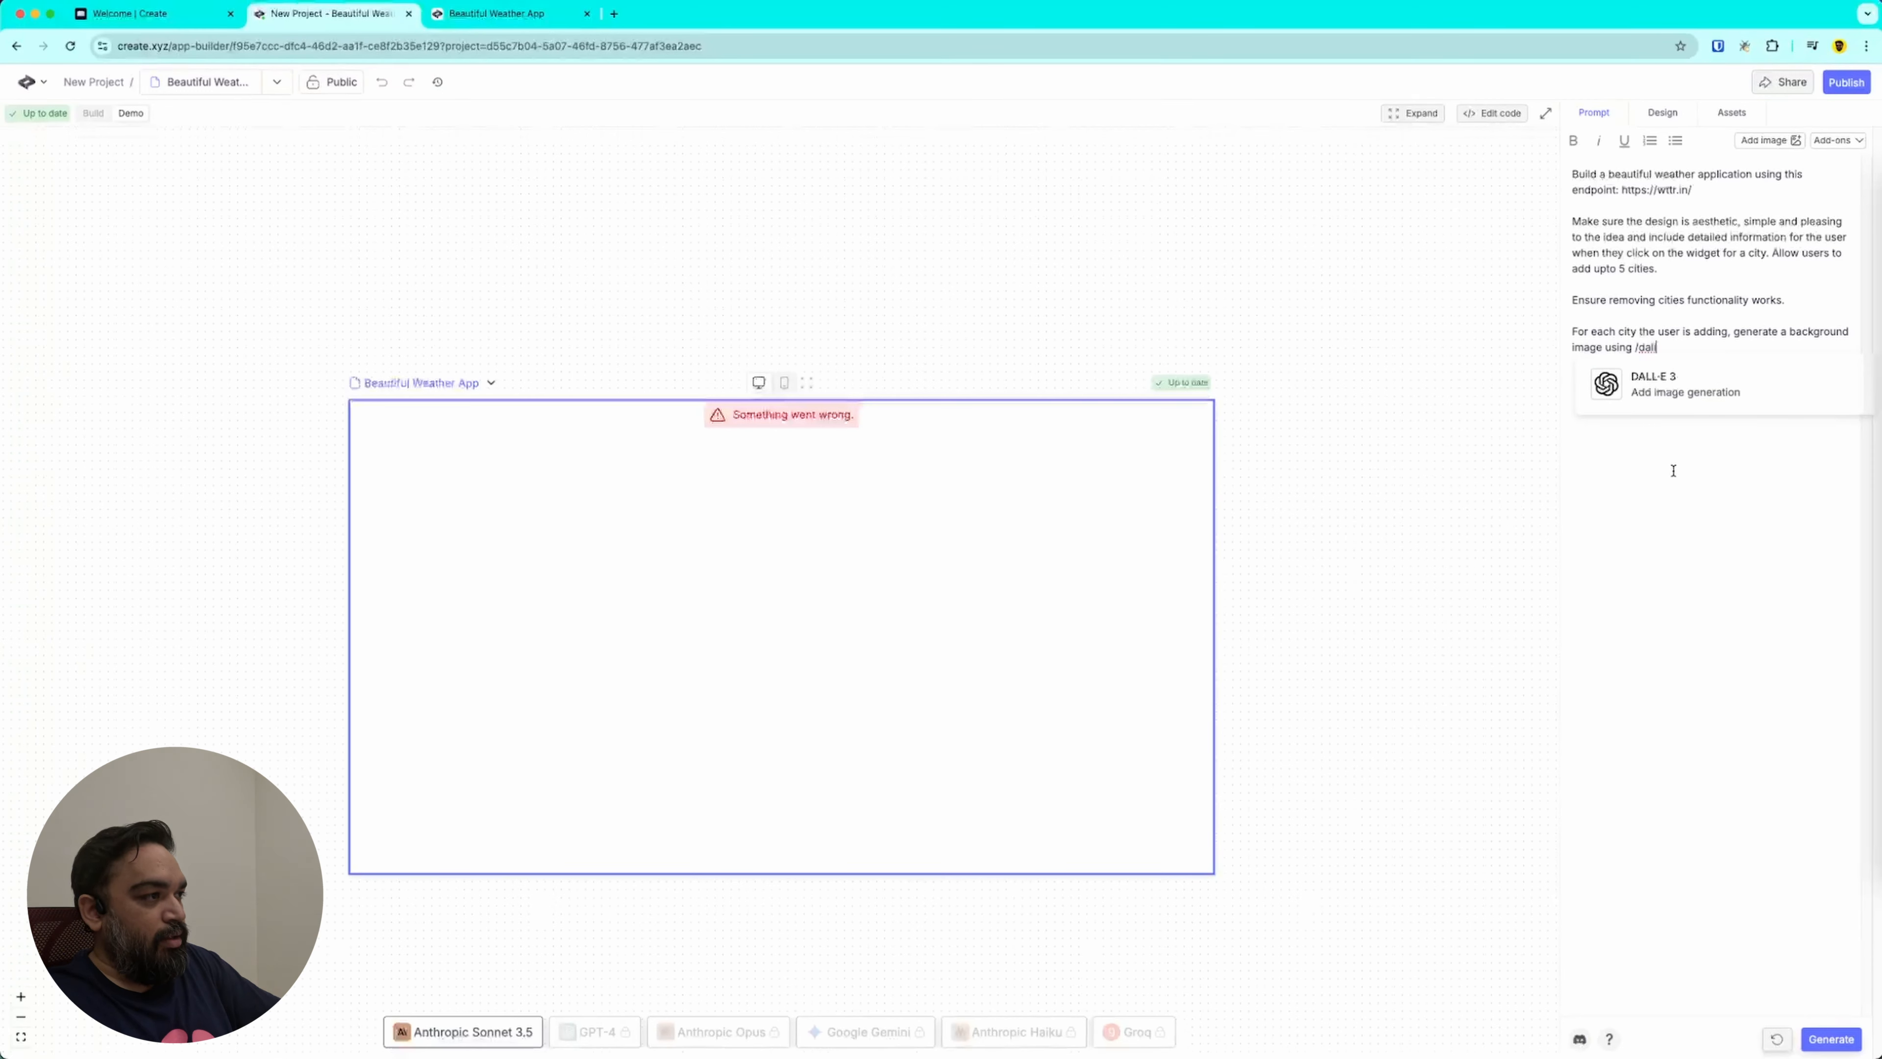
click(1713, 398)
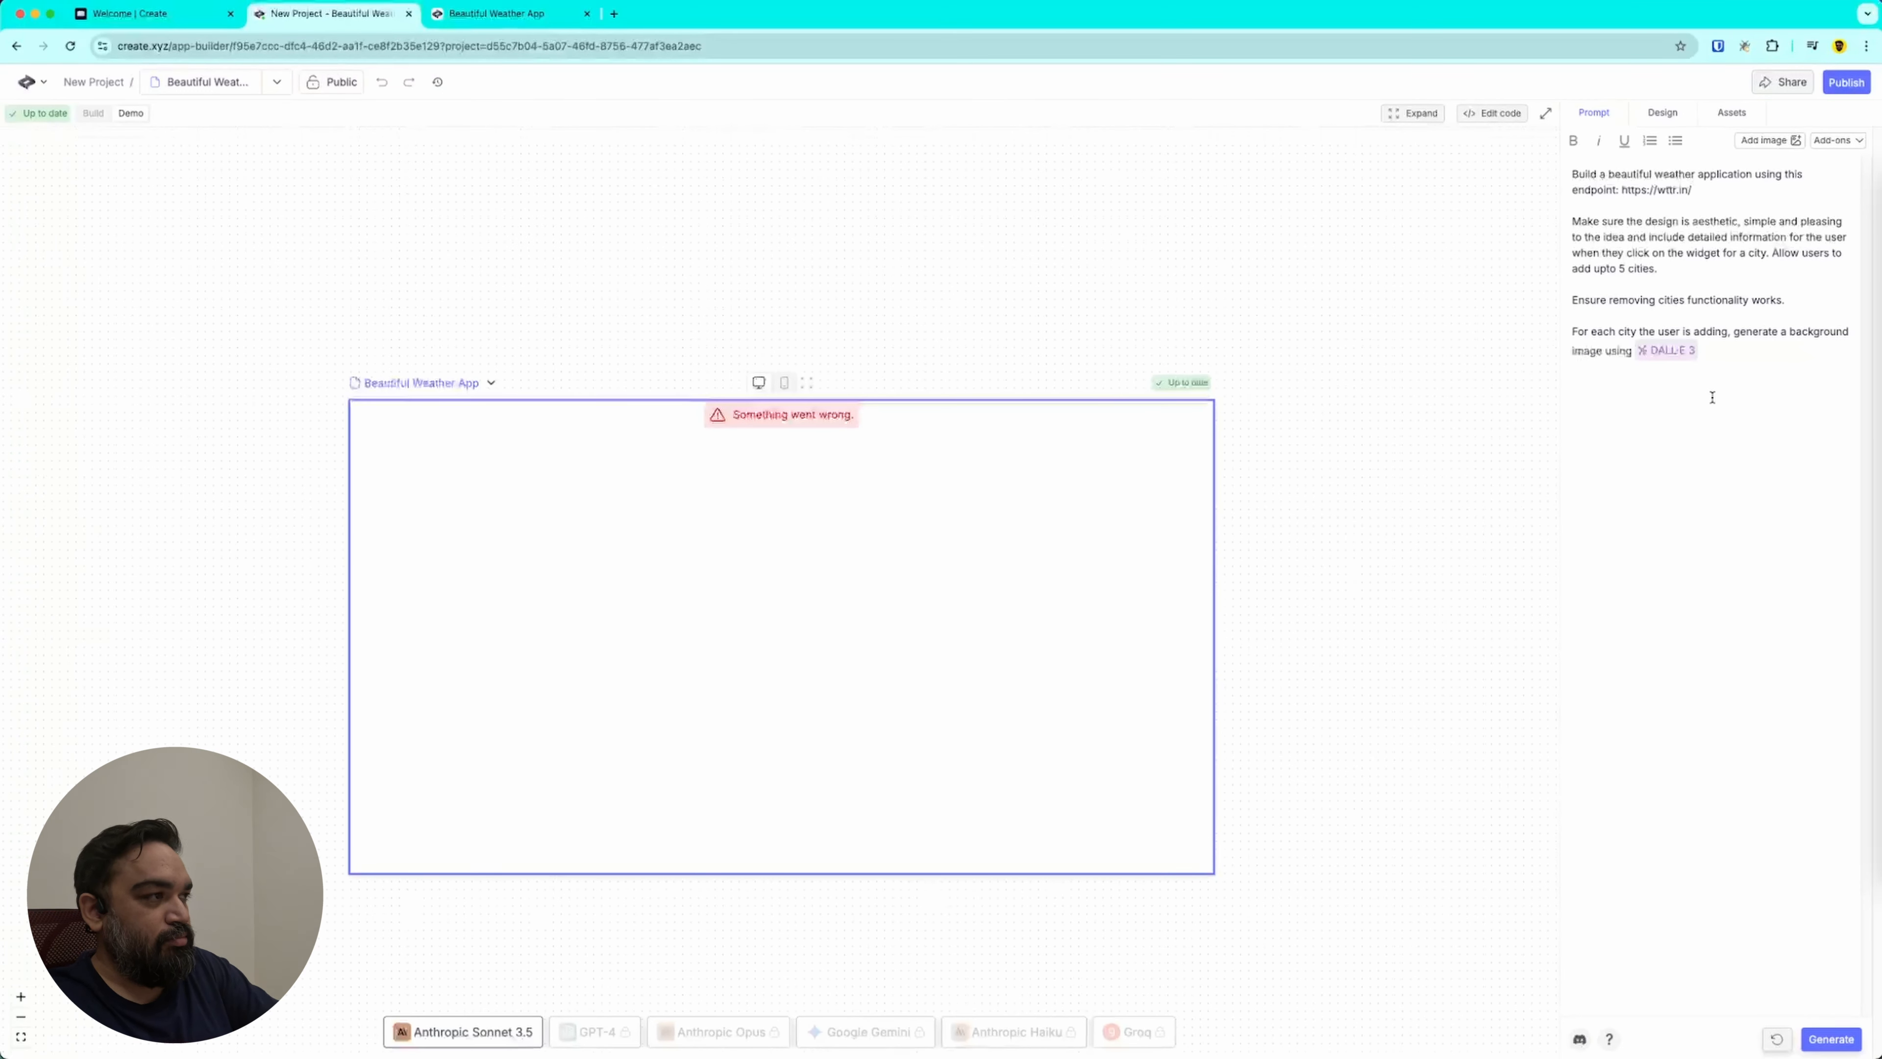
text(API.)
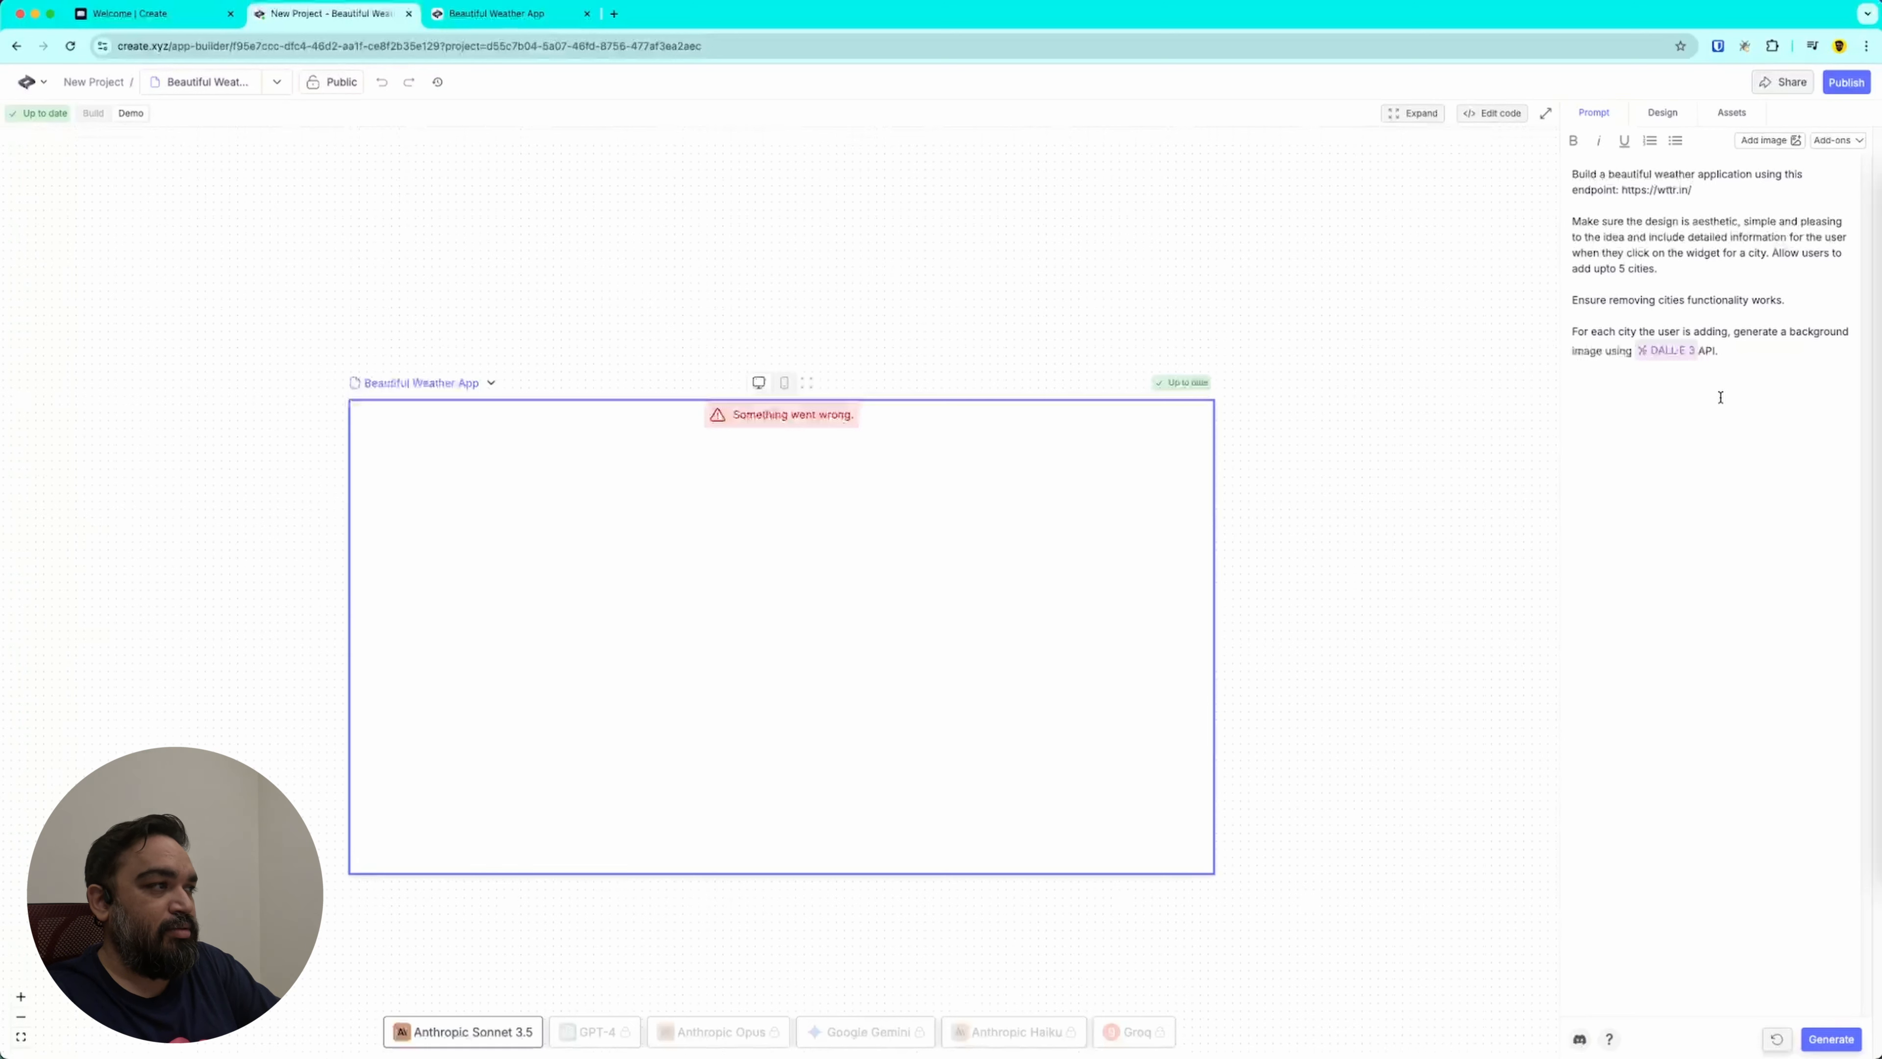
Step: Append "Make sure it looks aesthetic." to the prompt and regenerate the app
text(Make sure it looks aesthet)
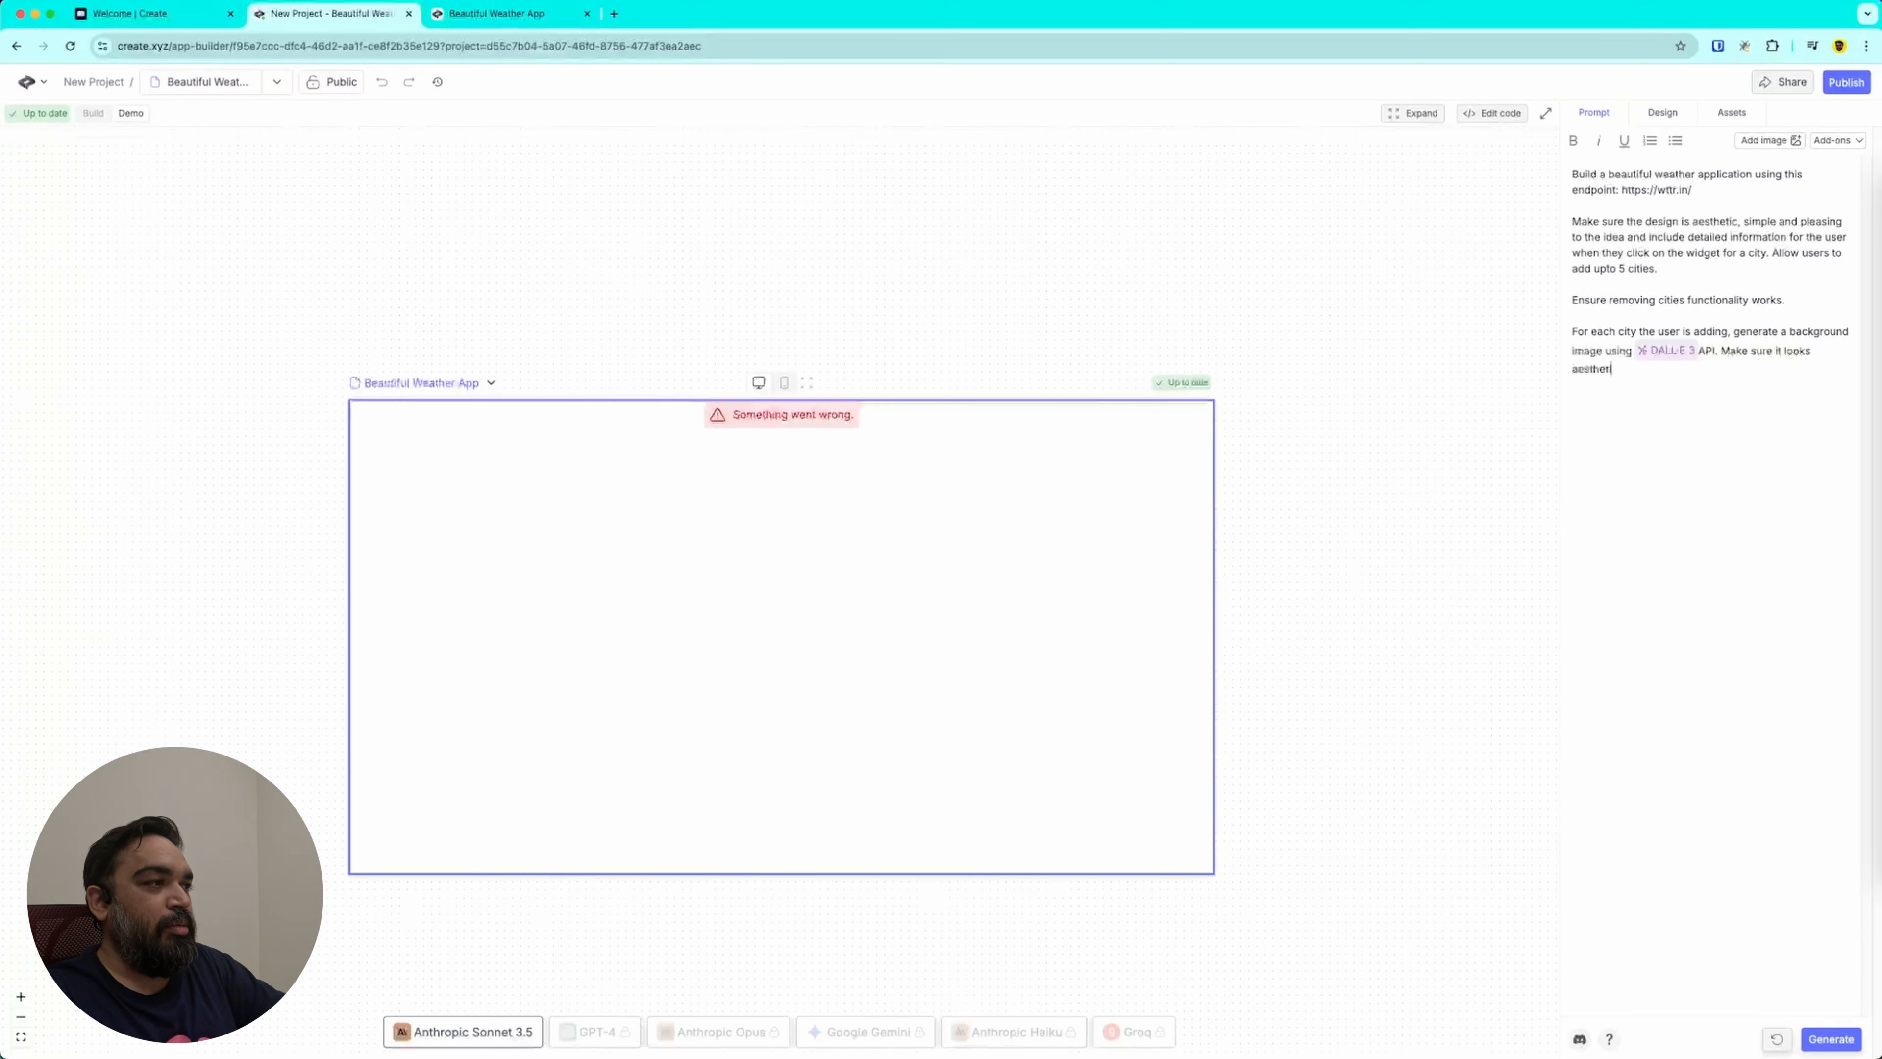
text(ic.)
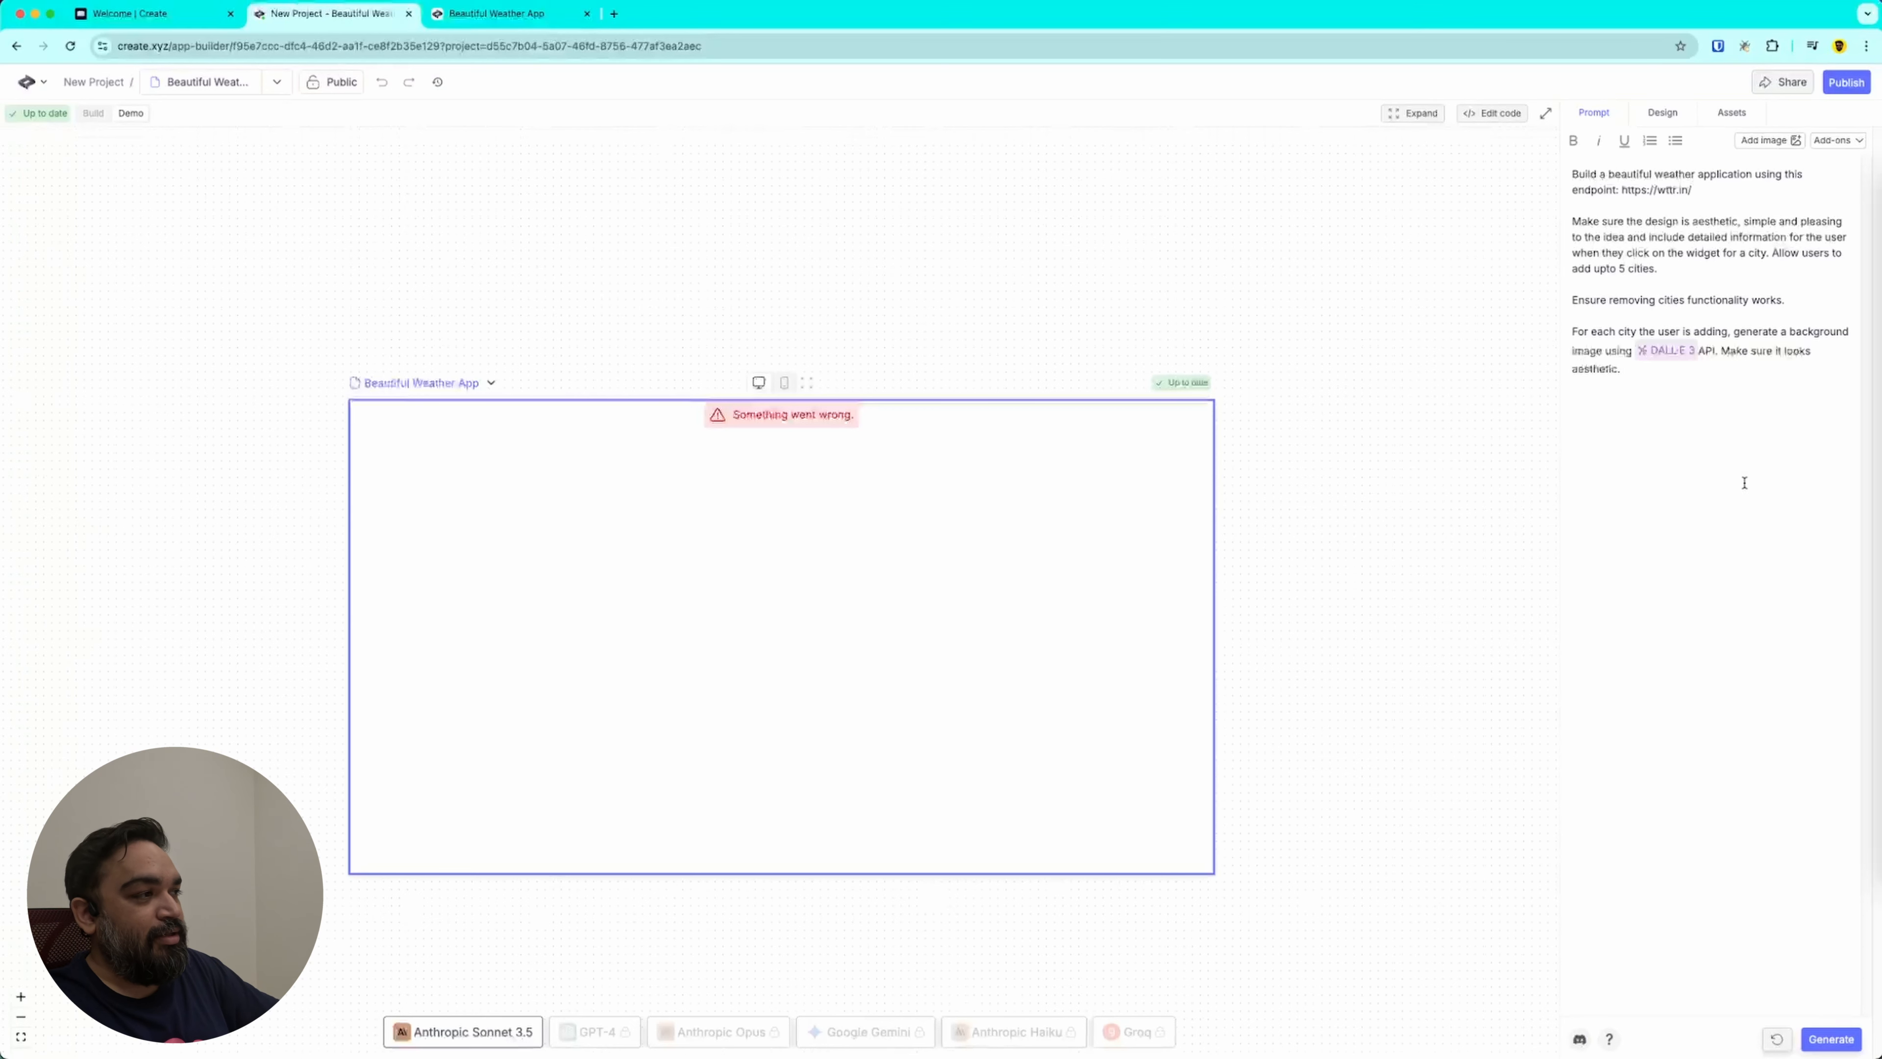
click(1831, 1038)
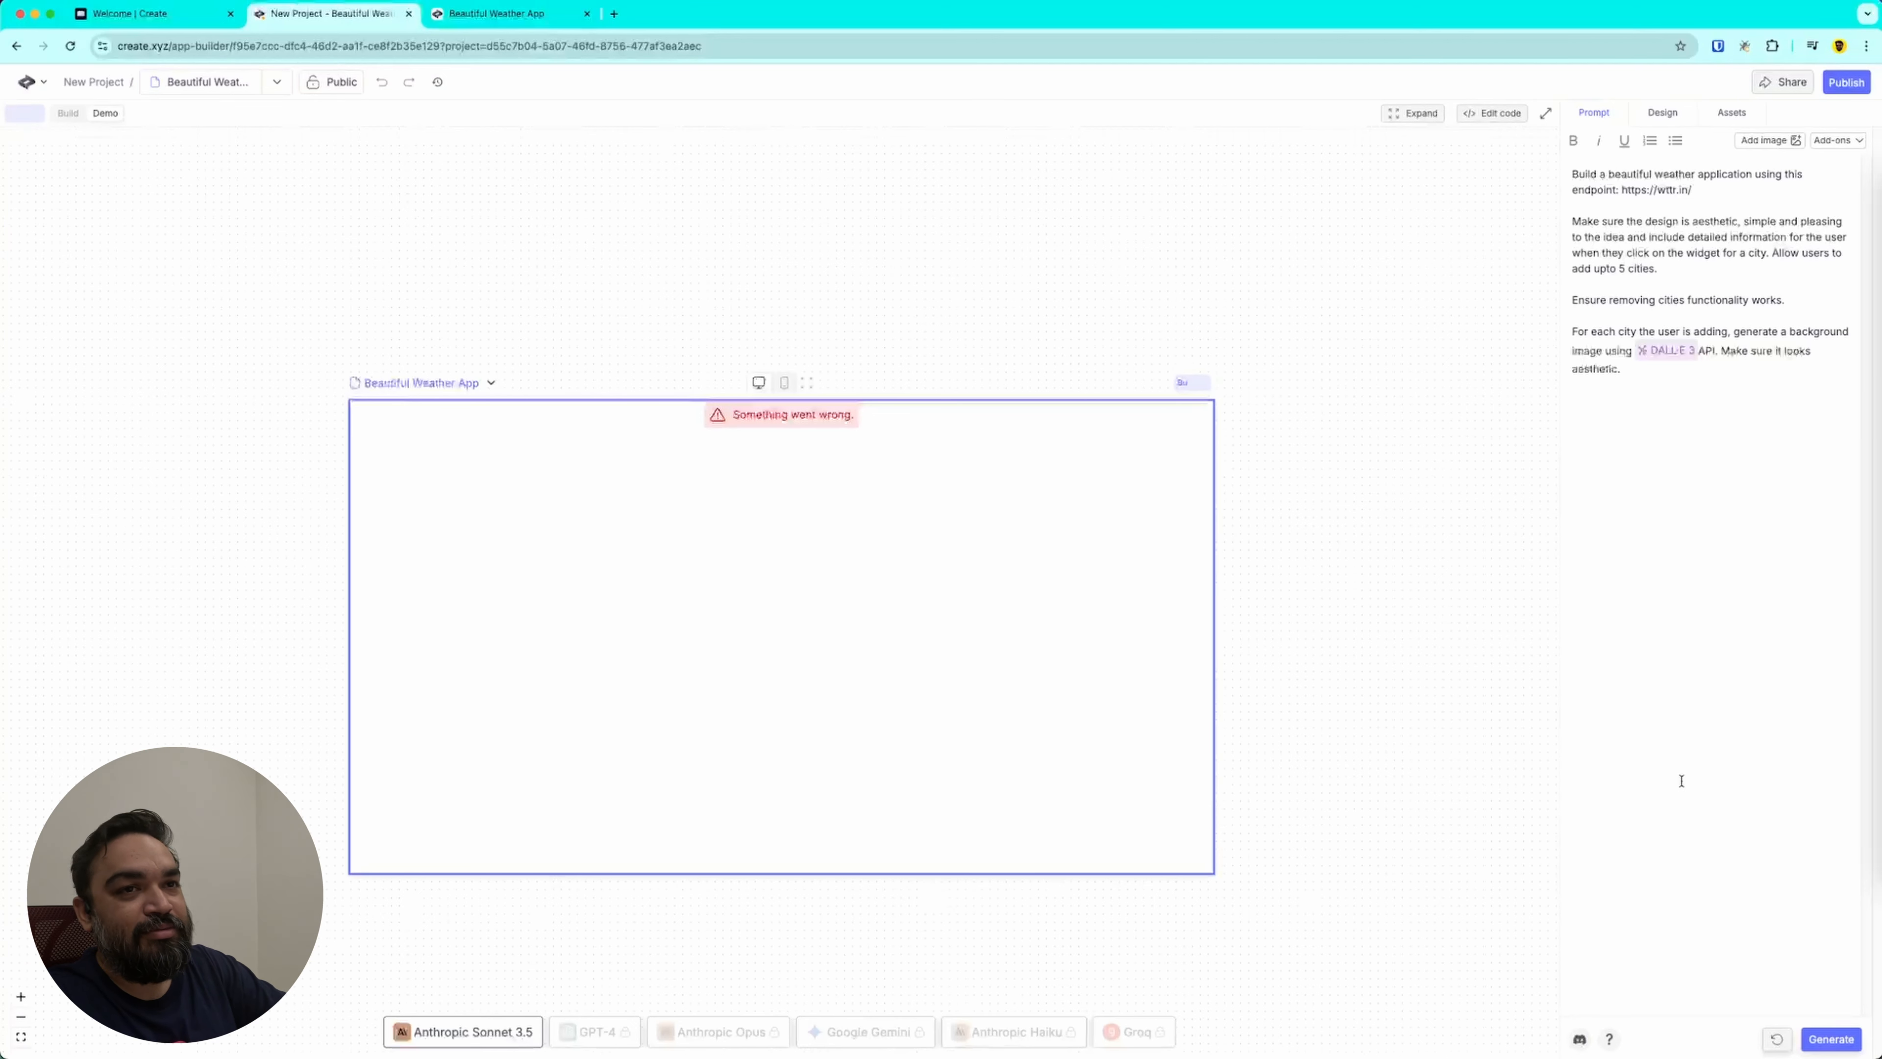
key(super+equal)
key(super+equal)
key(super+equal)
key(super+equal)
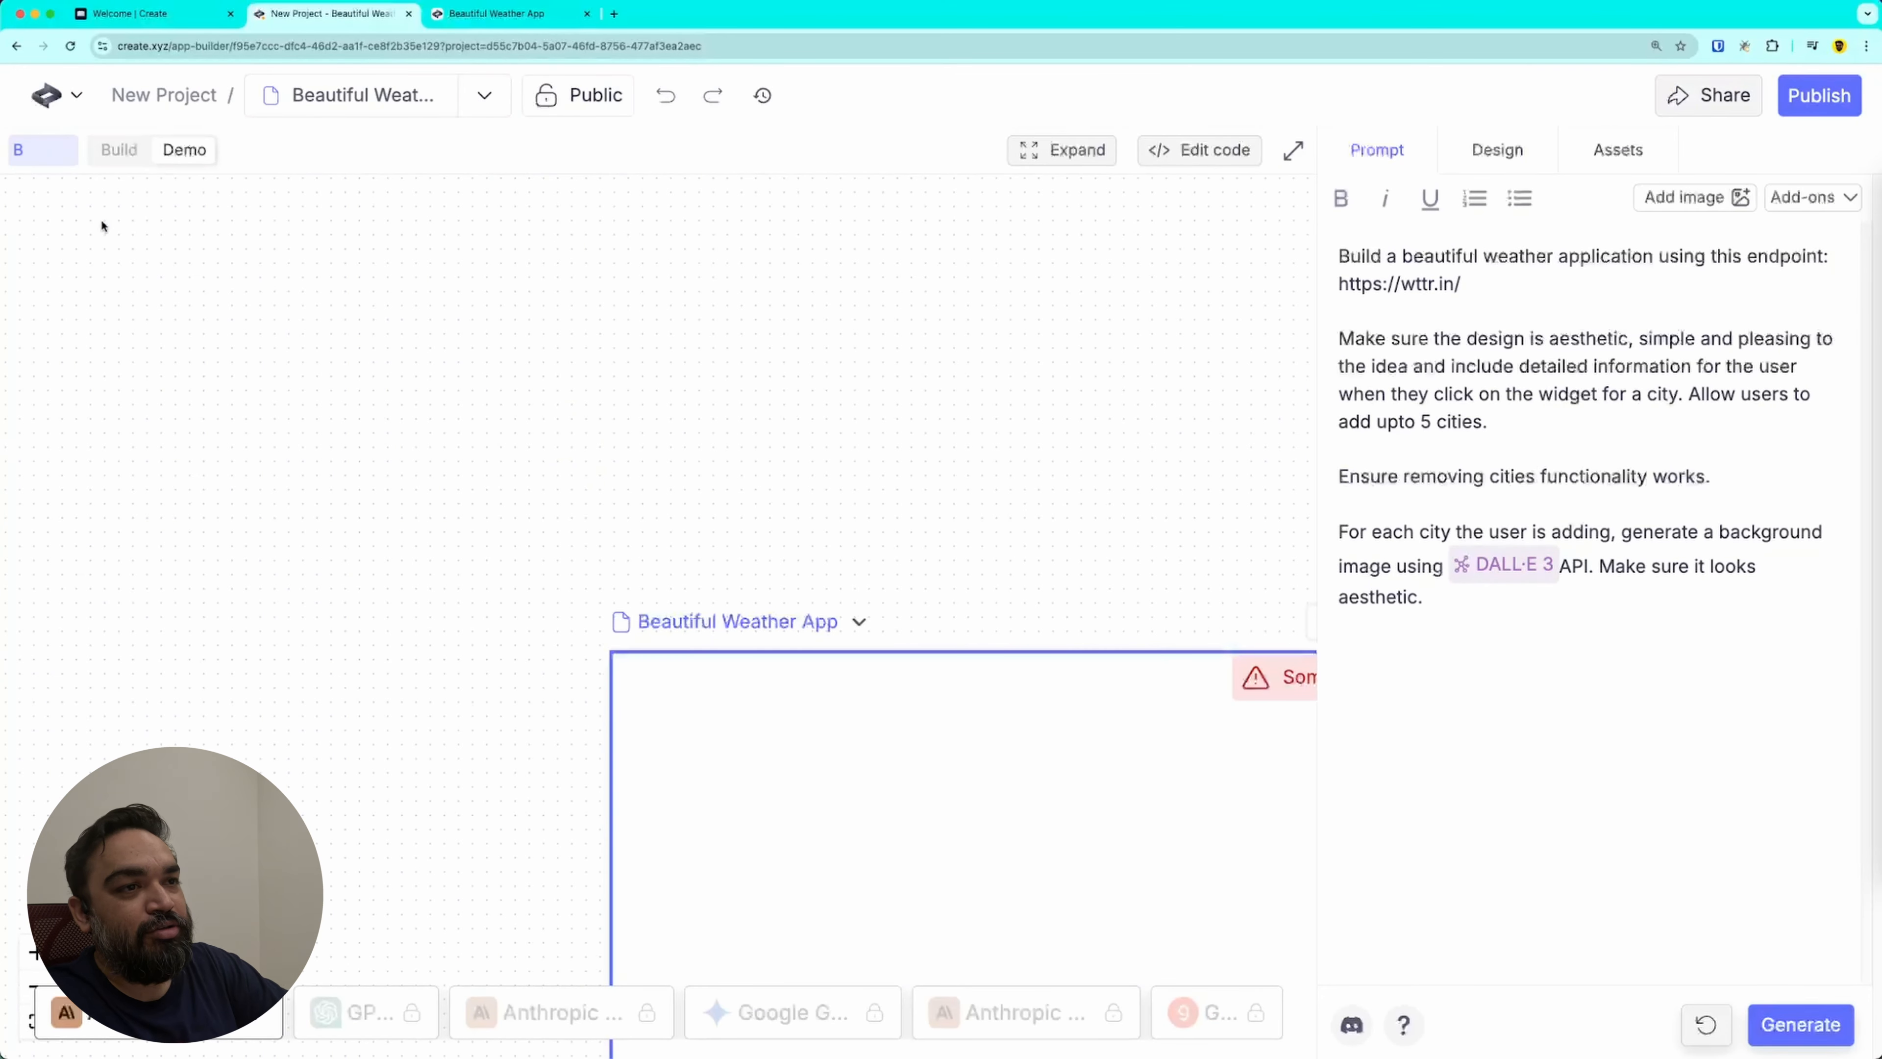
key(super+0)
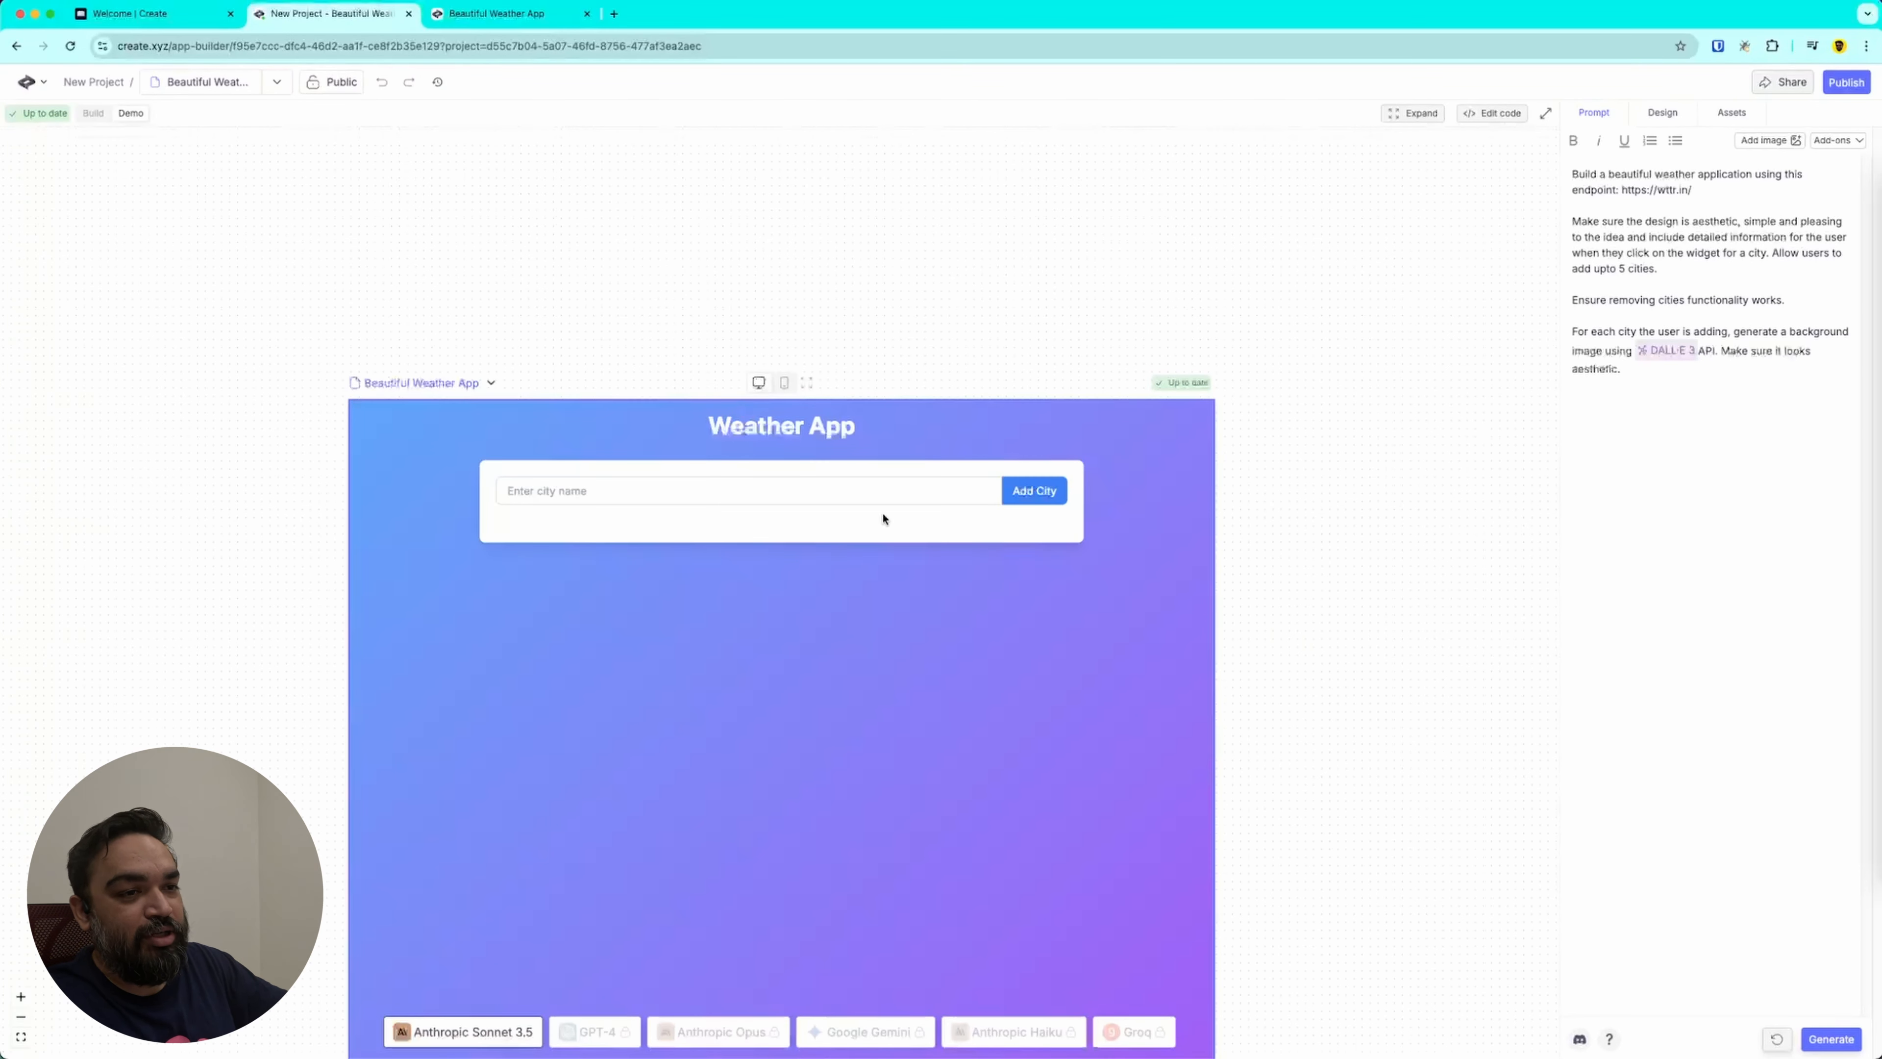
Step: Test the regenerated weather app by adding the city Tokyo
click(881, 492)
text(Tokyo)
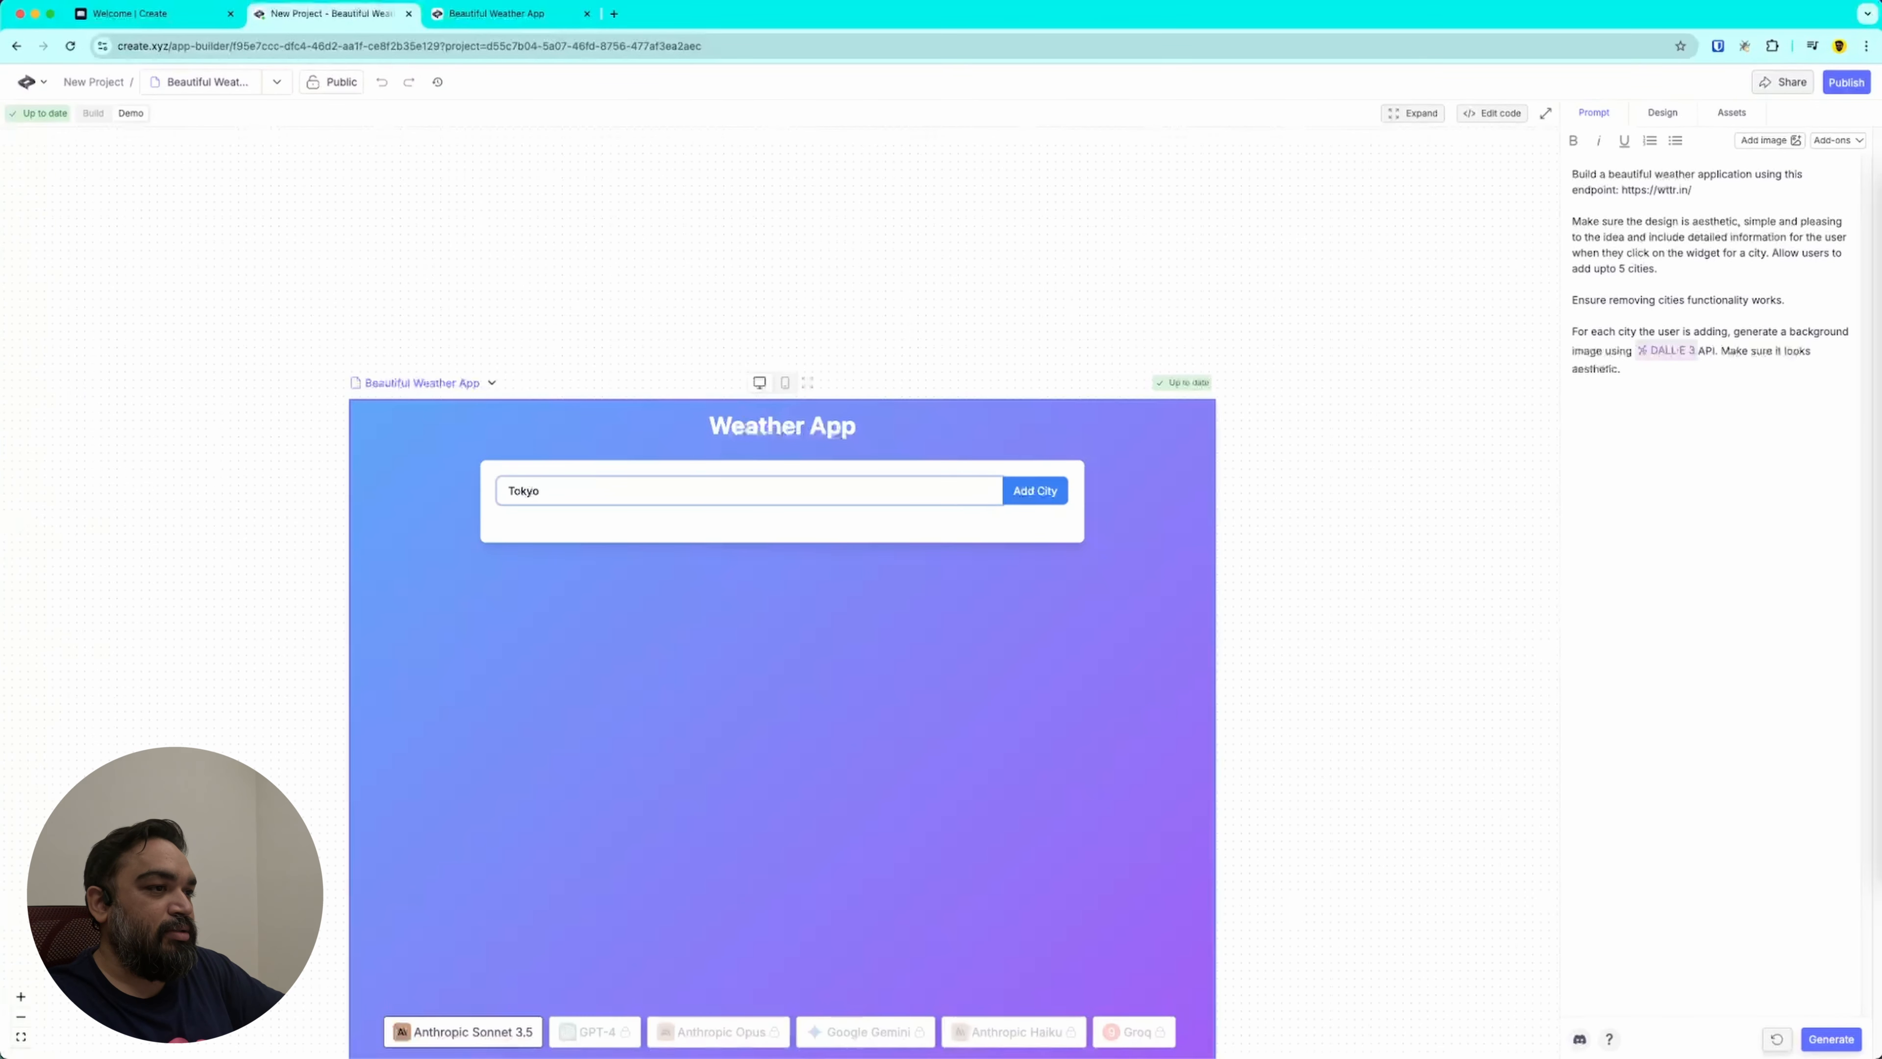
click(1010, 498)
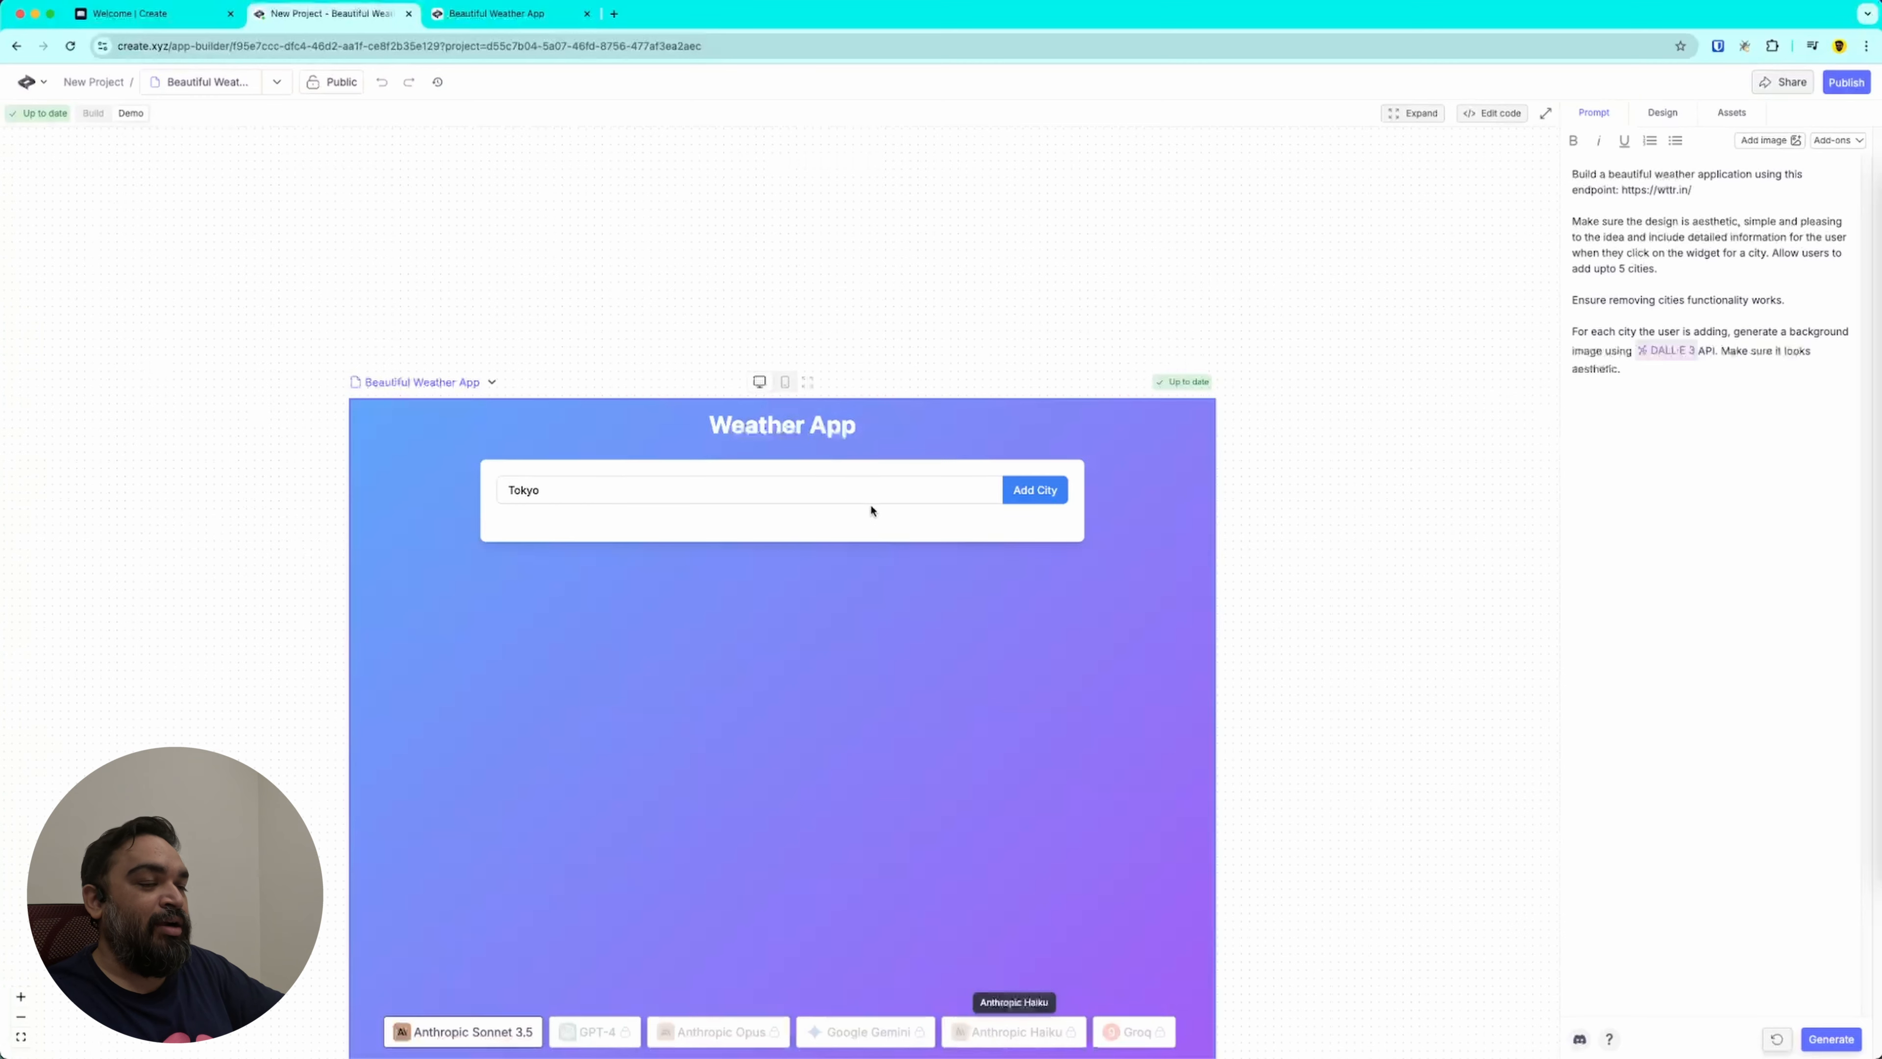
Step: Open the weather details of the card created for Tokyo and remove that city from the app preview
scroll(878, 522, up, 1)
double_click(911, 507)
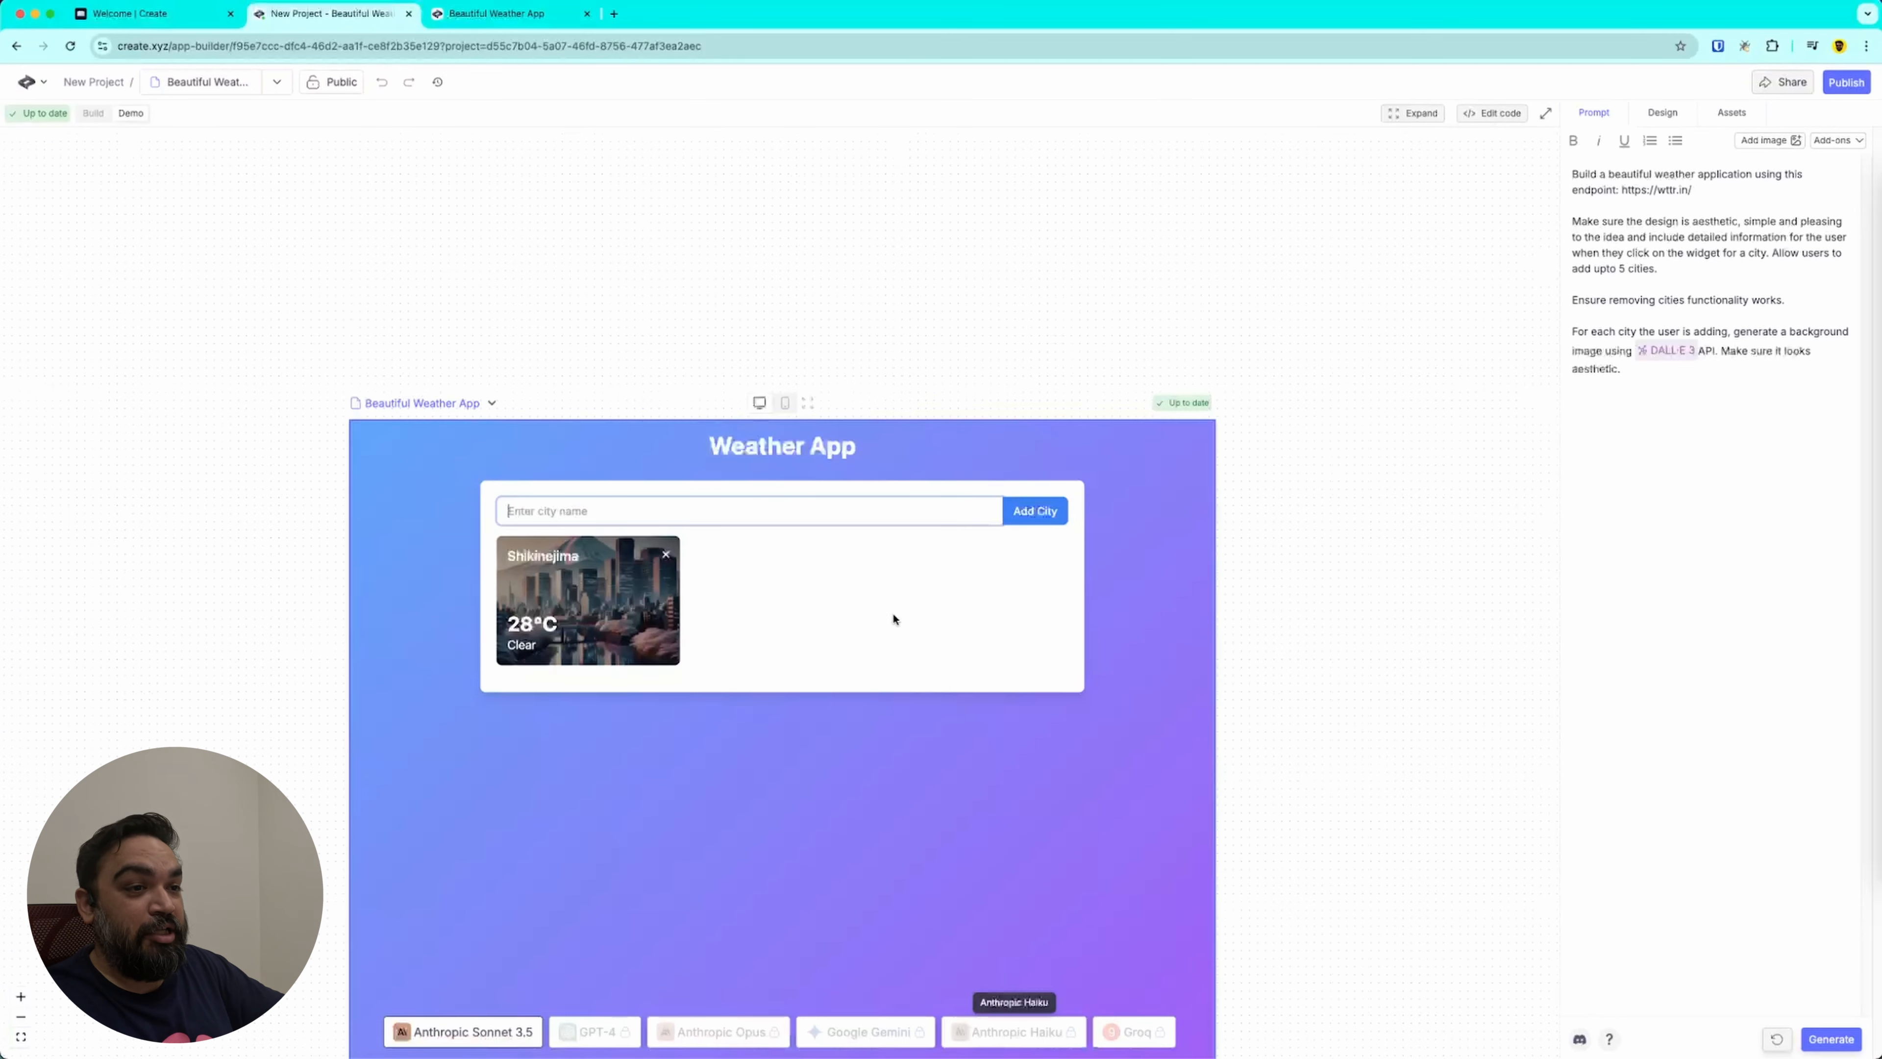
click(599, 635)
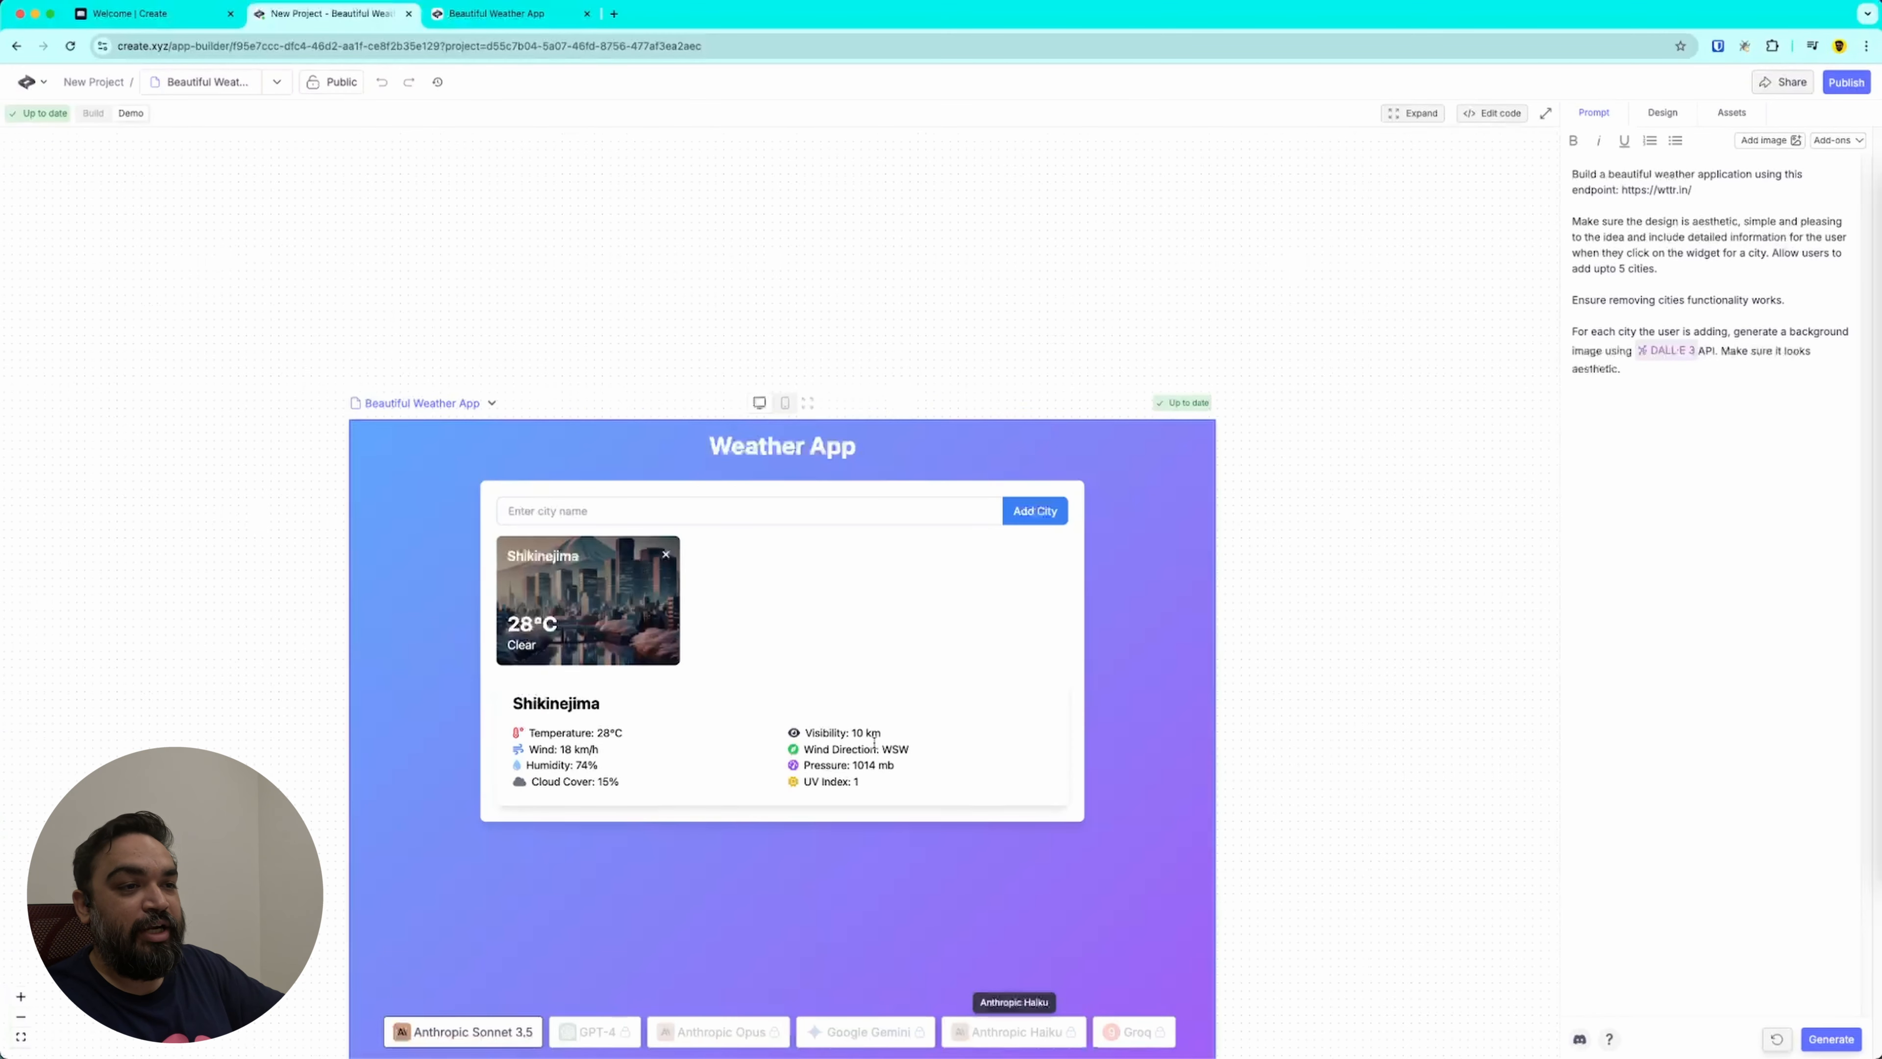
click(667, 559)
Step: Add the city Delhi in the weather app preview to test its generated background image
click(674, 510)
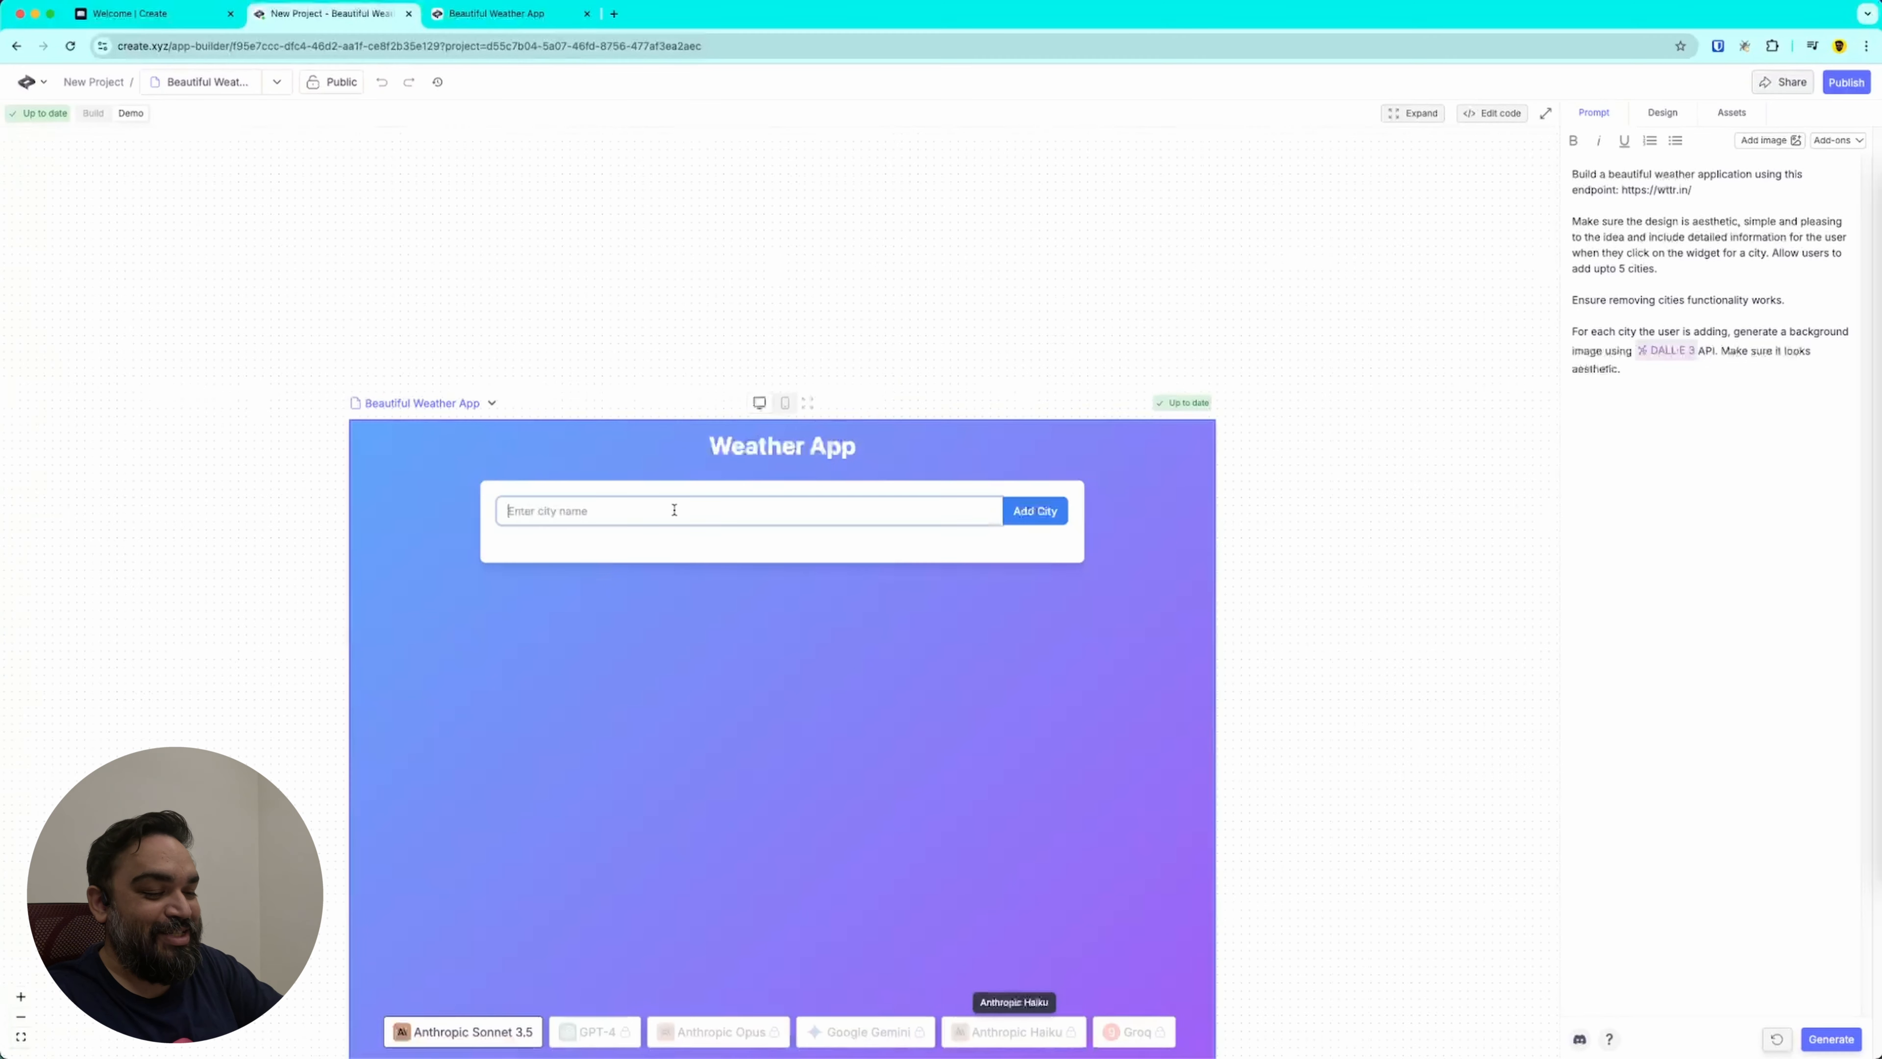
text(Delhi)
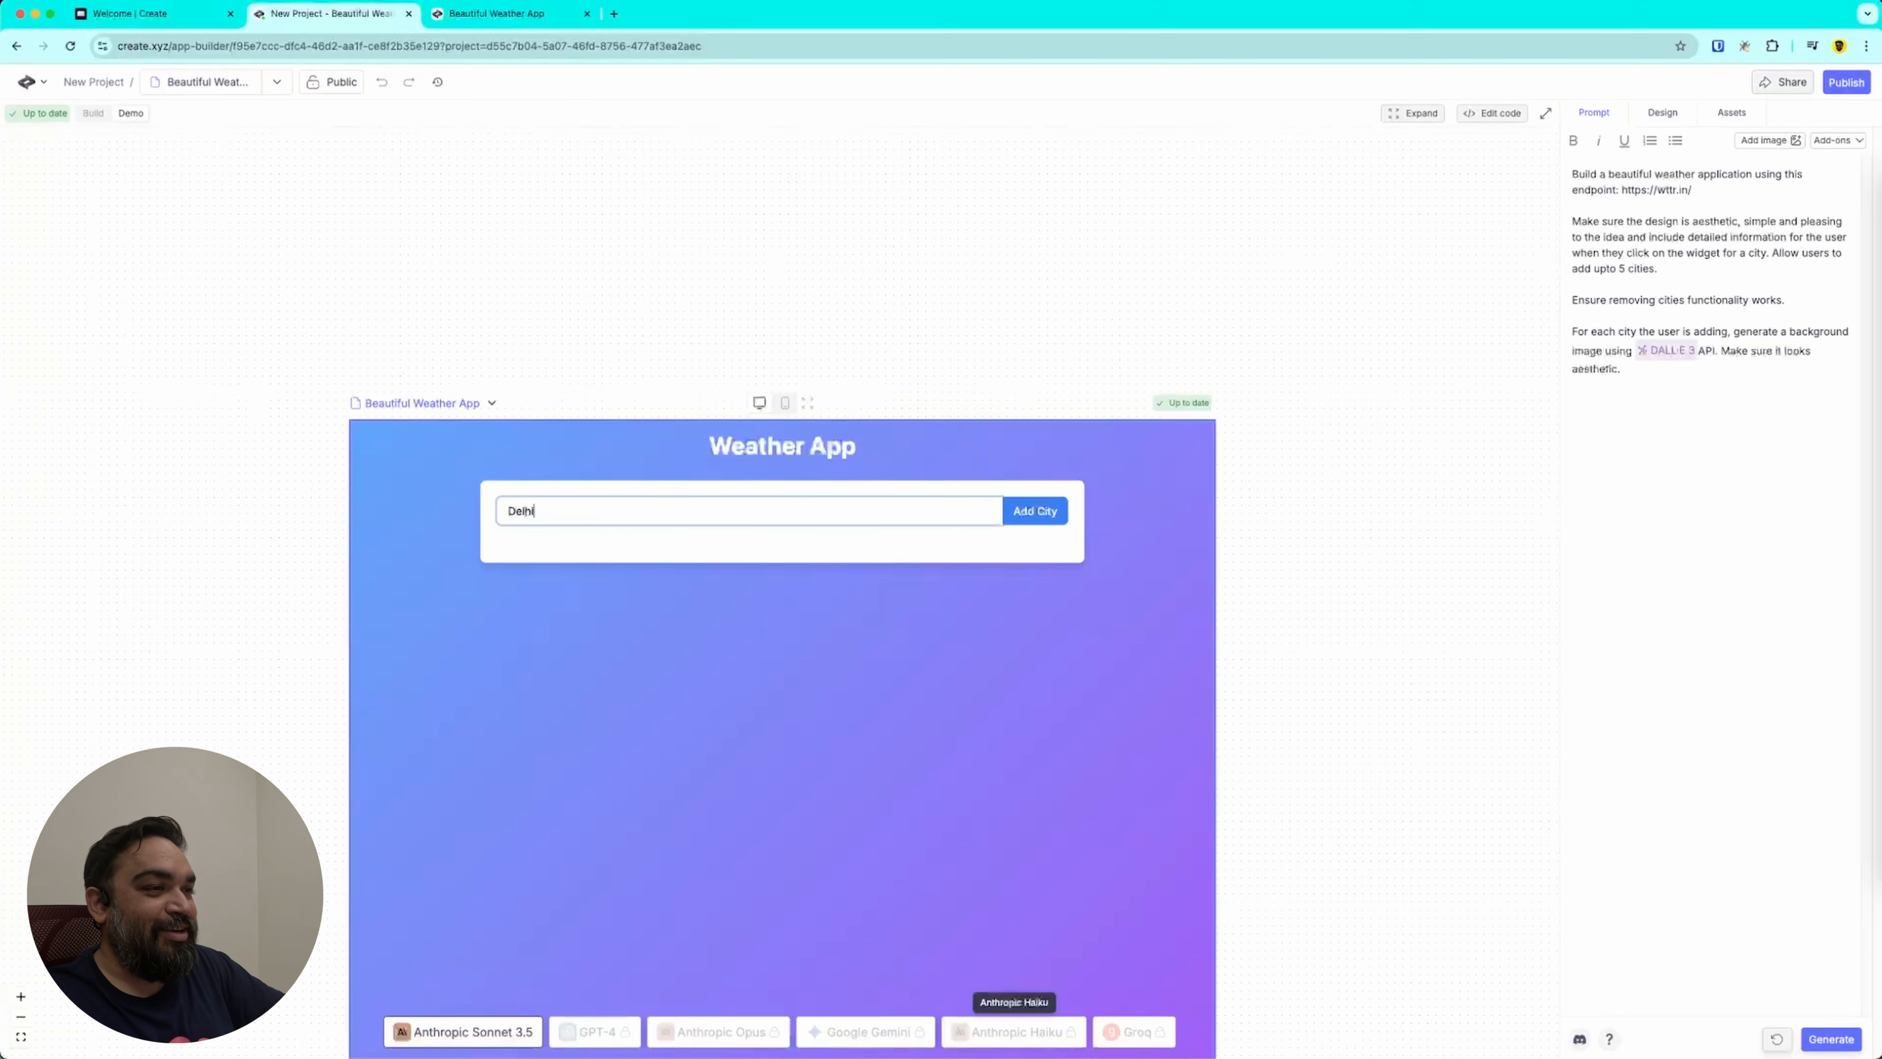
click(1016, 518)
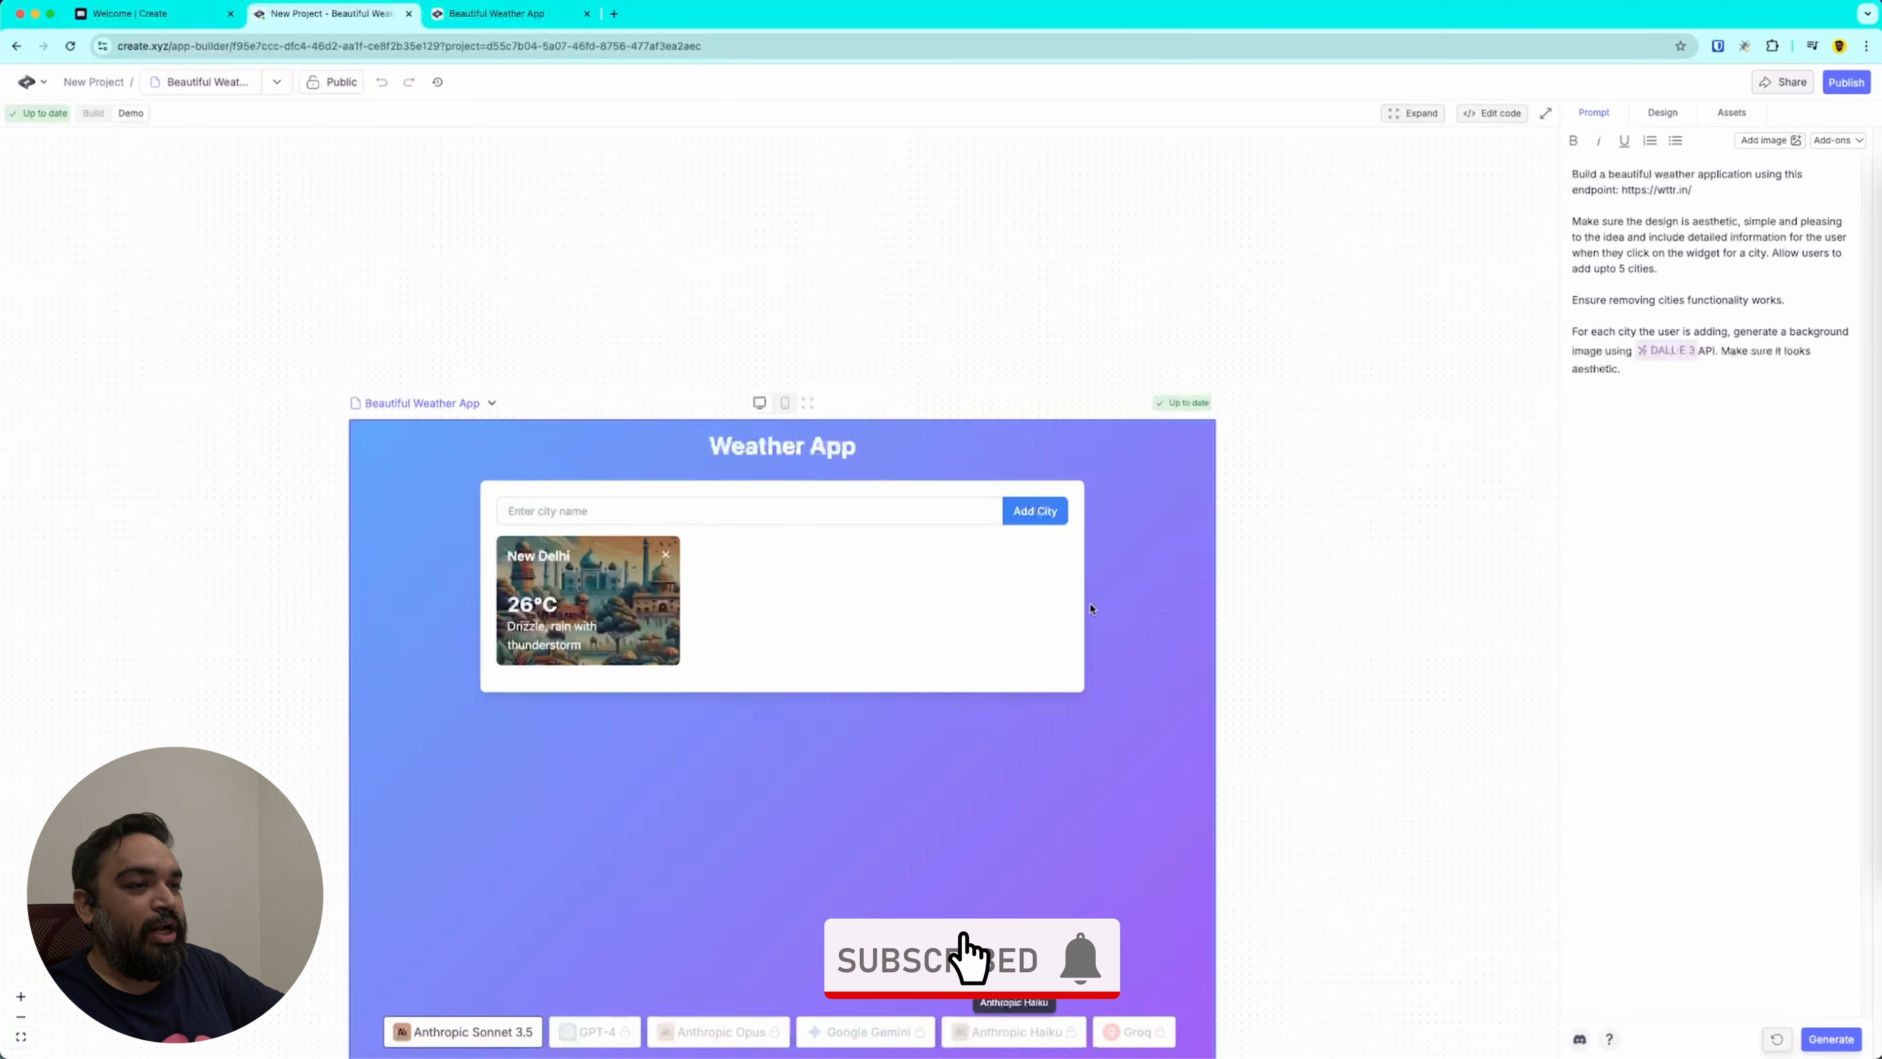
Step: Add a prompt paragraph asking for a loading icon between clicking "Add City" and the city card being generated, and regenerate the app
key(Return)
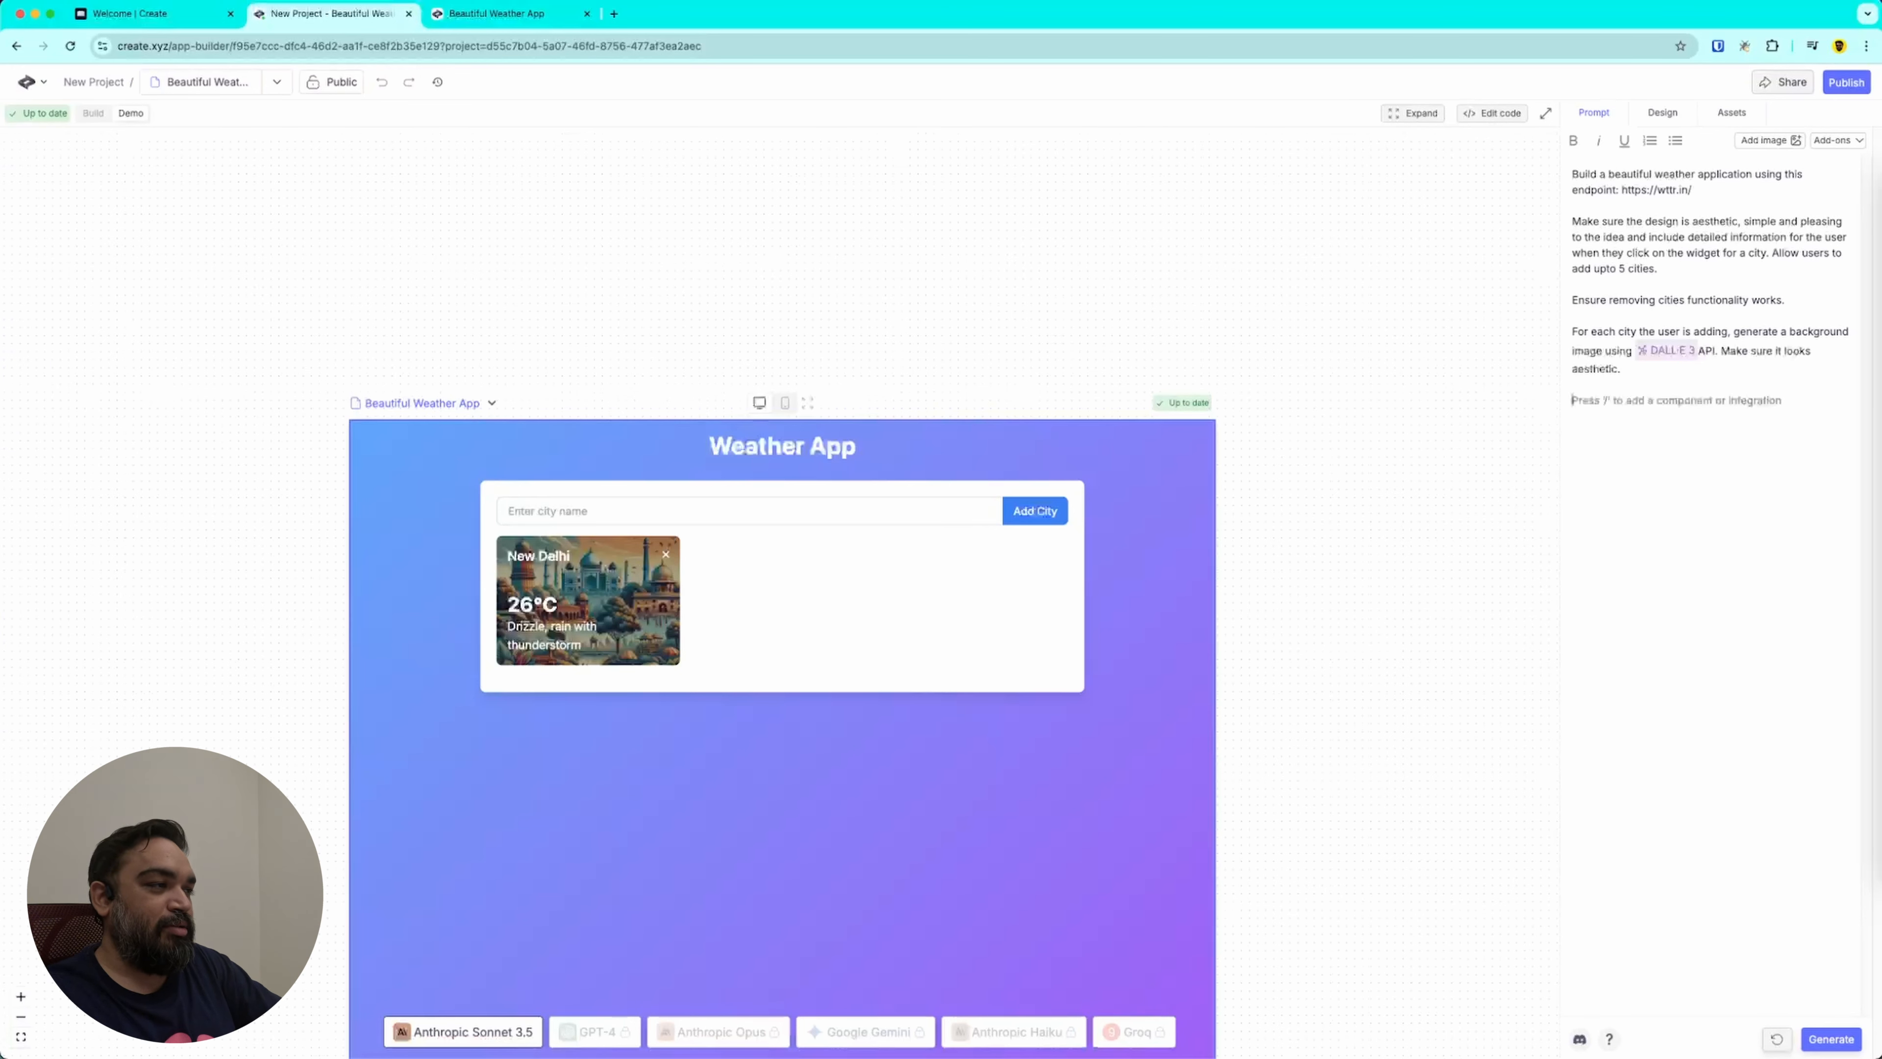
text(Show a loading icon when user clicks "Add City" and the actual city card is generated so that user knows that the app is working.)
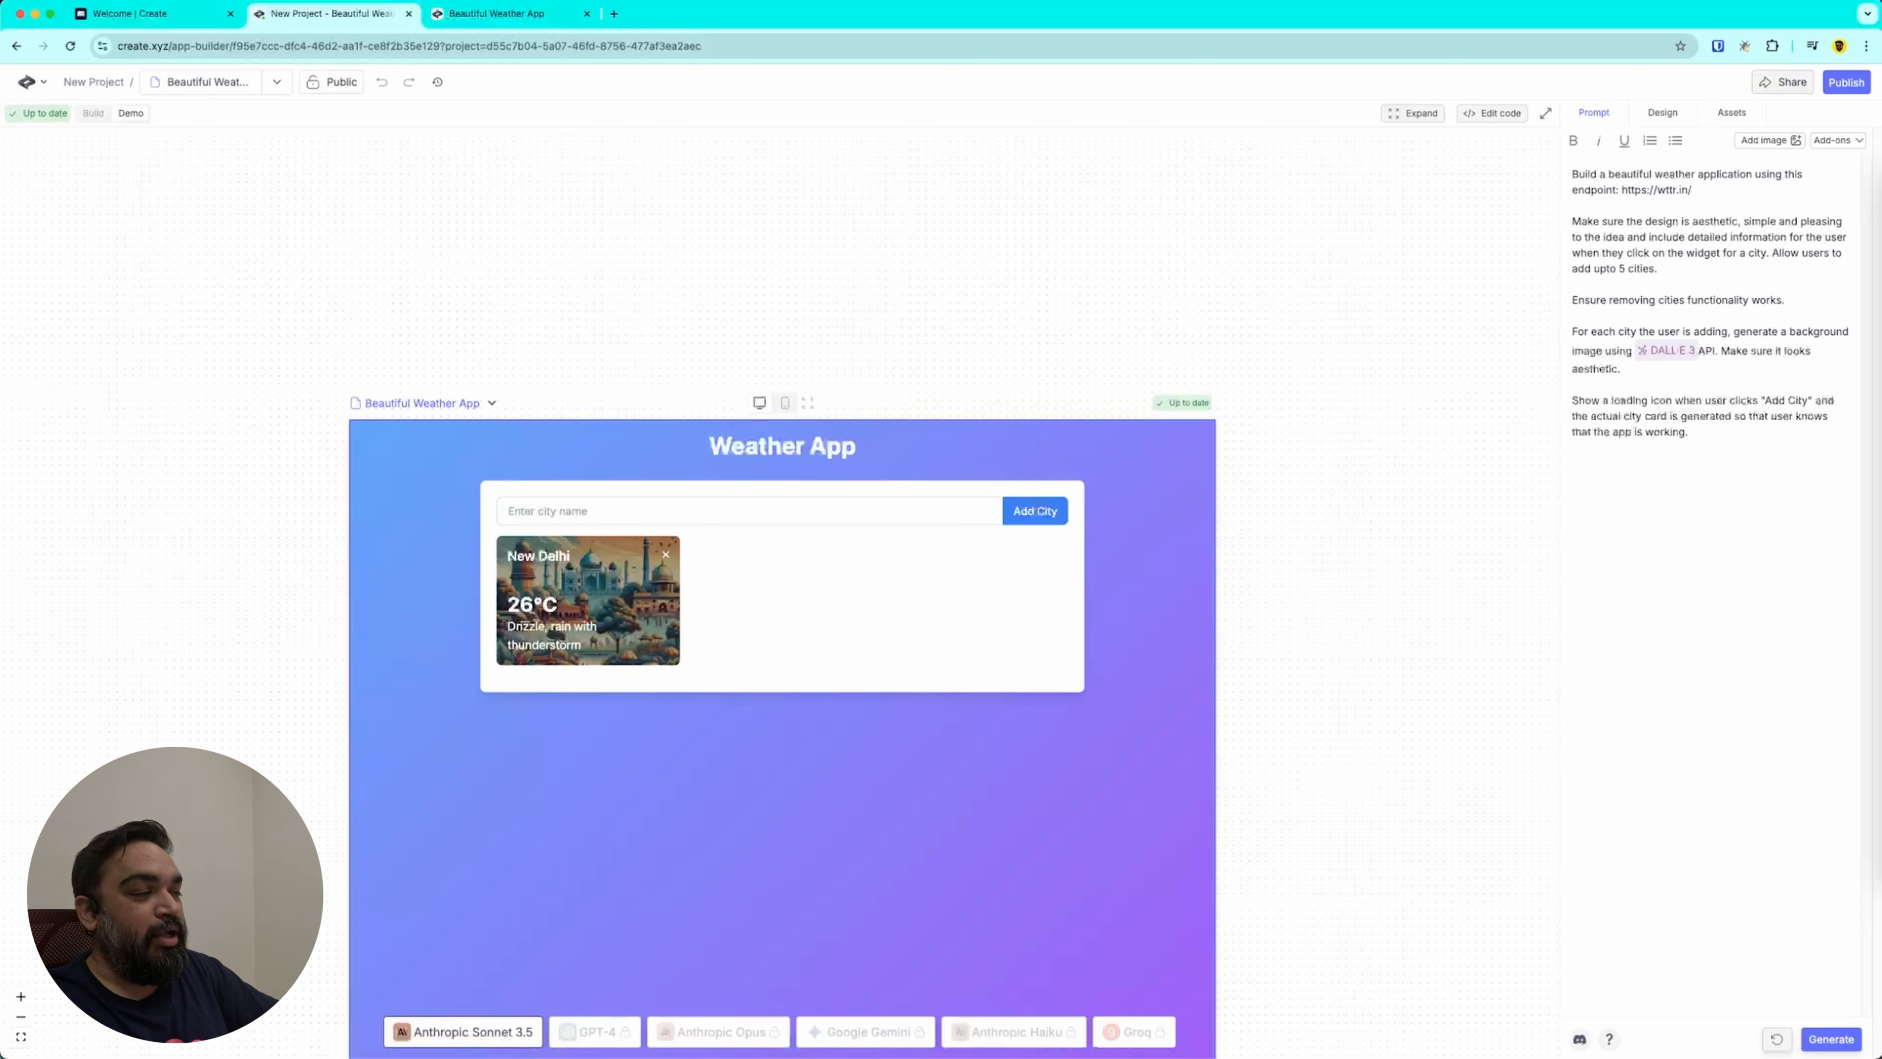
click(1823, 1042)
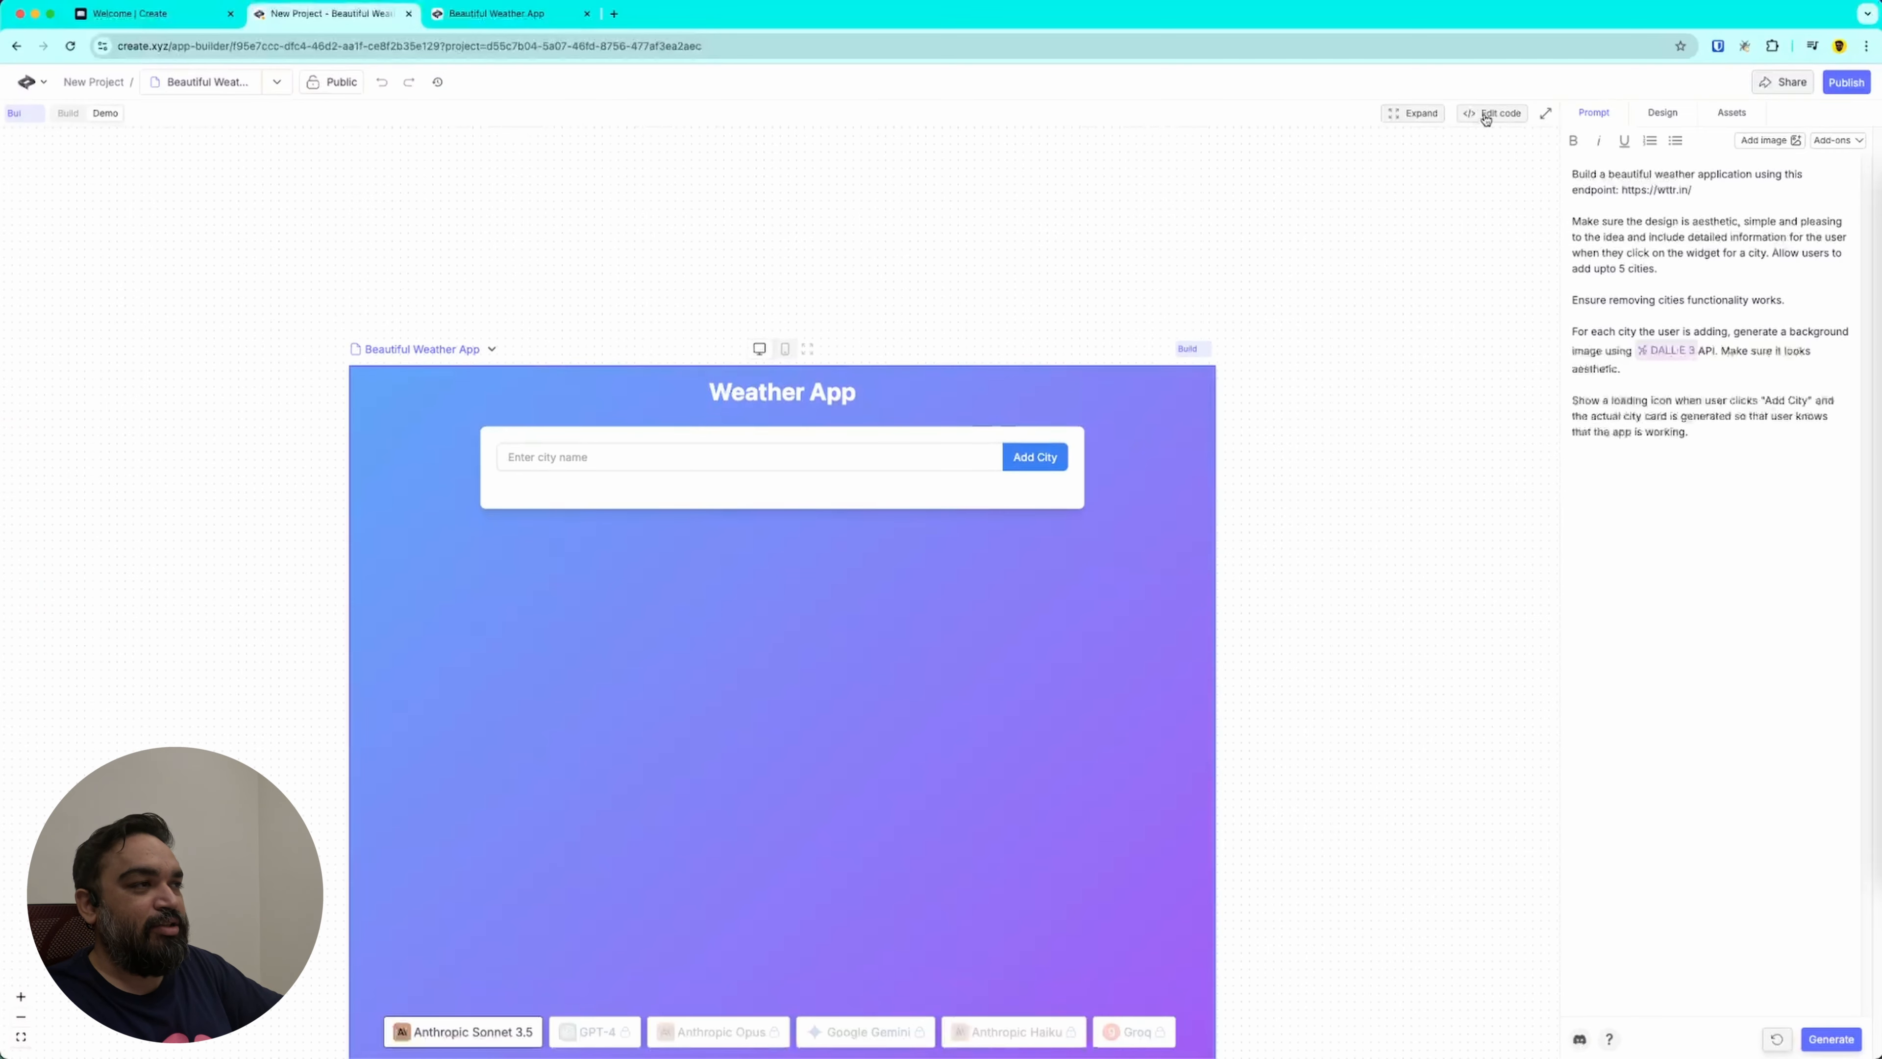
Step: Look through the generated app code from the component functions to the city card markup, and return to the preview
click(1485, 115)
scroll(1127, 608, down, 10)
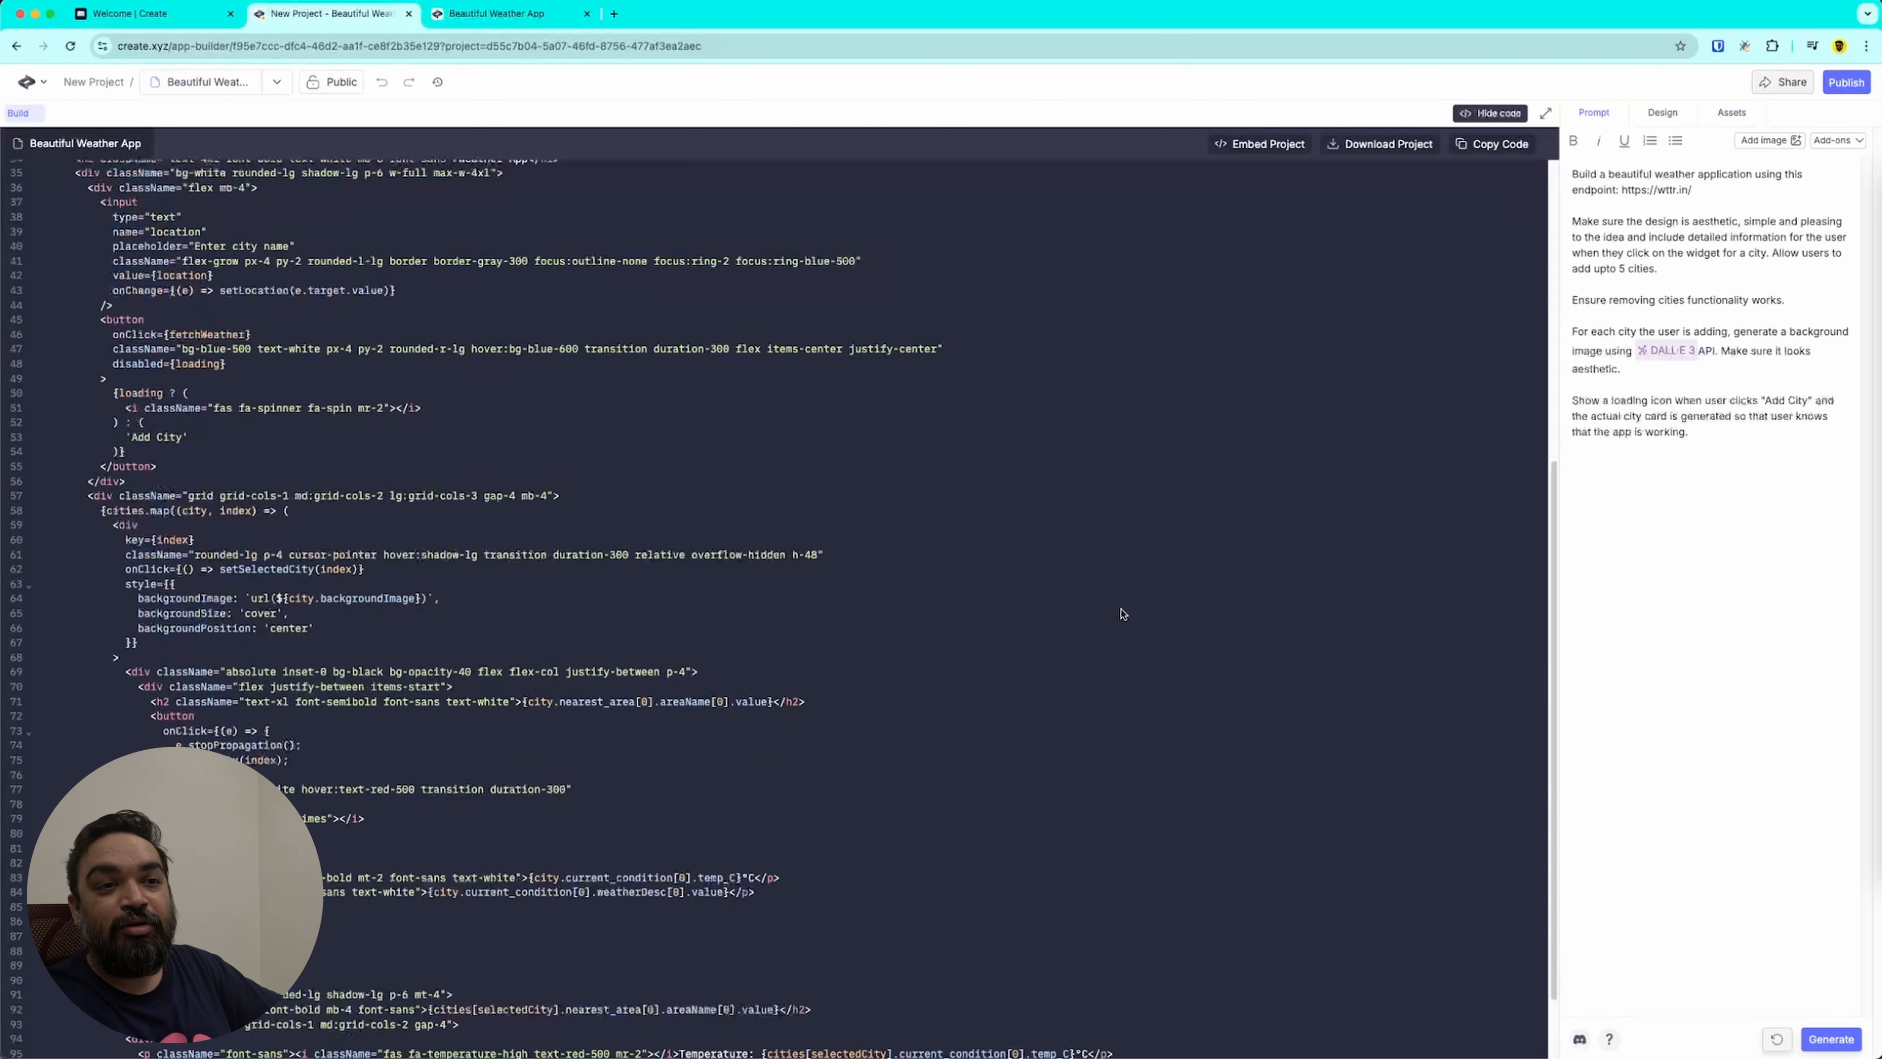
scroll(1124, 610, up, 10)
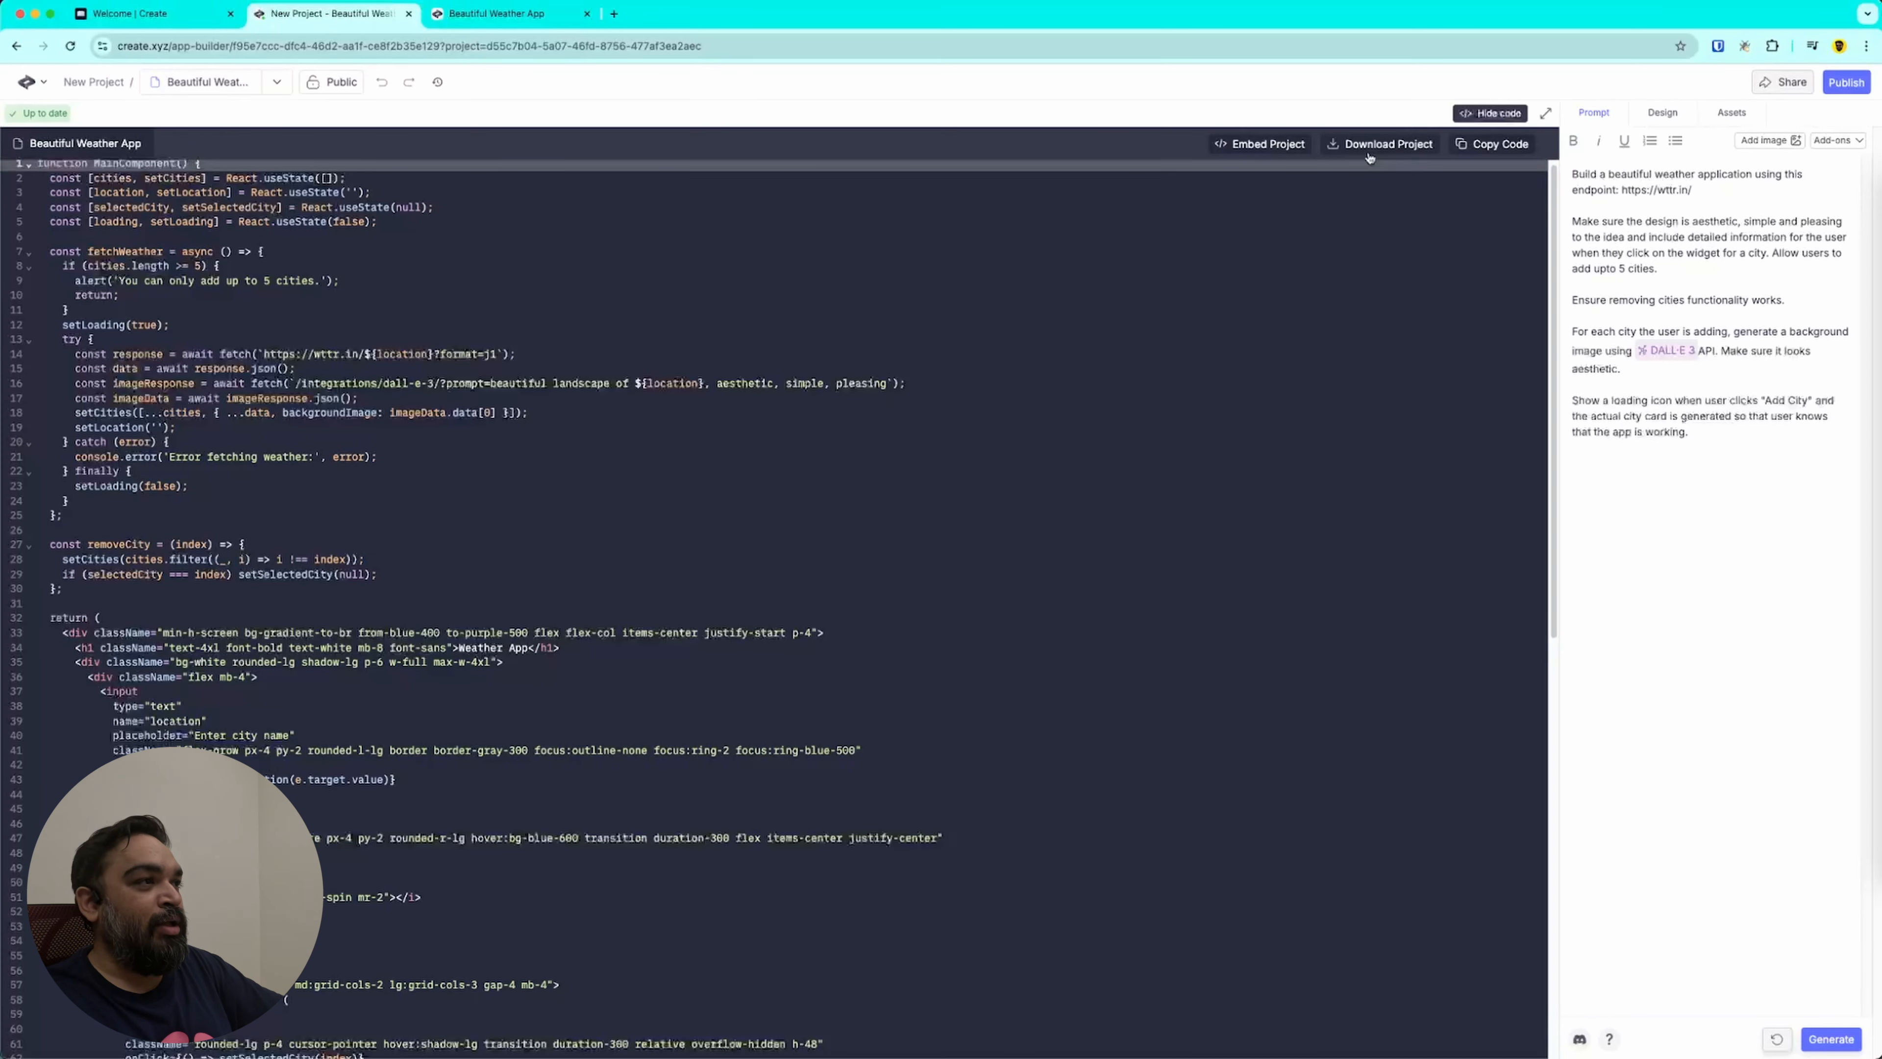
click(1475, 114)
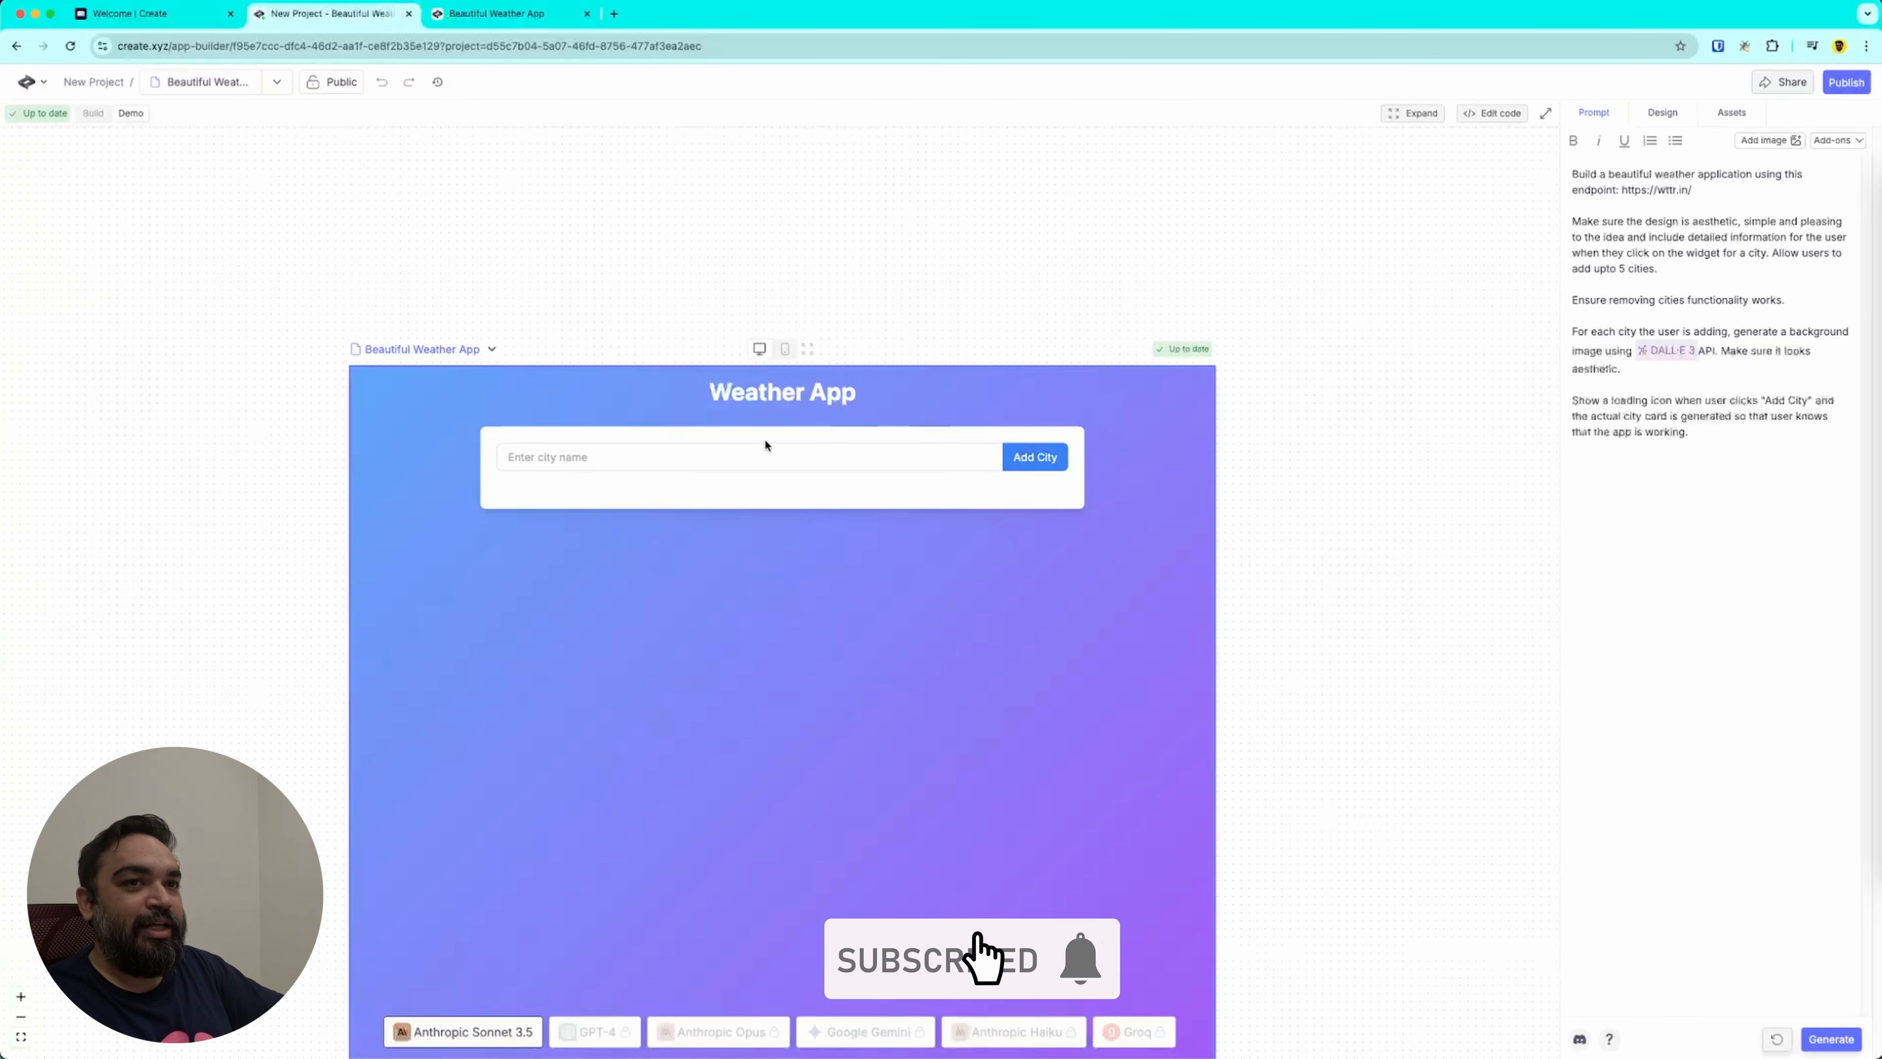
Step: Test the loading icon in the regenerated weather app by adding the cities Tokyo and New Delhi
click(662, 455)
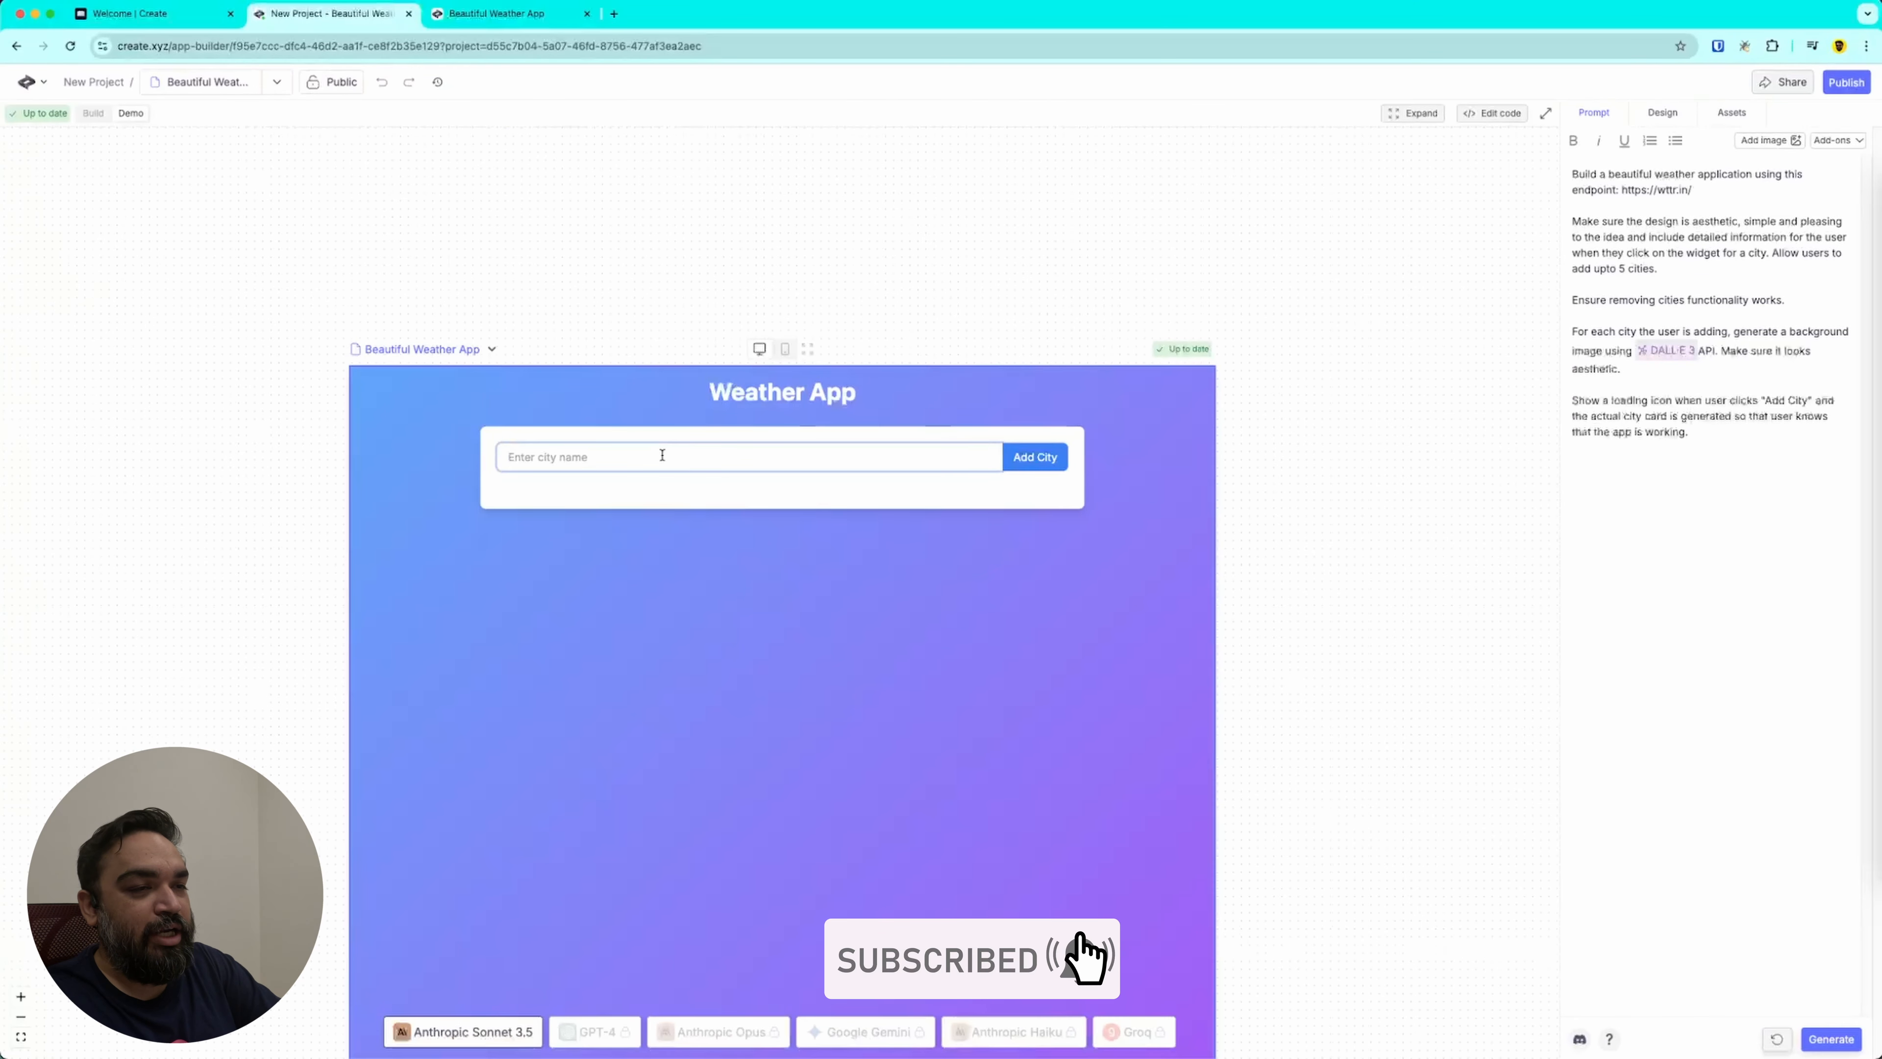
text(Tokyo)
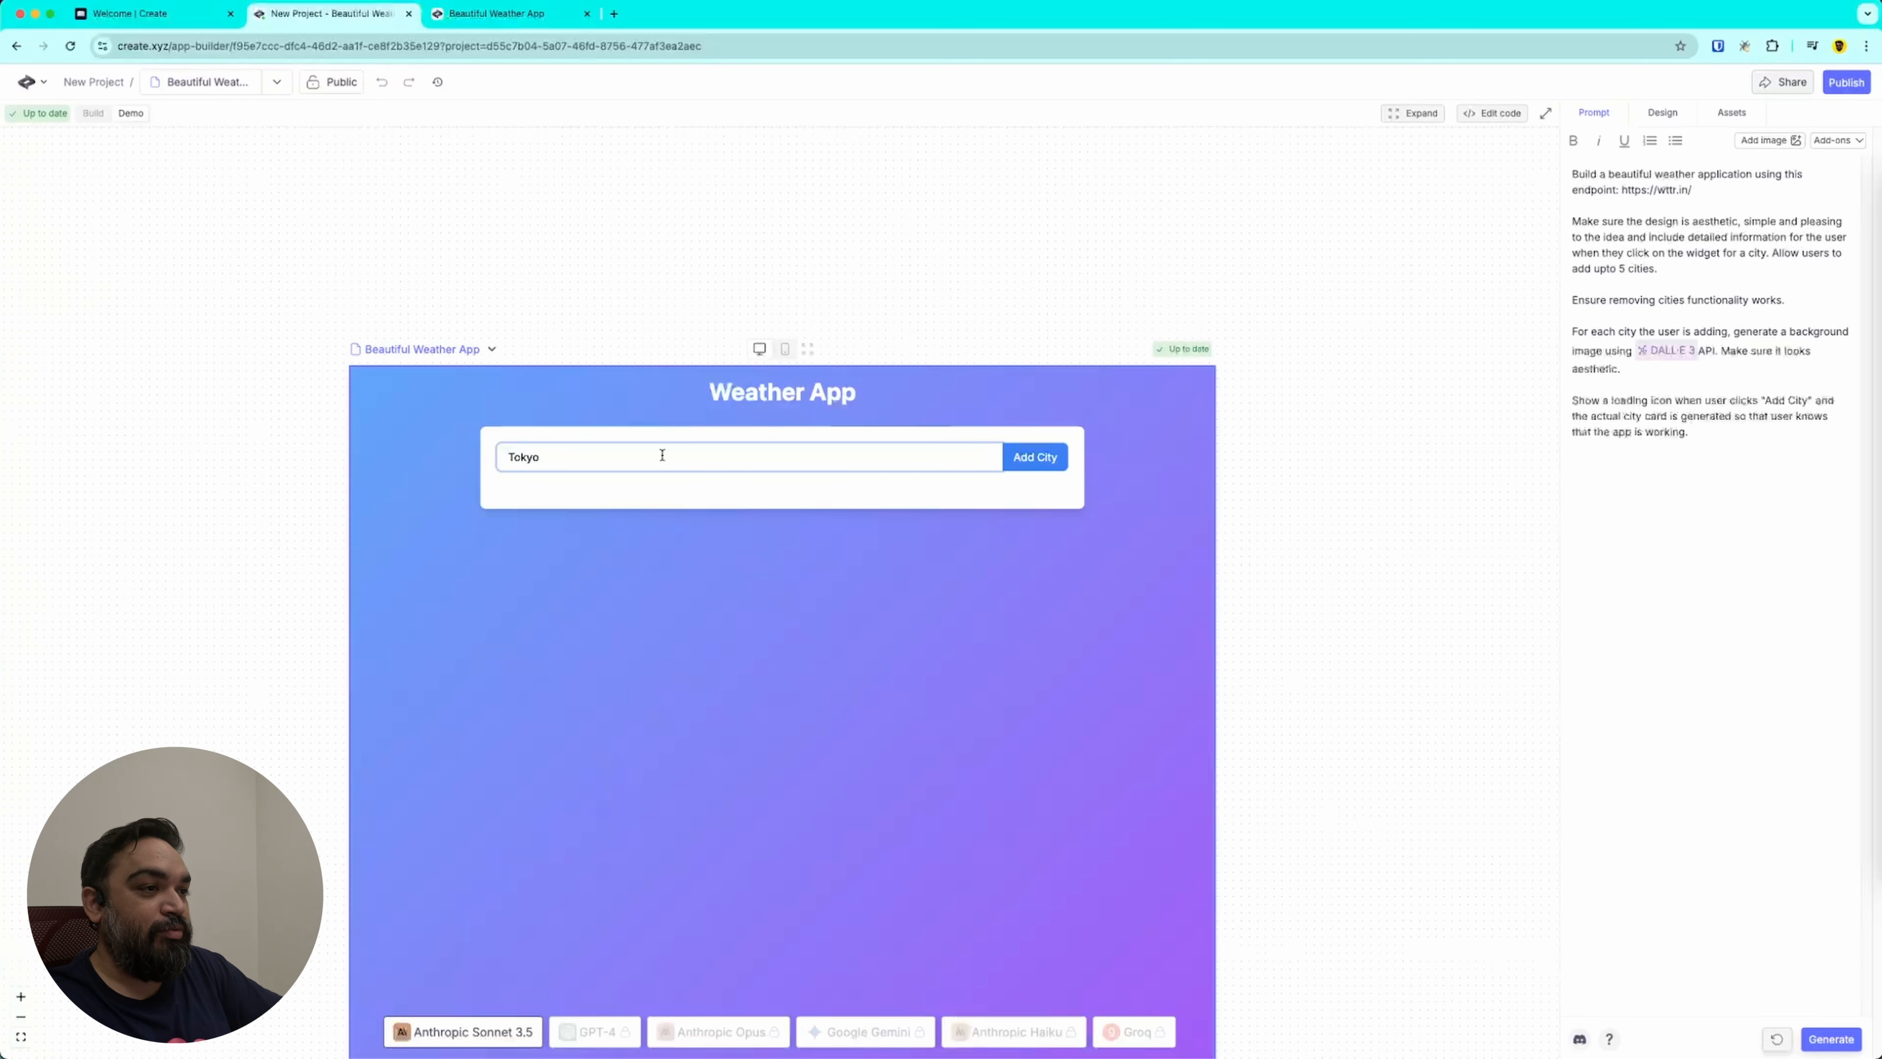
click(1041, 465)
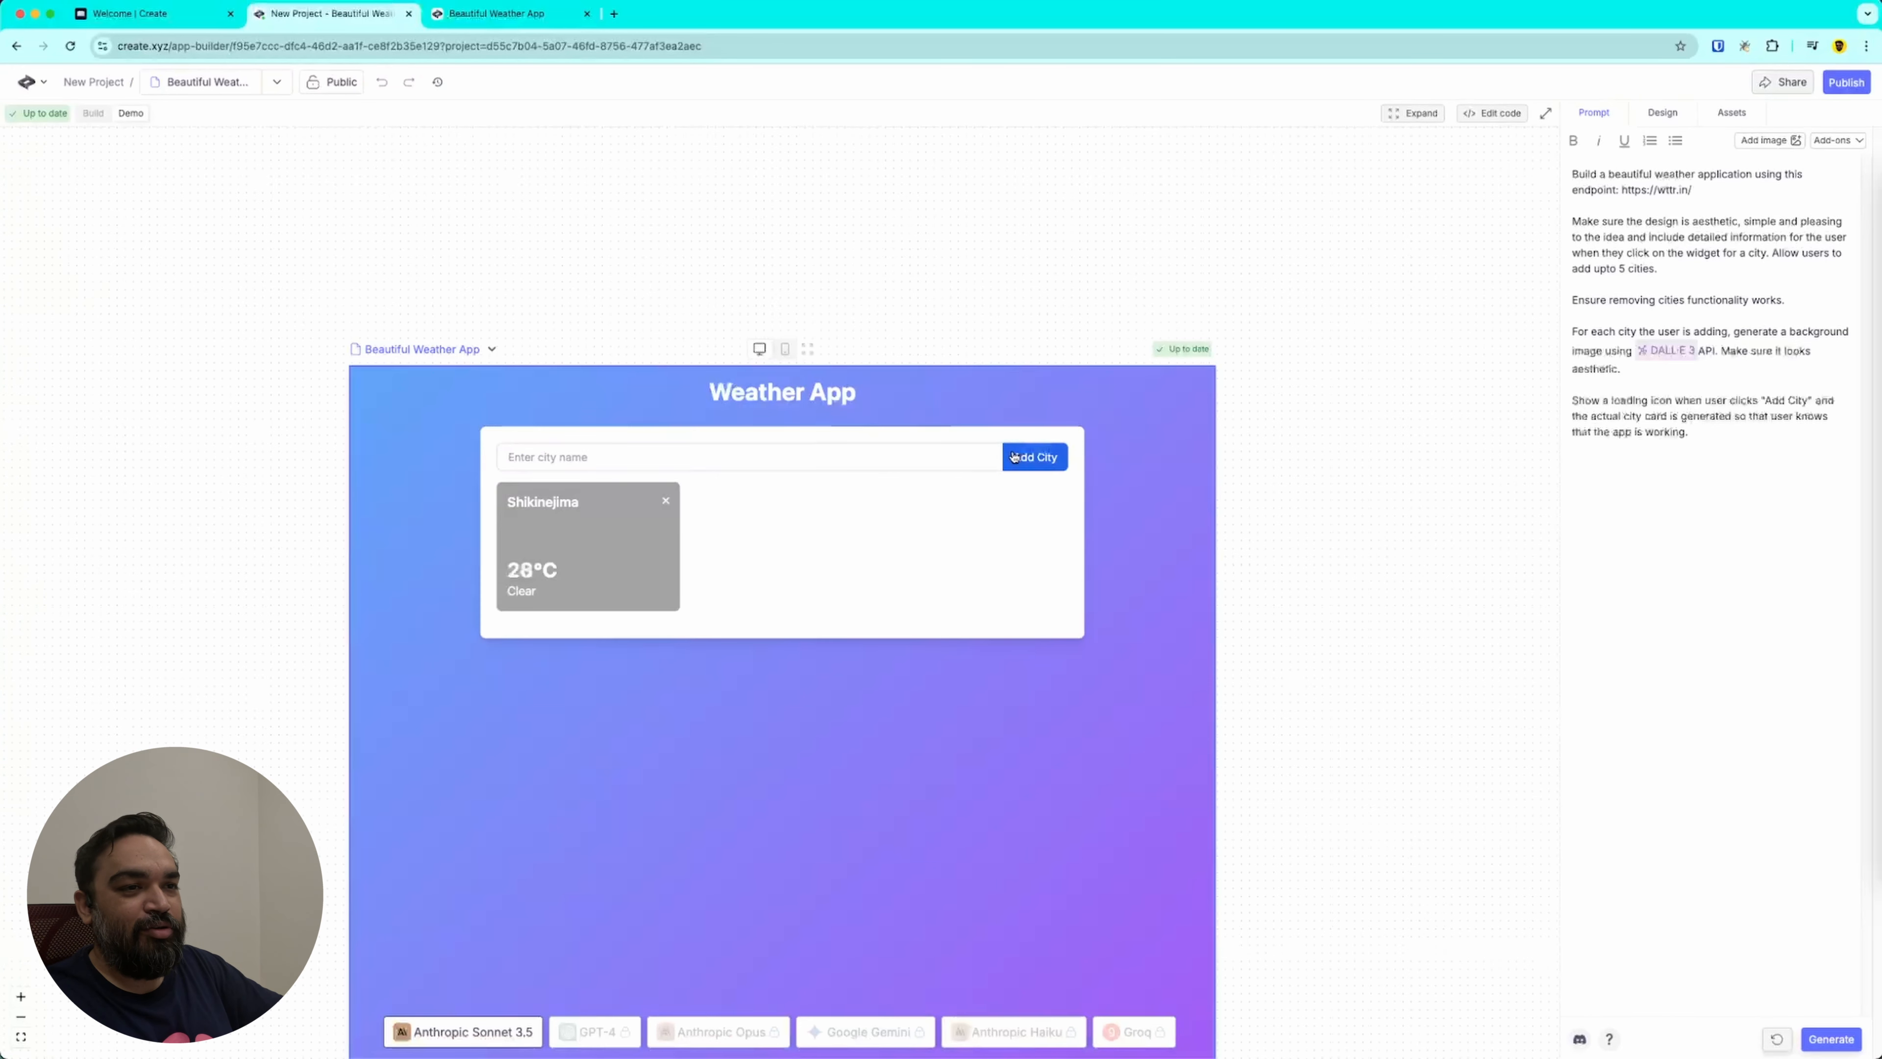
click(957, 462)
text(New Delhi)
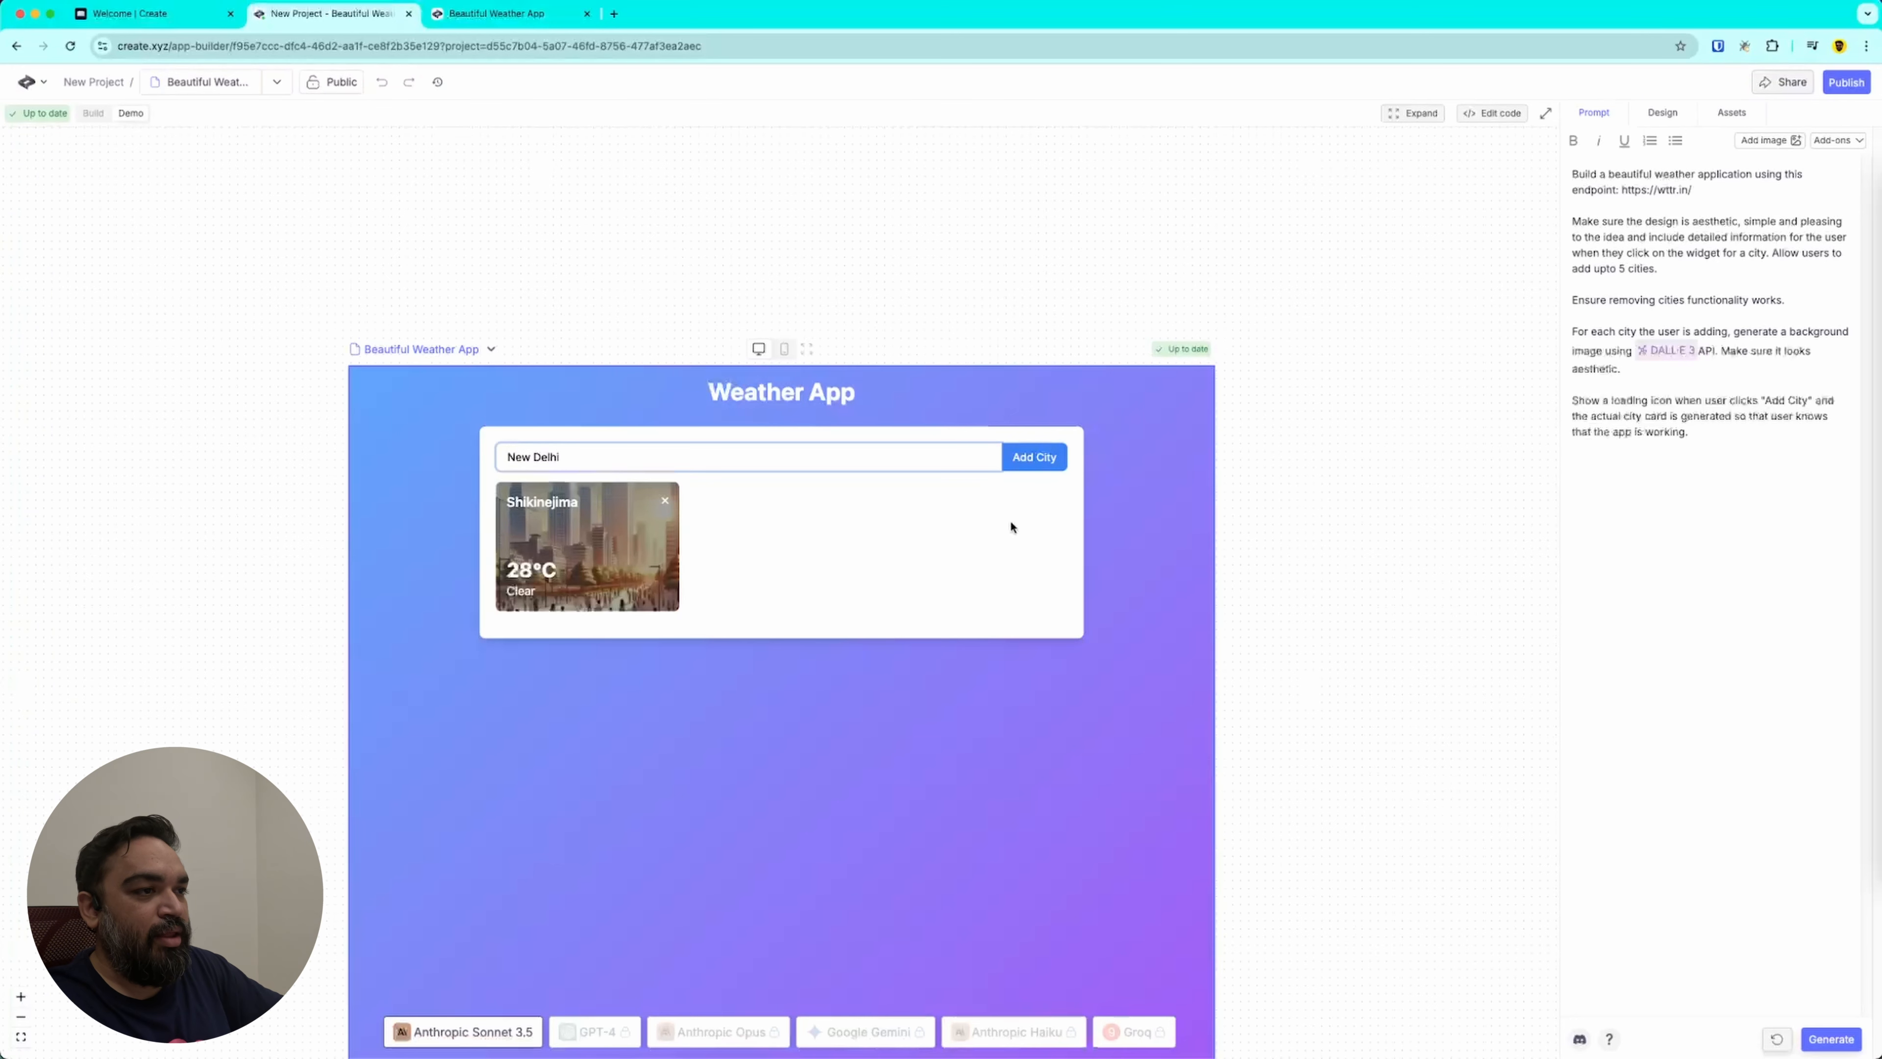
click(1049, 457)
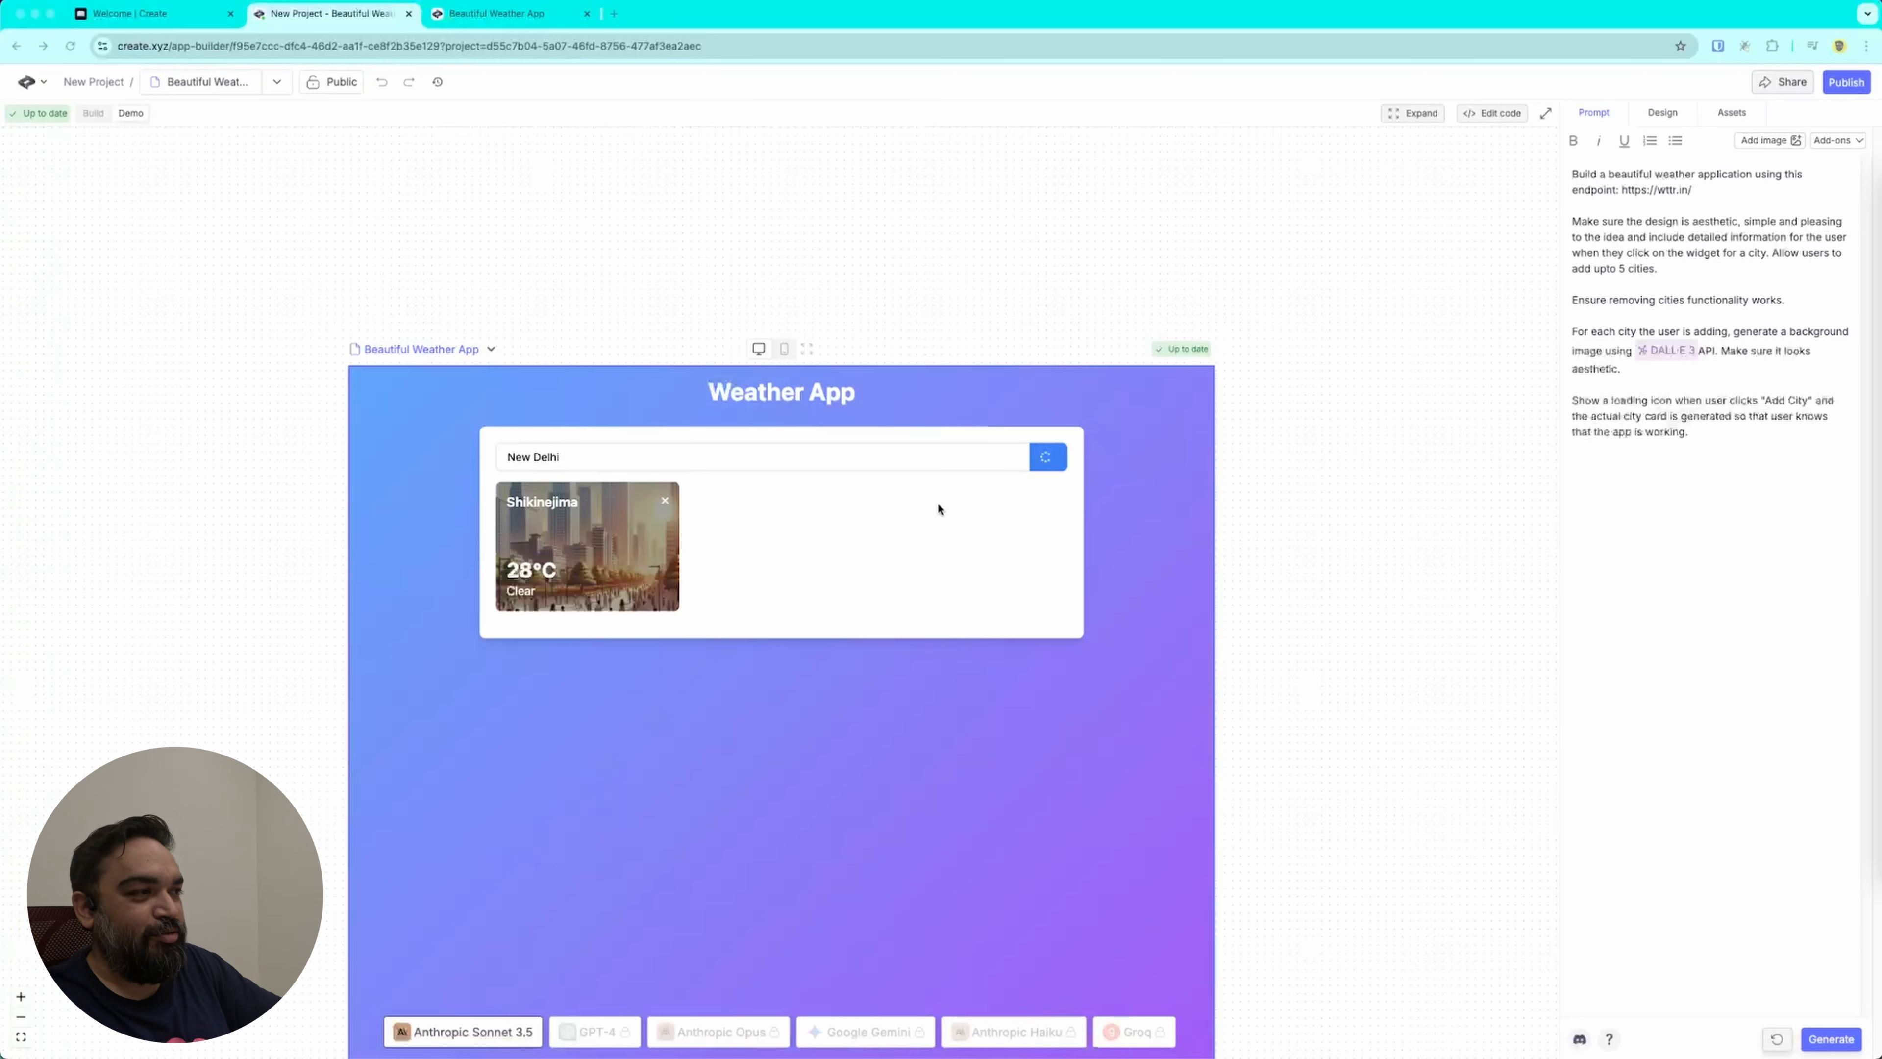
Step: Add the prompt paragraph "By default add the top 4 most popular cities in the world when the app loads." and regenerate the app
click(1775, 463)
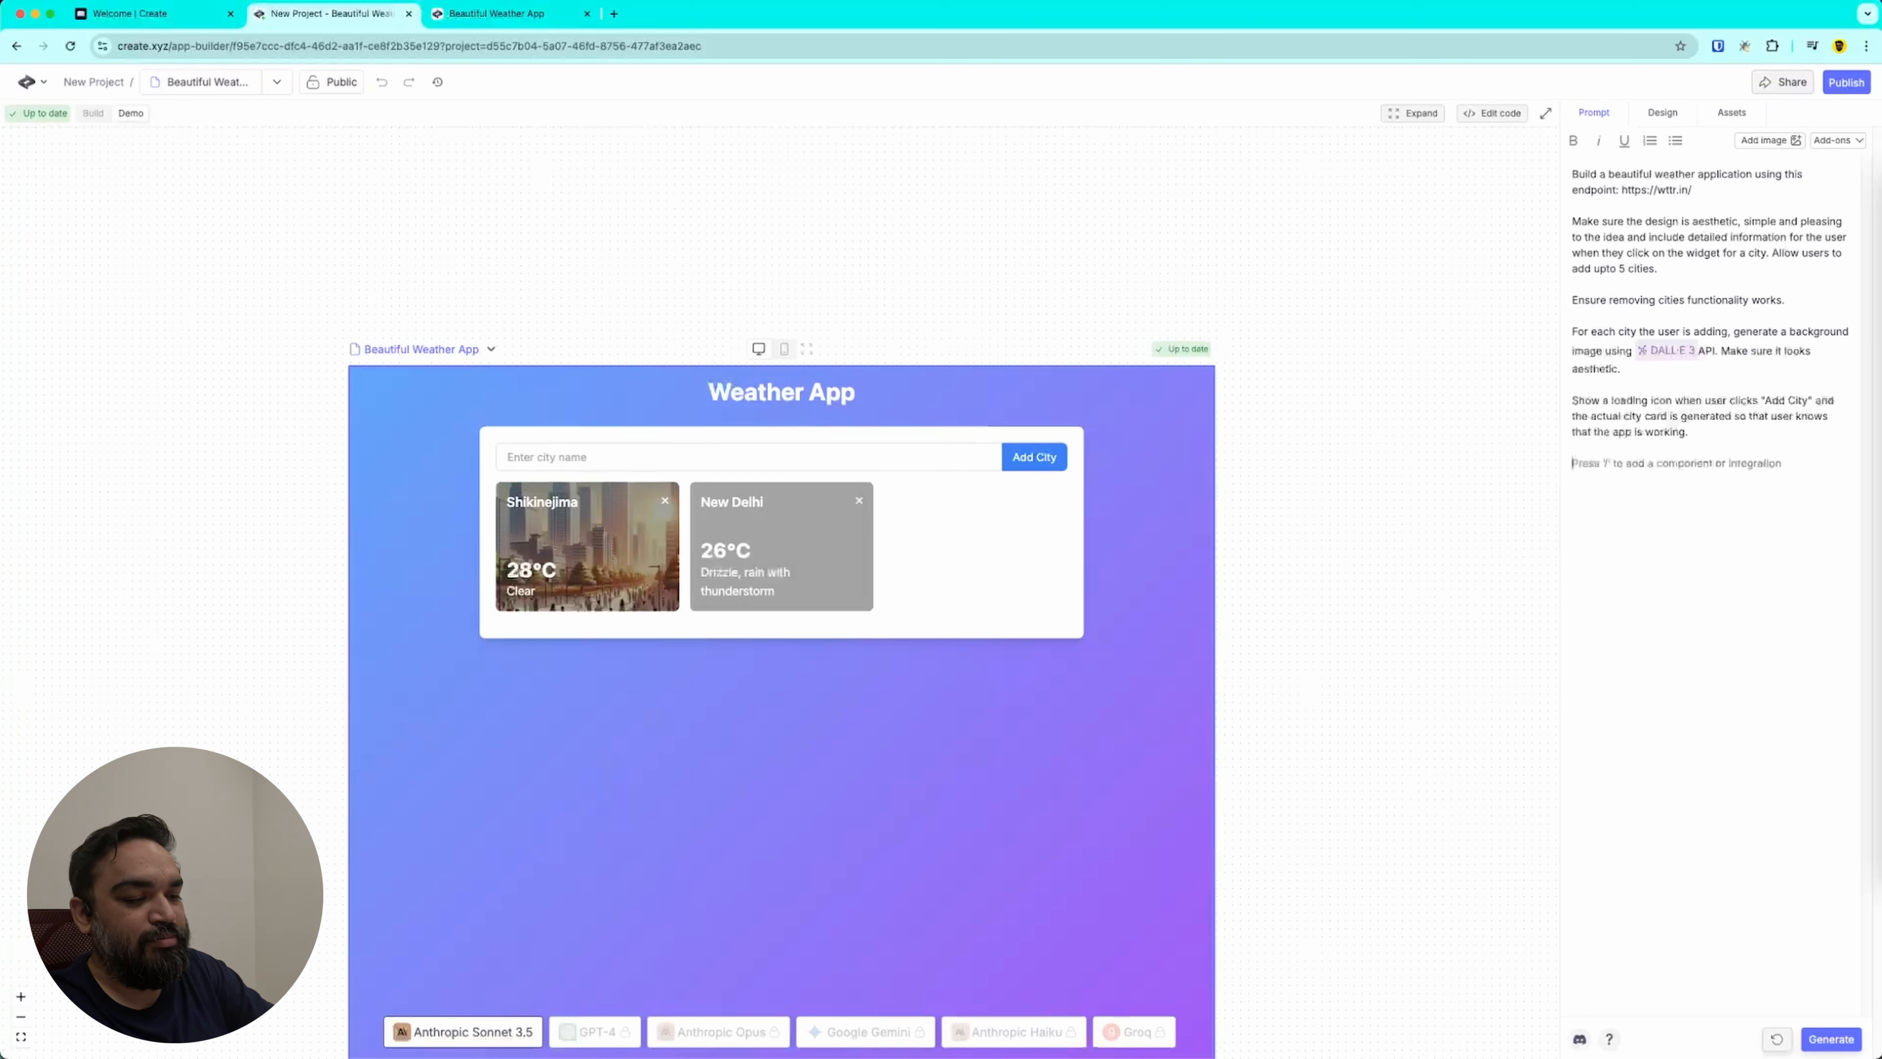
key(Return)
text(By default add the top 4 most popular cities in the world when the app loads.)
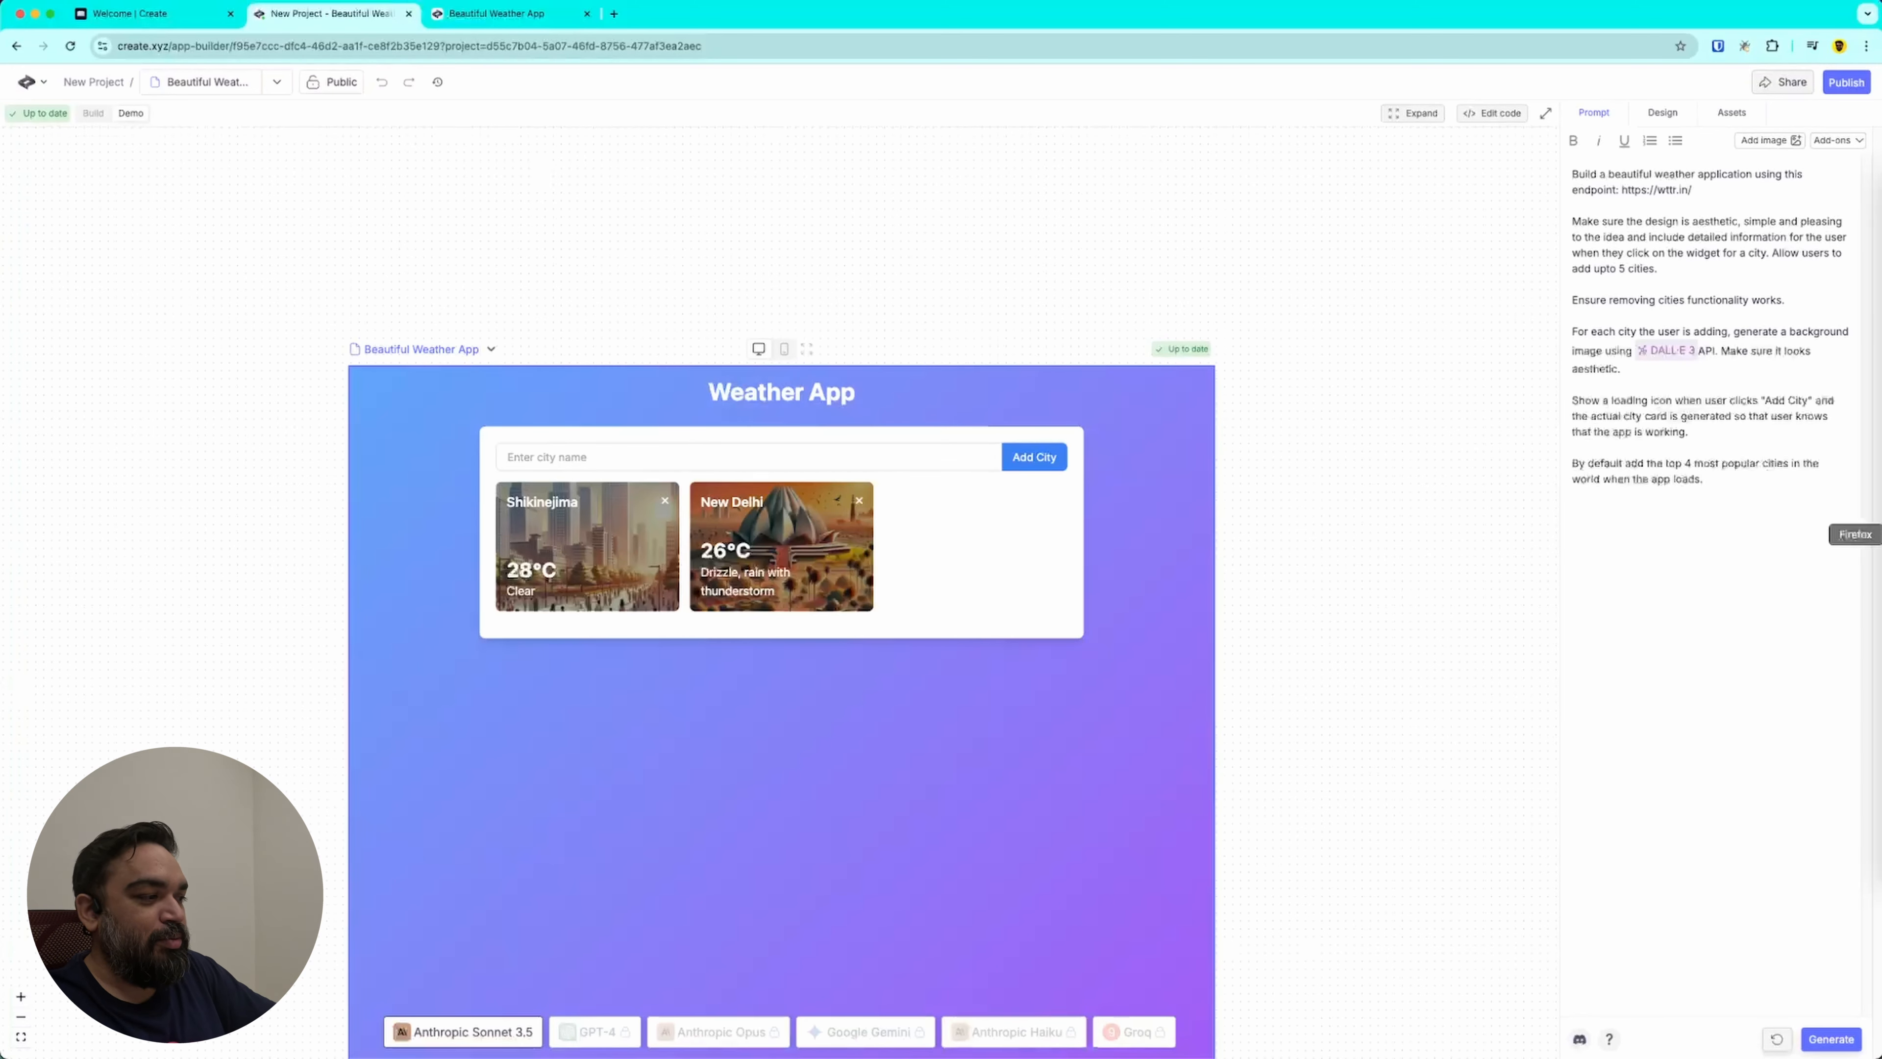
click(1824, 1040)
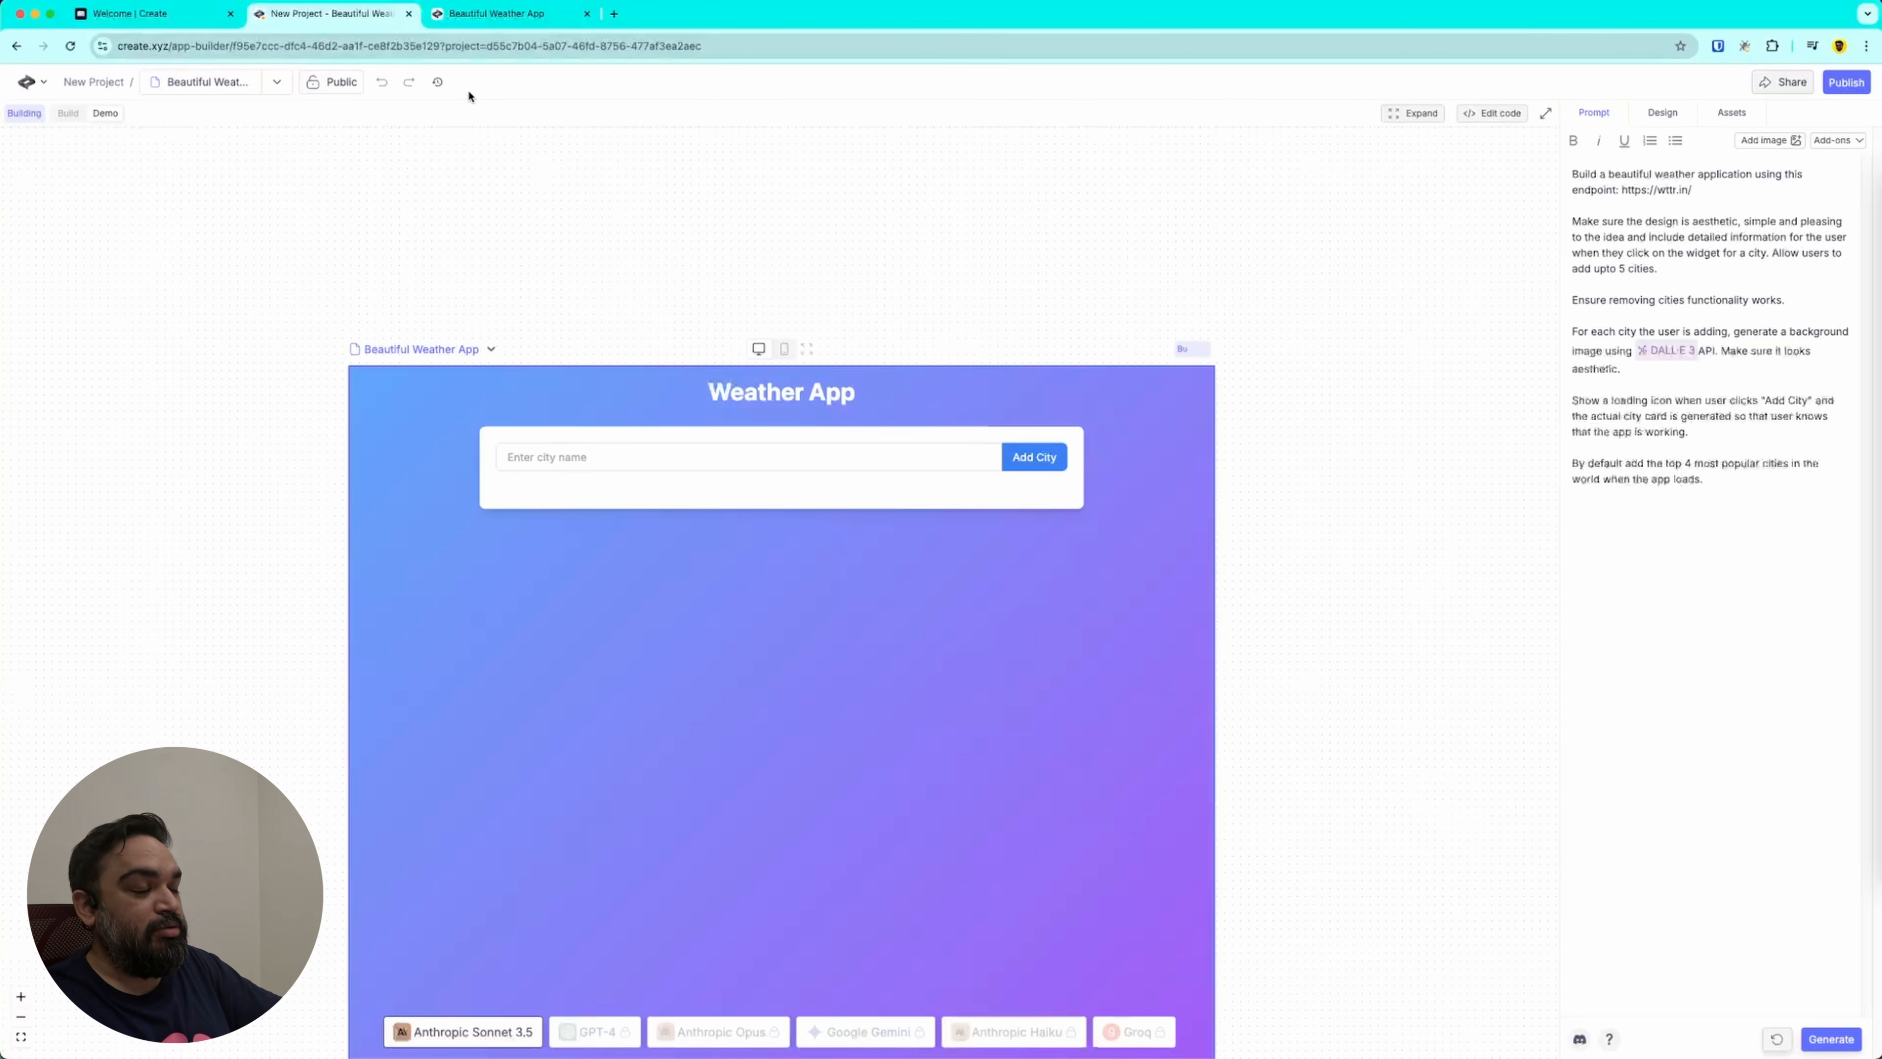
Step: Review the project's version history without restoring a version, and select the Putung card in the app preview
click(437, 83)
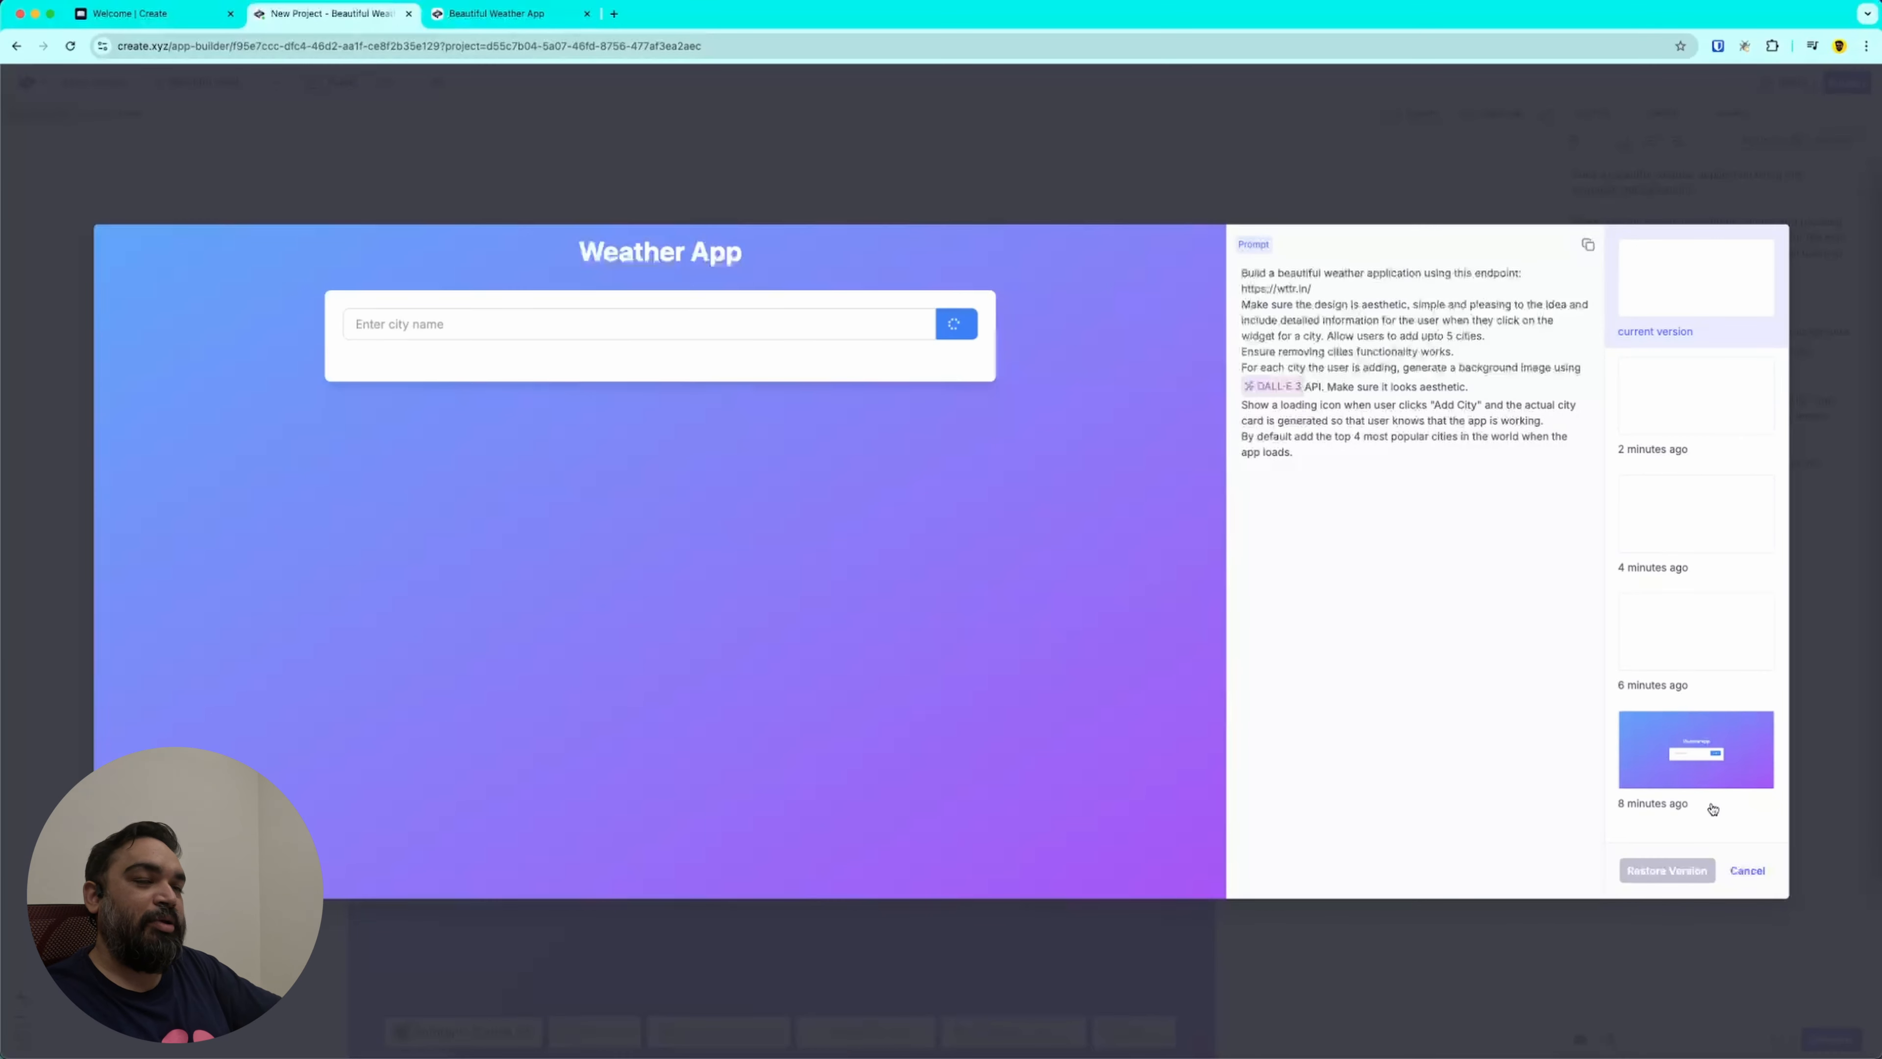
click(1746, 871)
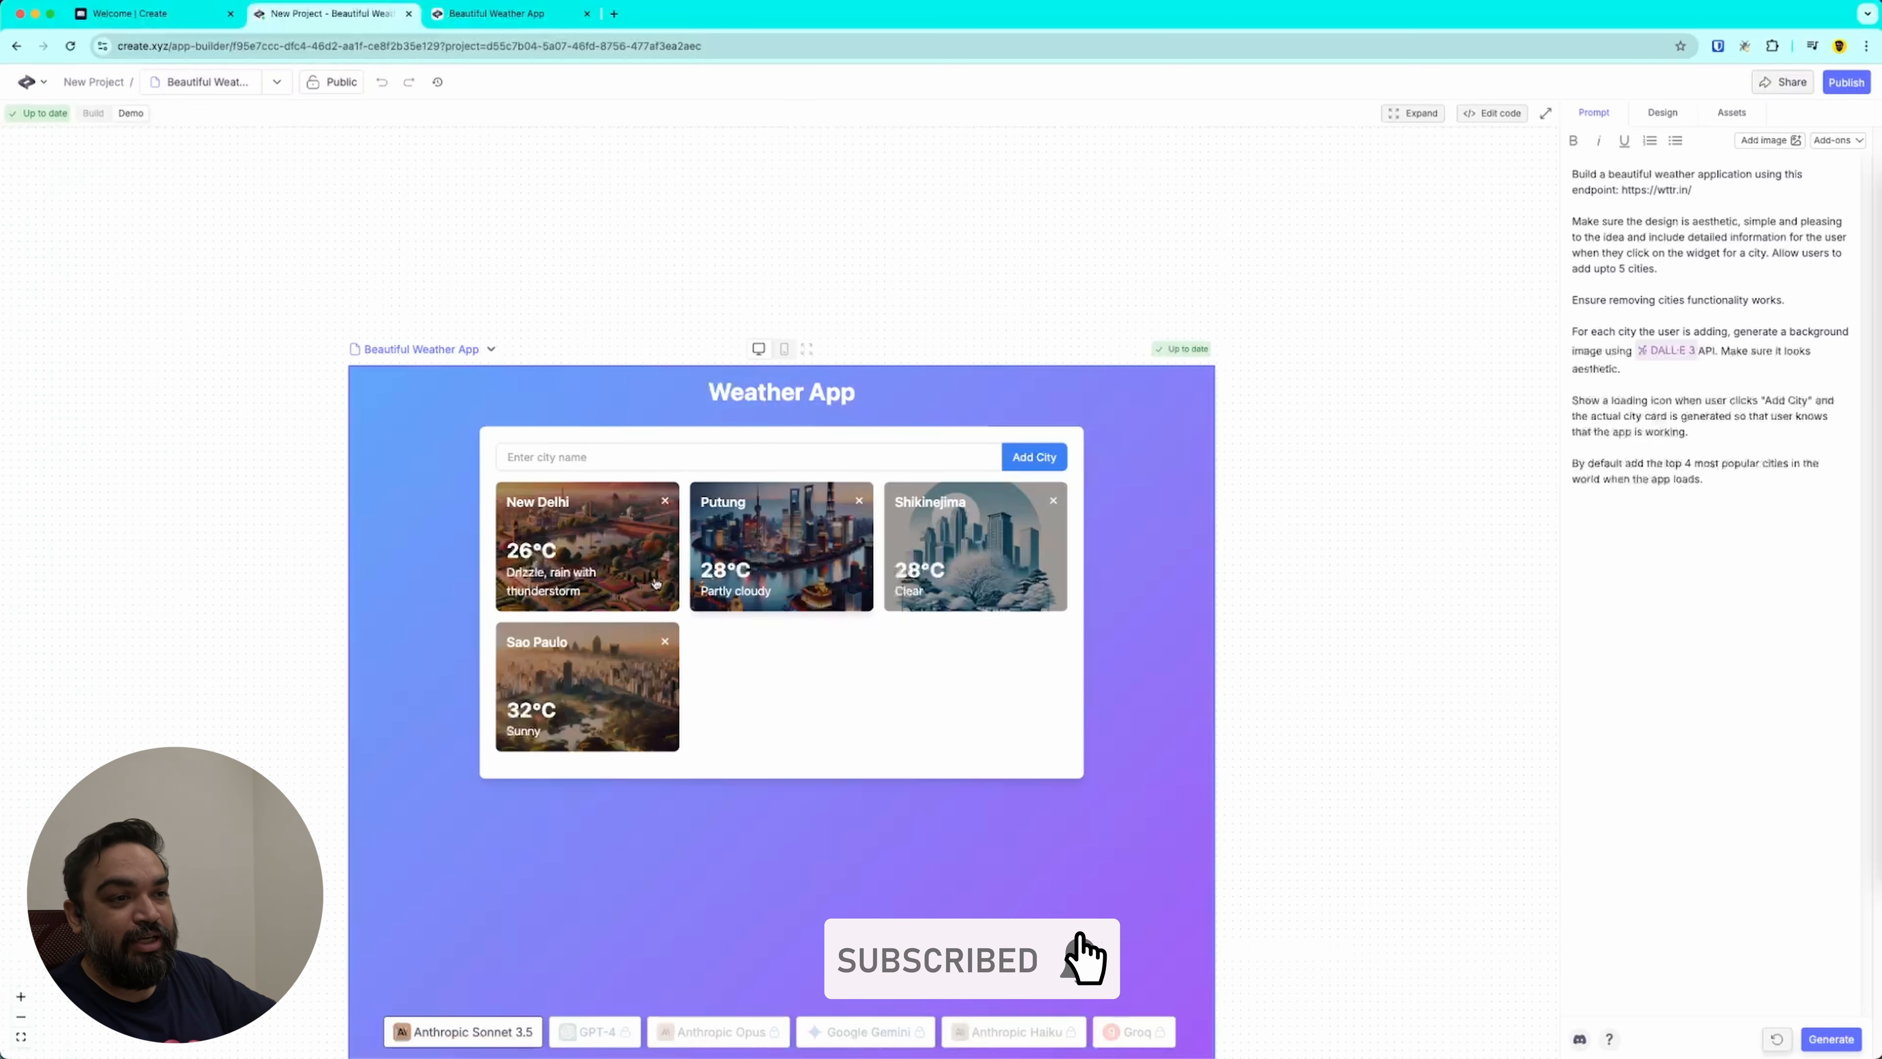
click(786, 566)
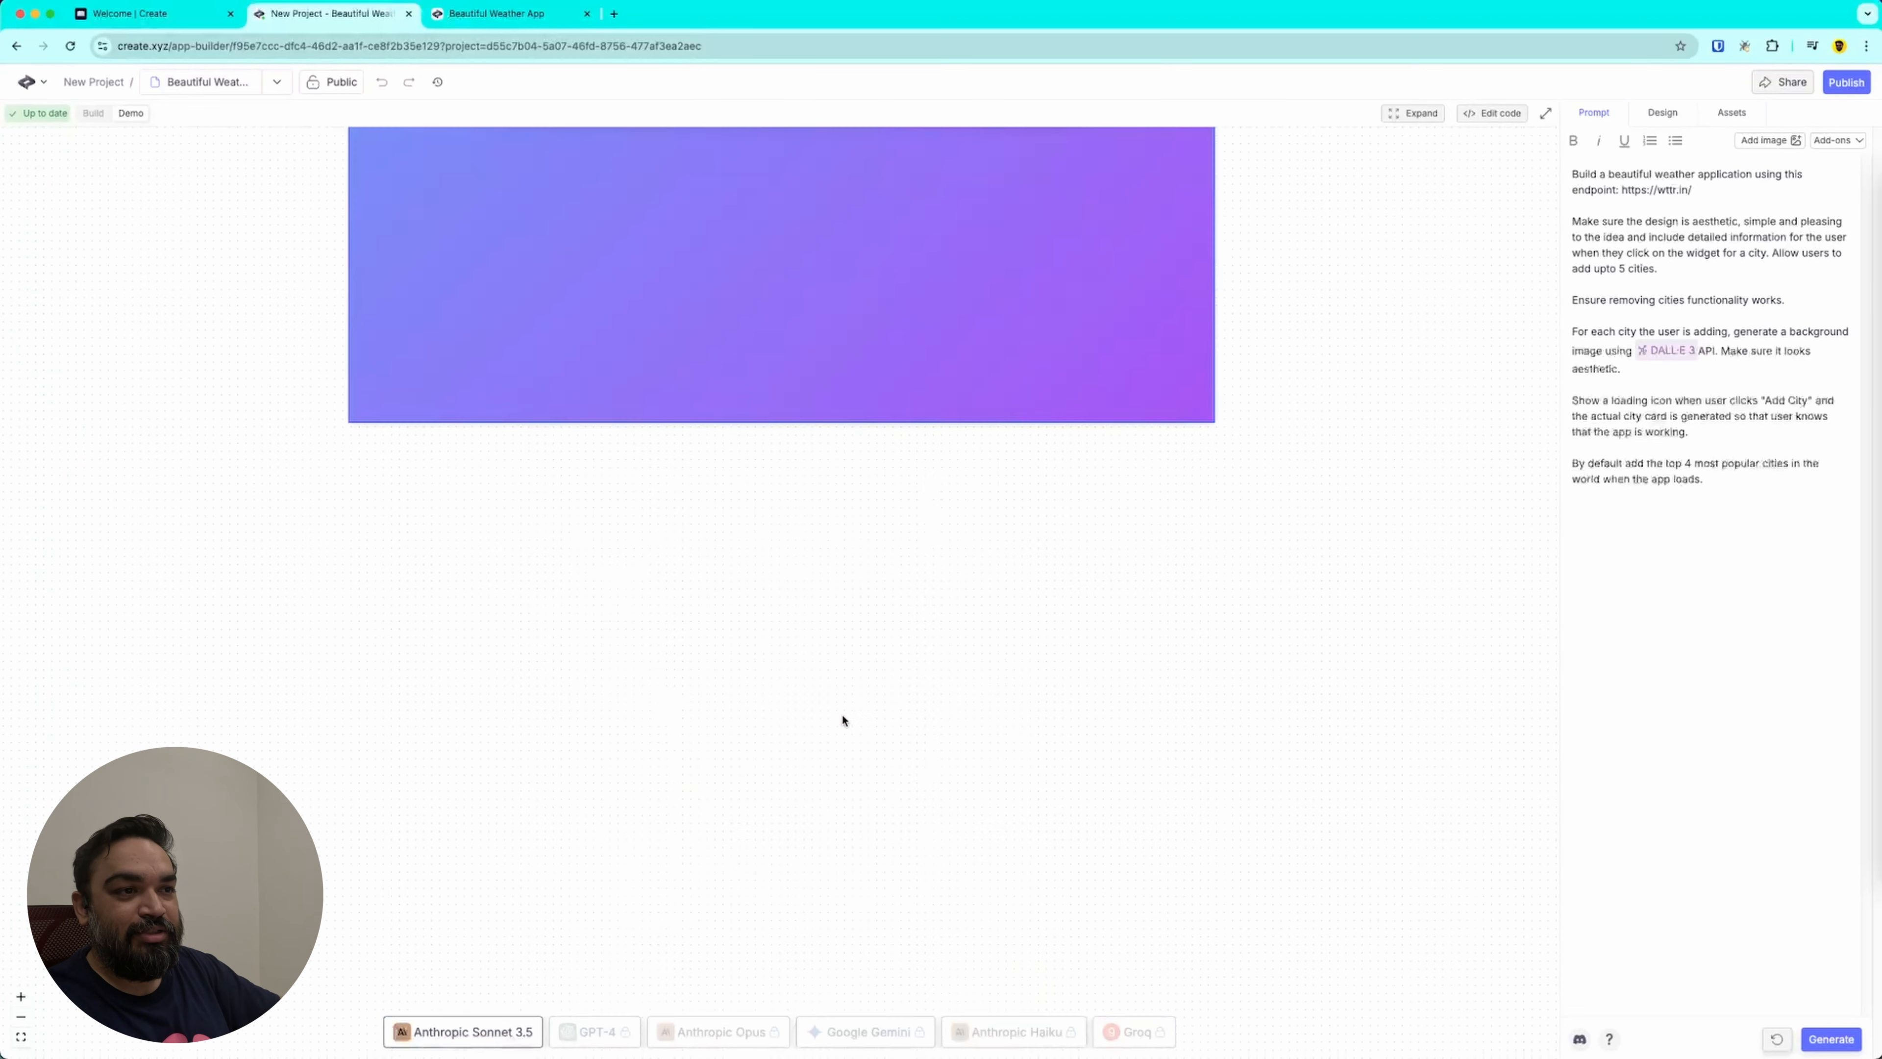
Step: Publish the updated weather app and open its live page in a new browser tab
click(1857, 83)
click(1162, 344)
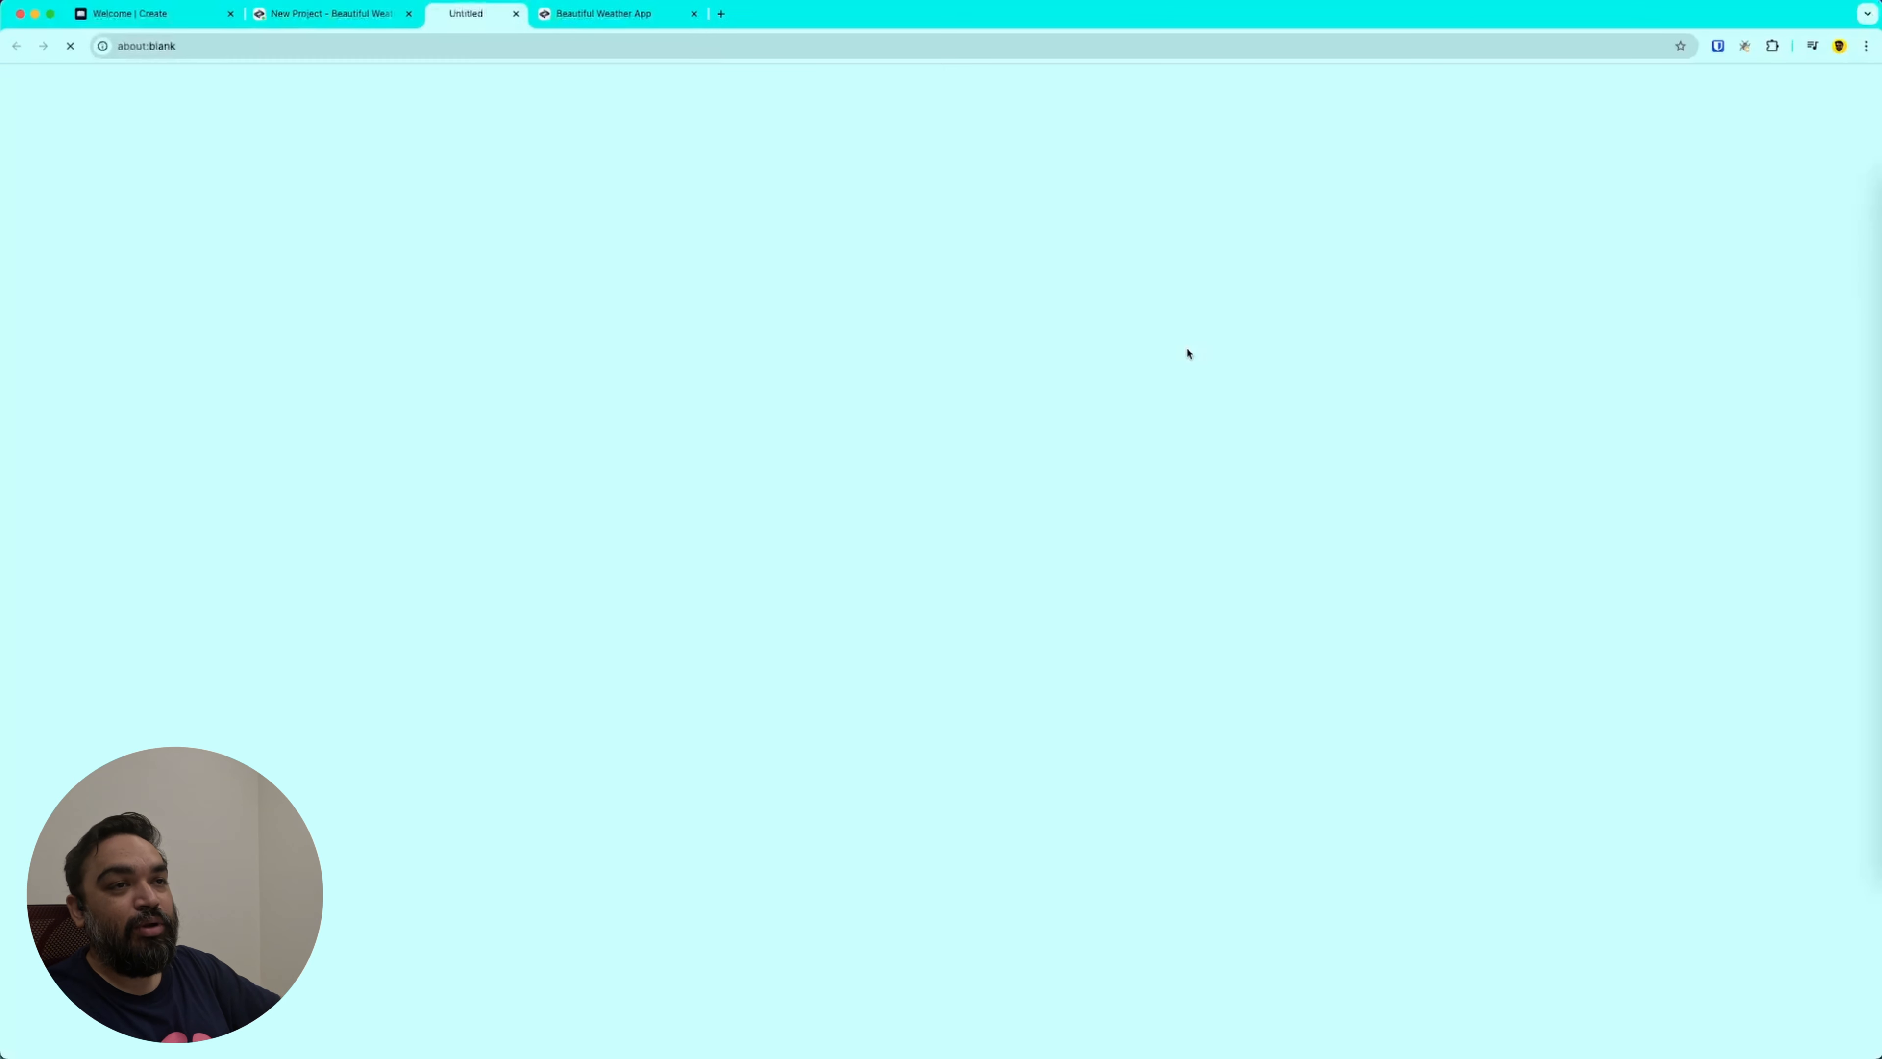